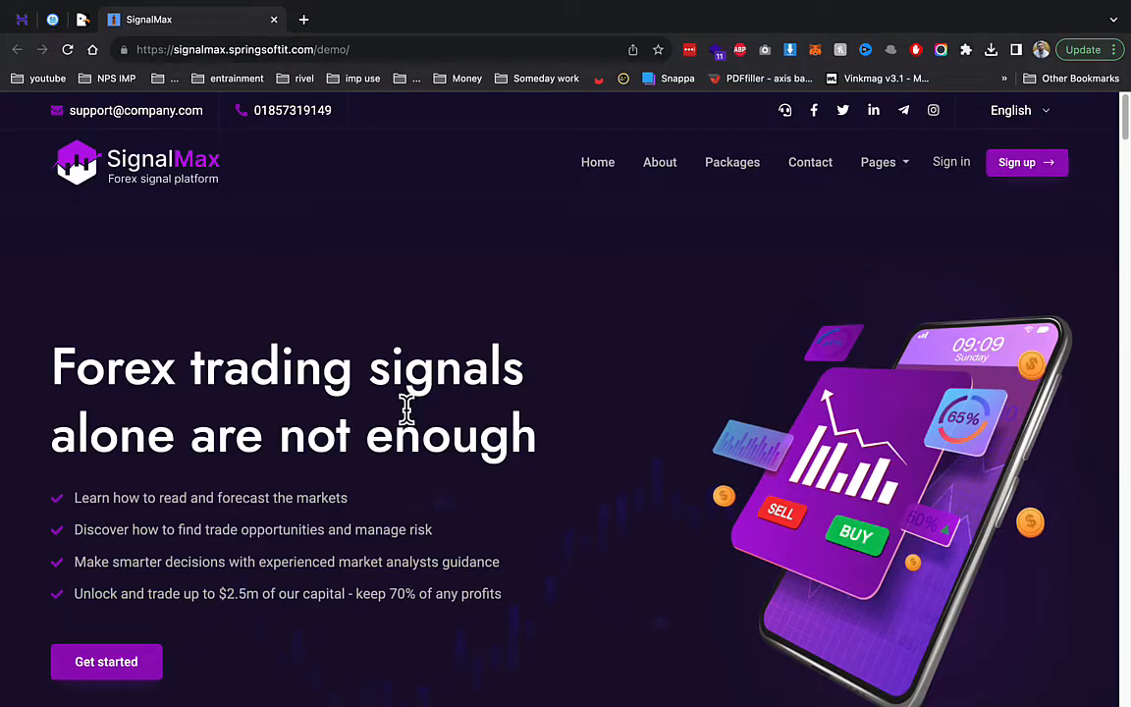
- Close the SignalMax demo tab and the CodeCanyon item page tab
scroll(218, 397, "down", 10)
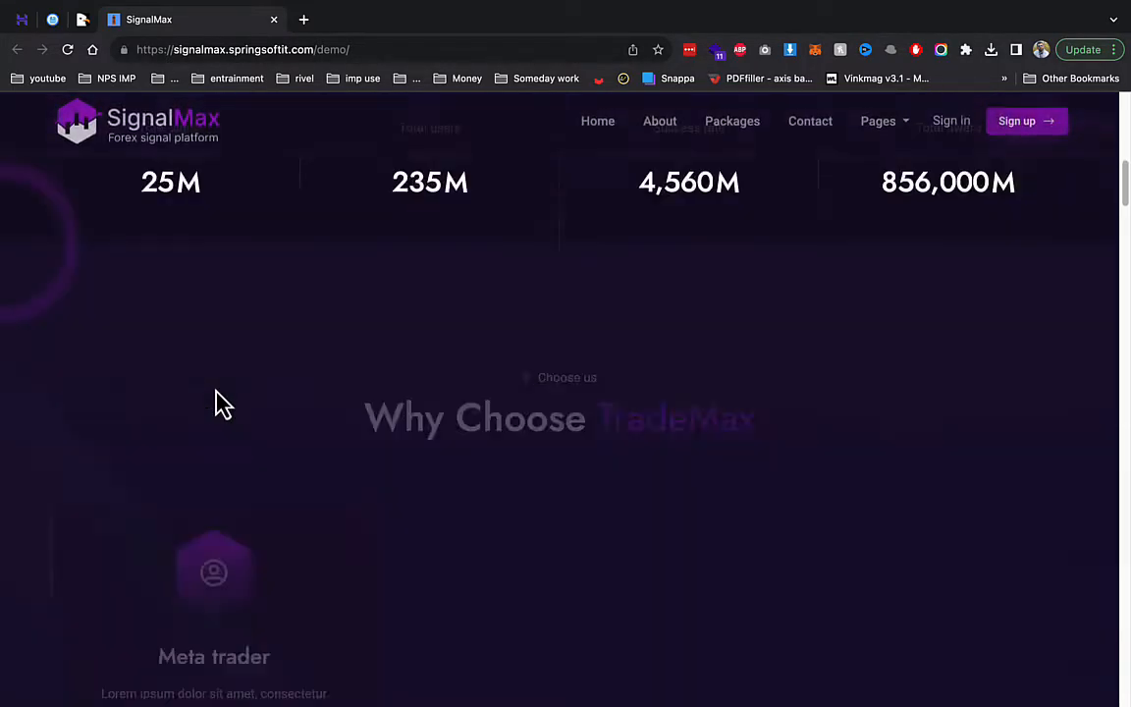
scroll(220, 401, "down", 2)
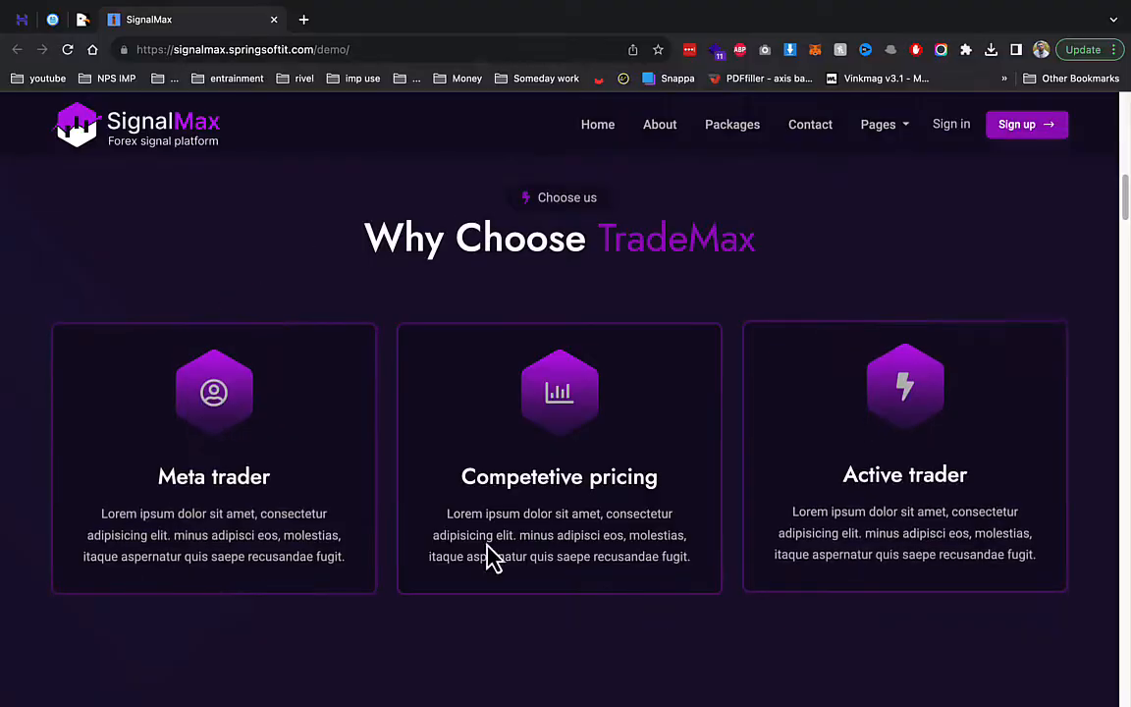
scroll(725, 434, "up", 12)
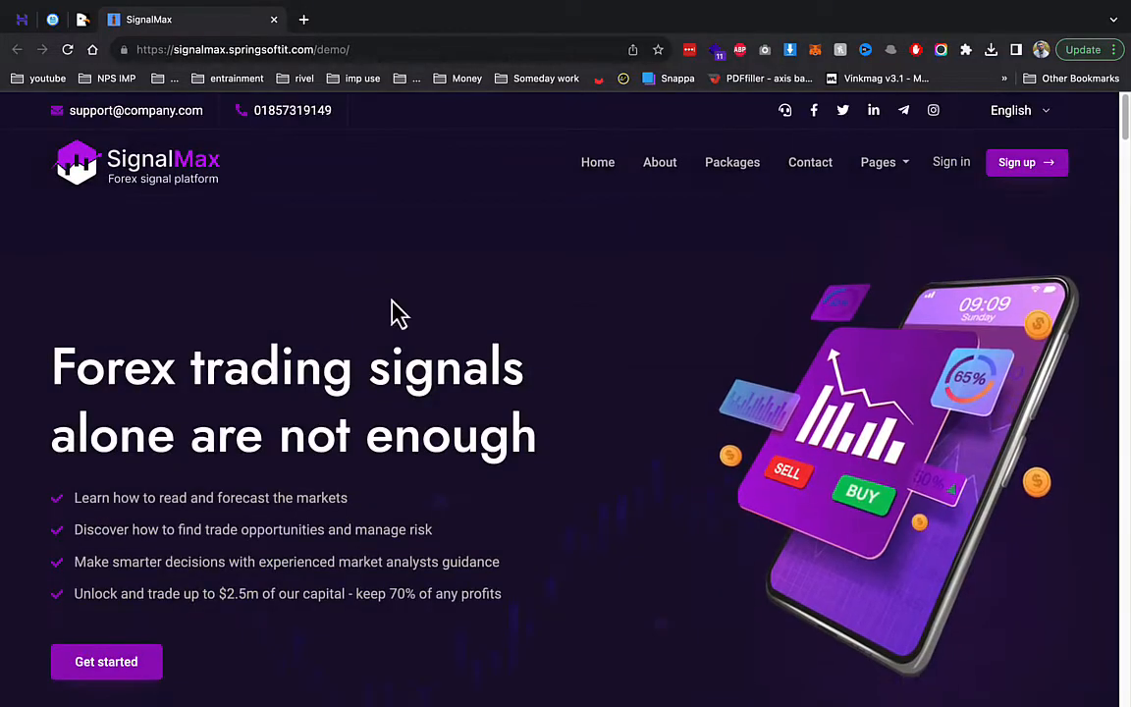
scroll(1052, 323, "down", 5)
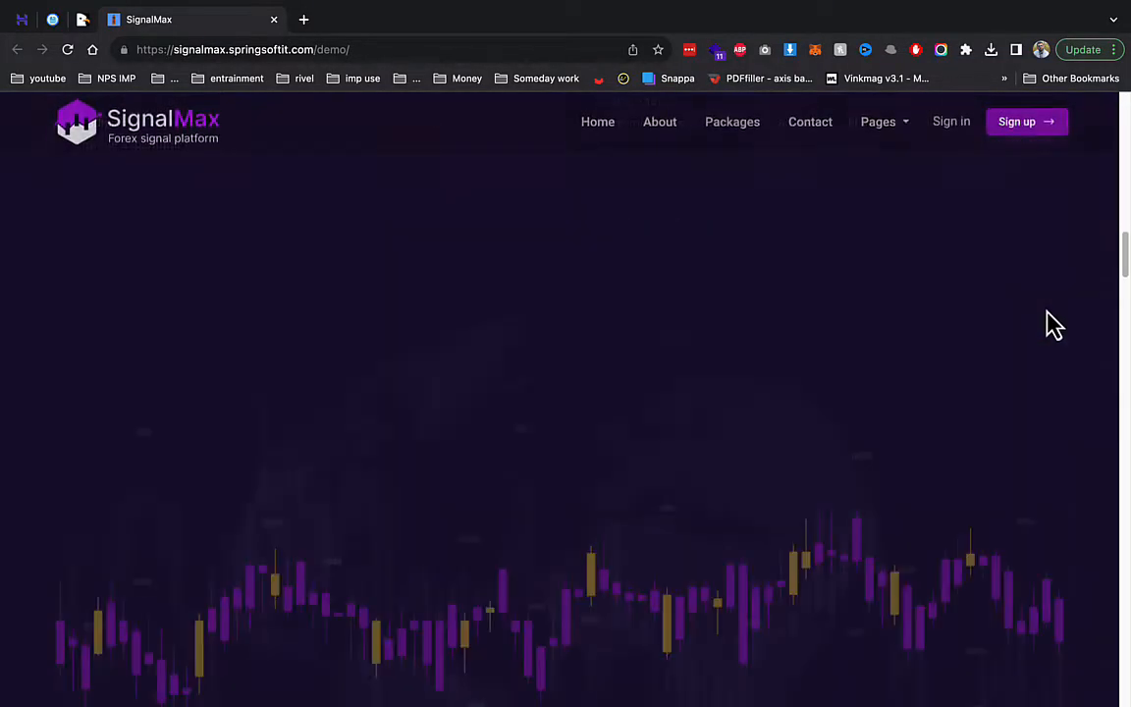
scroll(1045, 329, "down", 5)
scroll(734, 376, "up", 5)
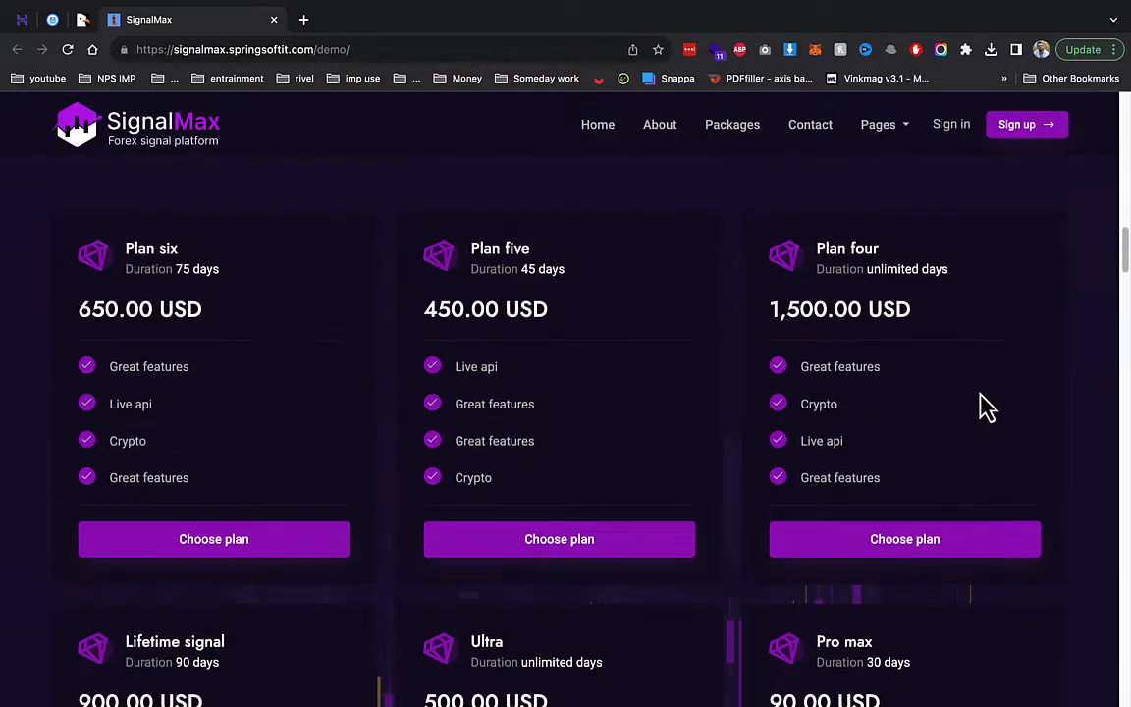
scroll(499, 366, "down", 10)
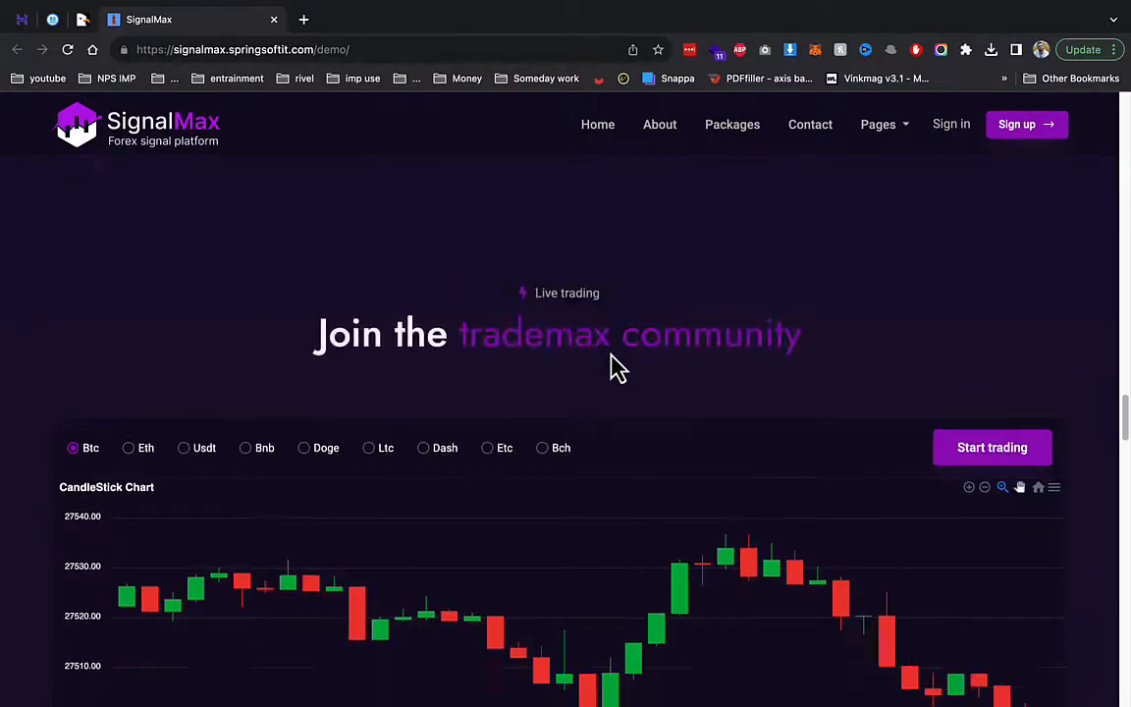
scroll(520, 358, "down", 4)
scroll(331, 367, "up", 1)
scroll(403, 363, "up", 2)
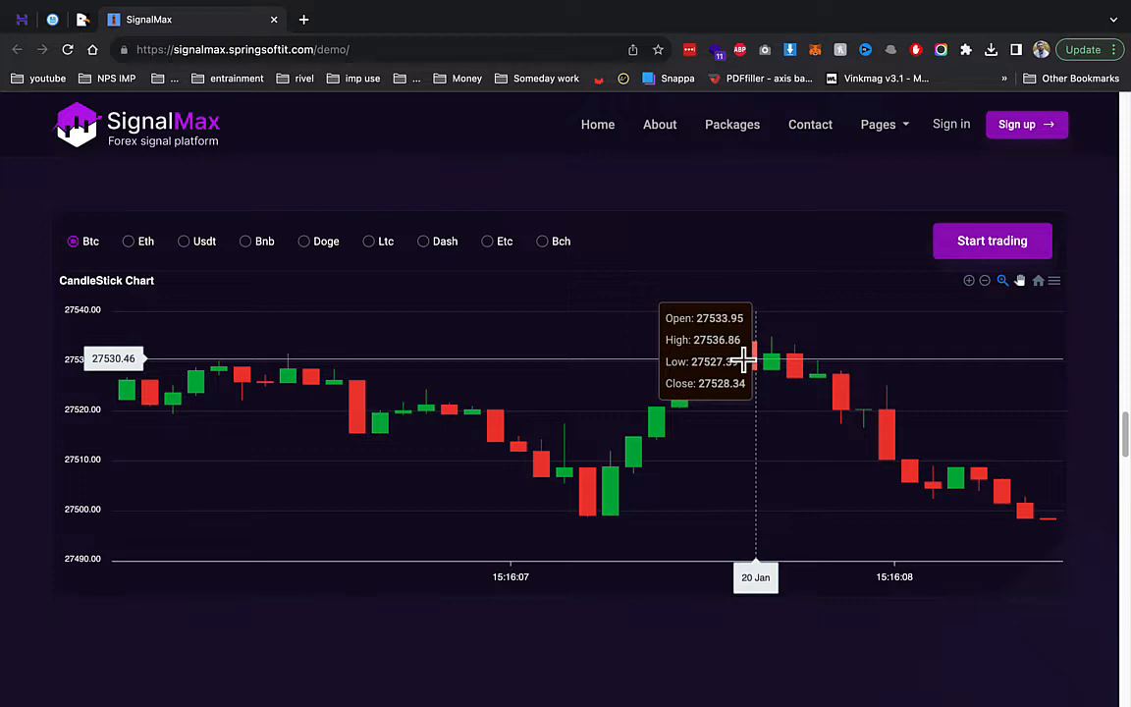
scroll(746, 361, "down", 5)
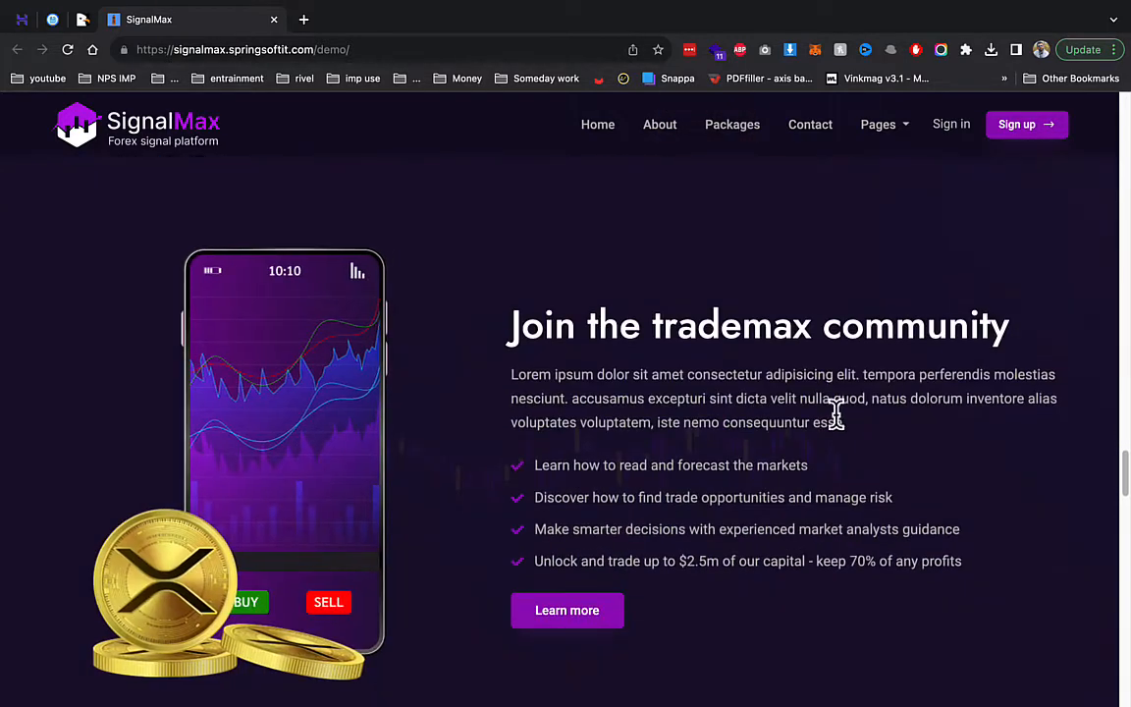
scroll(834, 412, "down", 3)
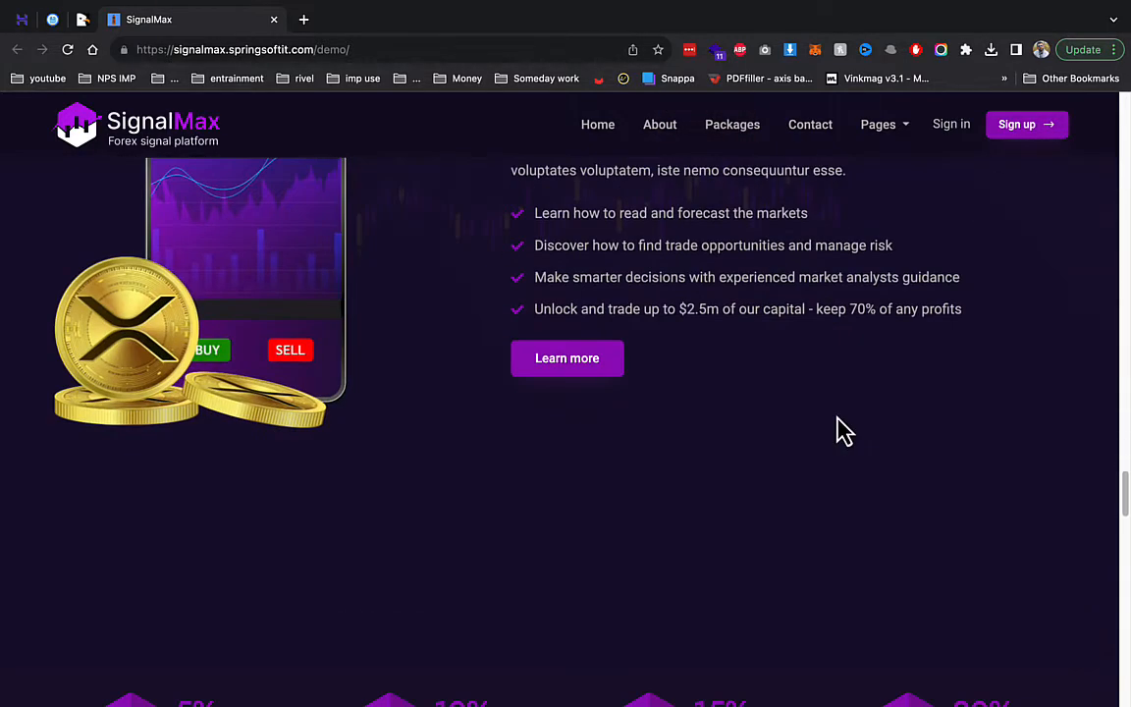
left_click(274, 20)
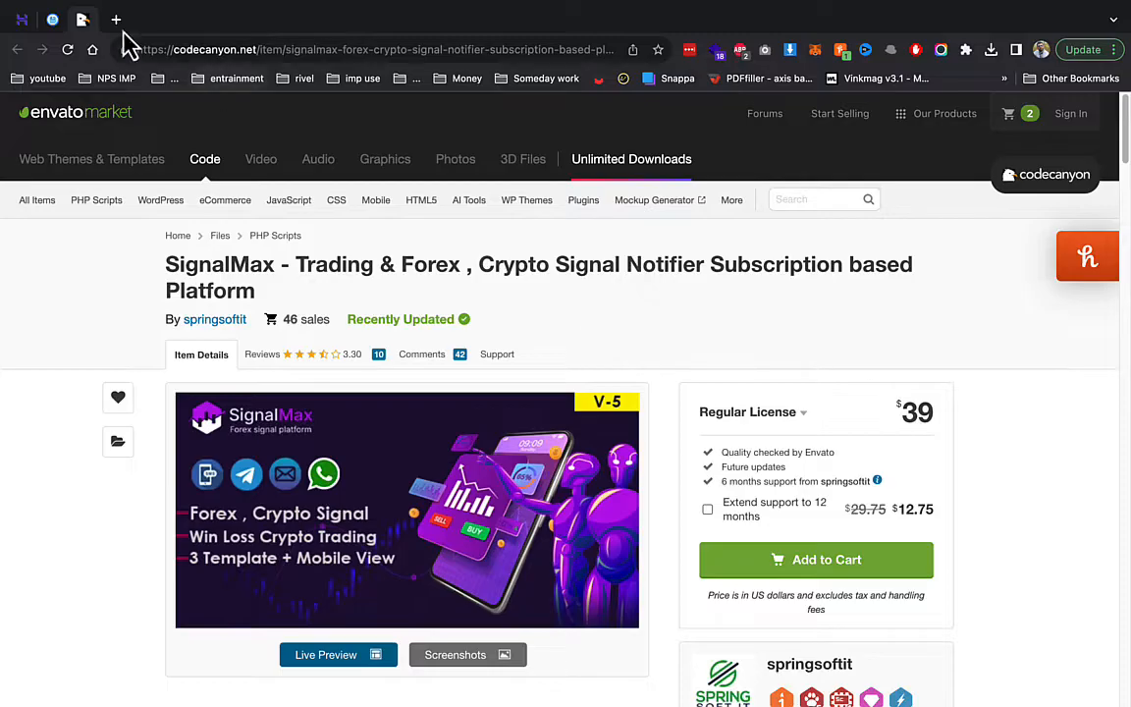
right_click(83, 21)
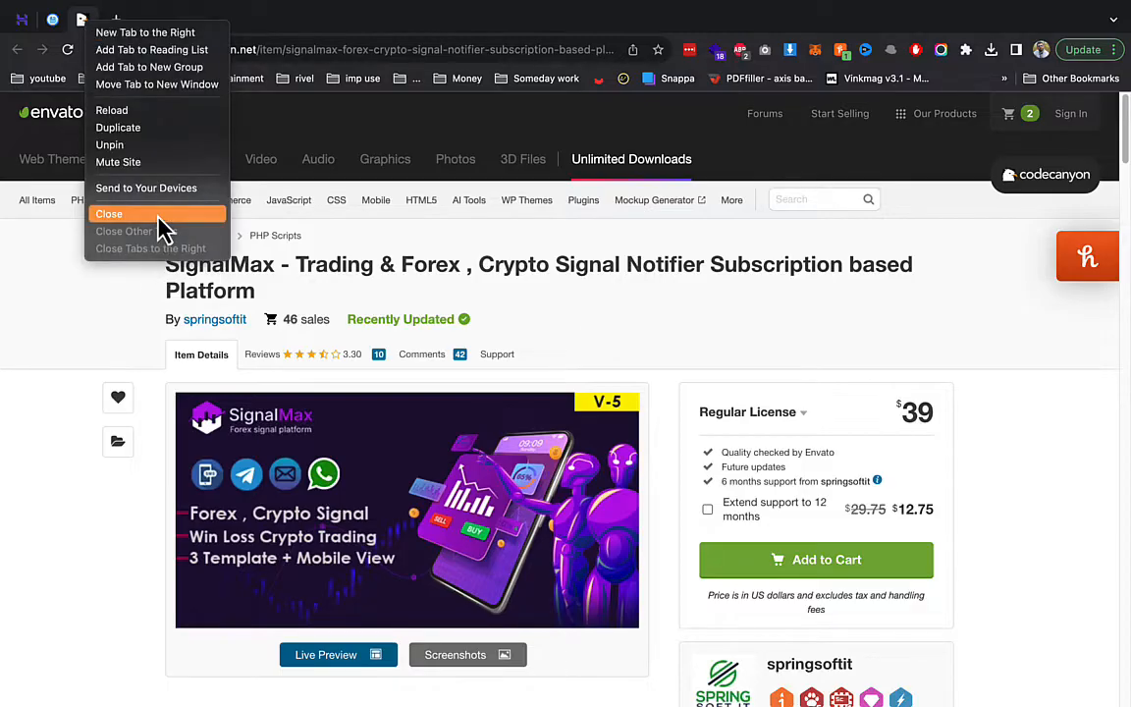
left_click(110, 214)
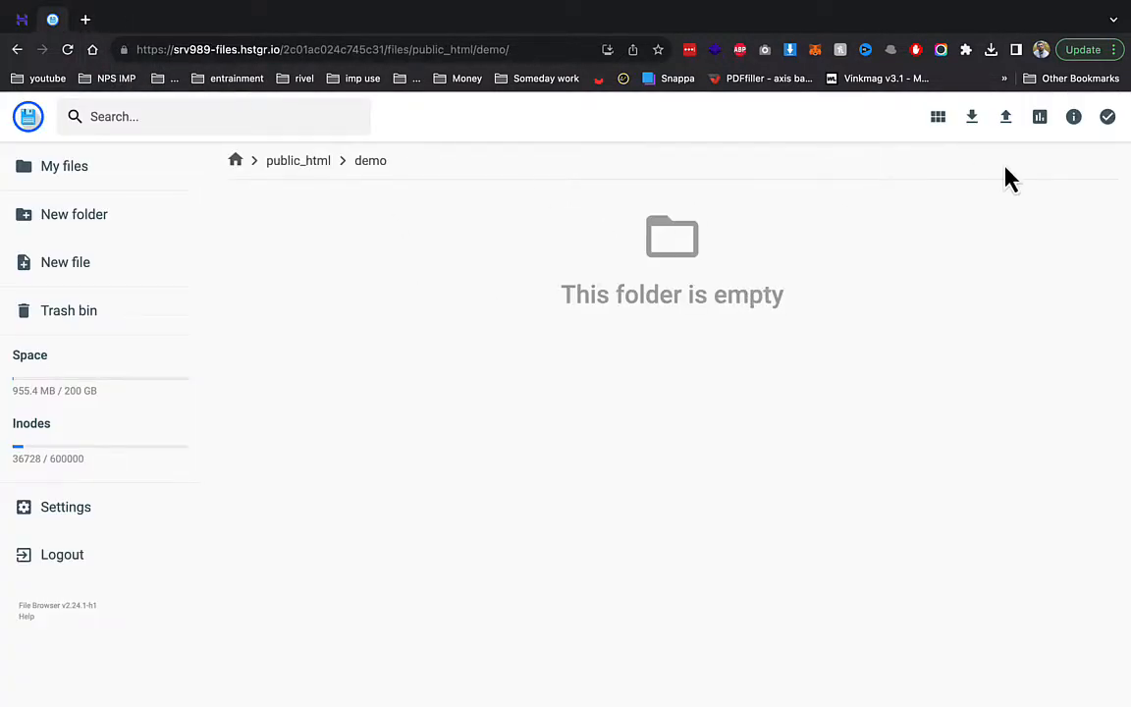
- Upload Archive.zip from the Desktop into public_html/demo, then go to the hPanel databases page
left_click(1007, 120)
left_click(527, 397)
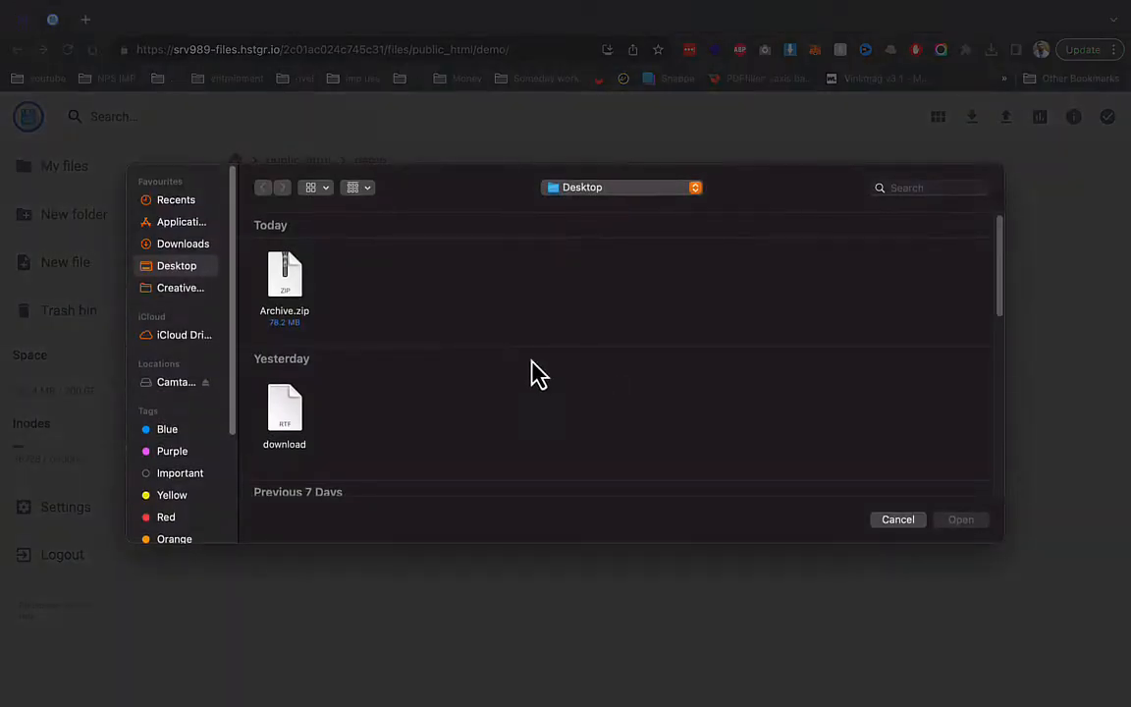
double_click(306, 289)
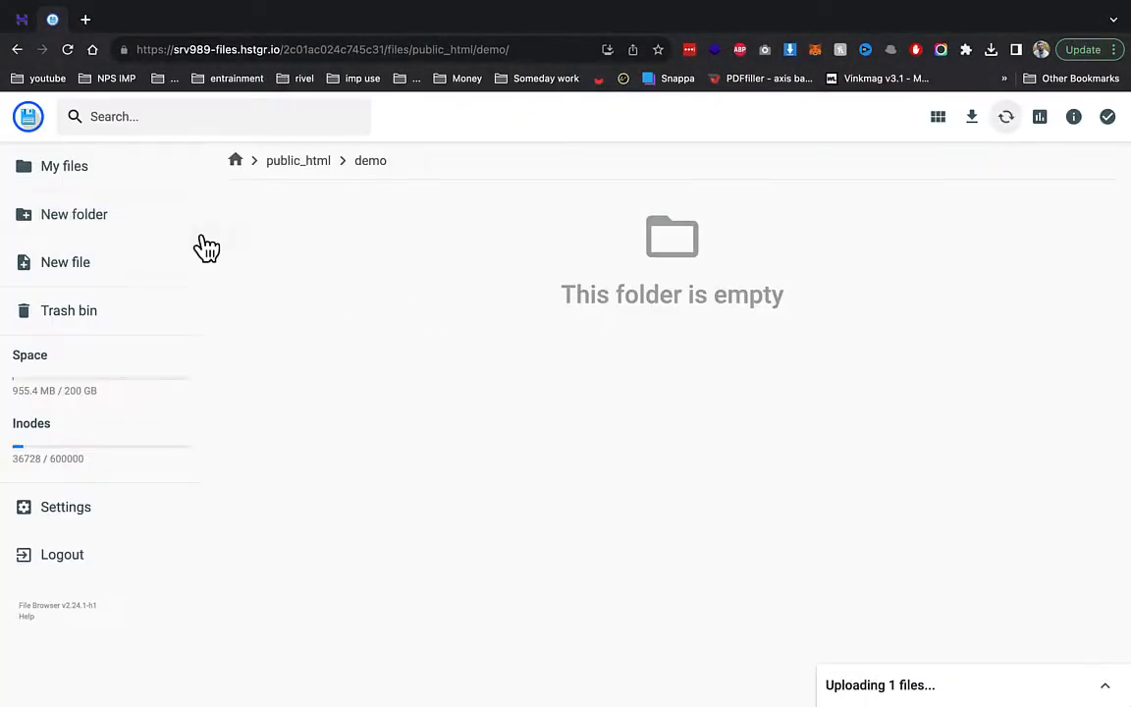
left_click(22, 19)
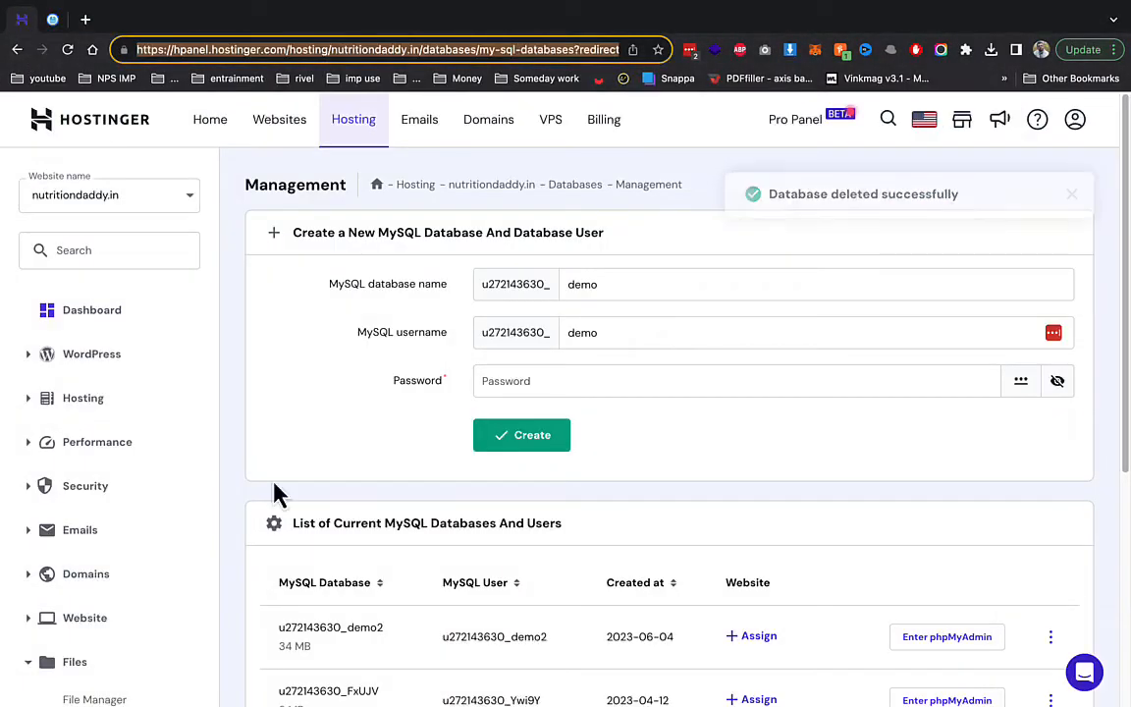
- Enter the user password, create the 'demo' database and user, and copy the database's full name
left_click(562, 380)
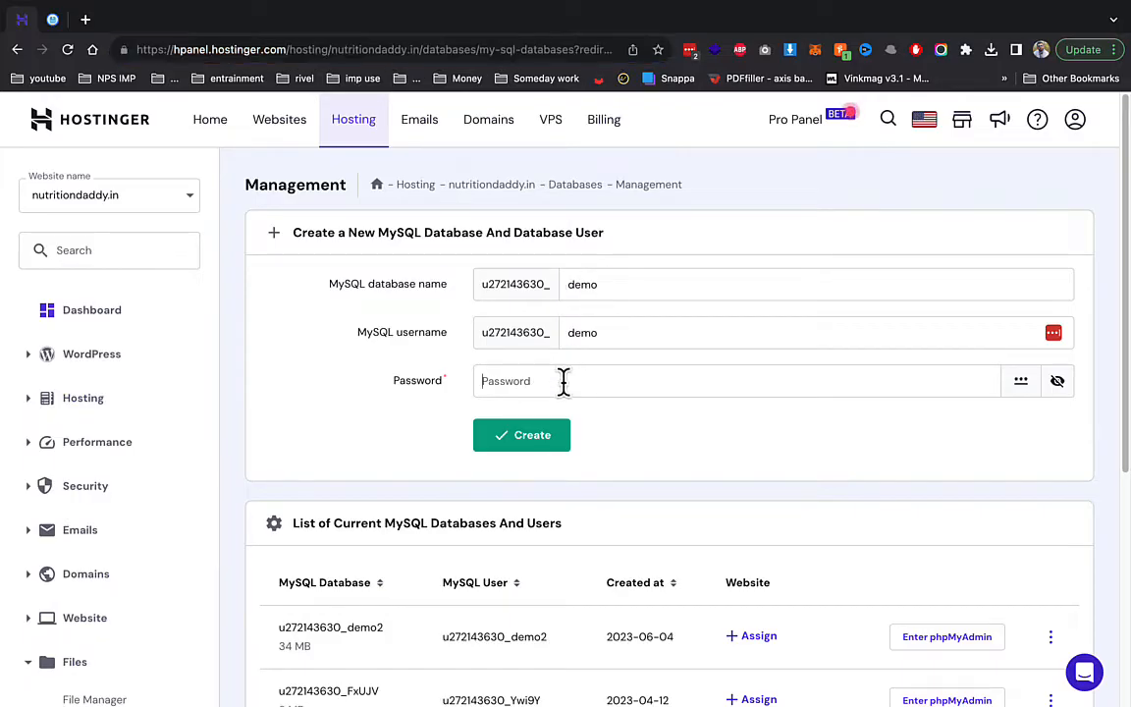
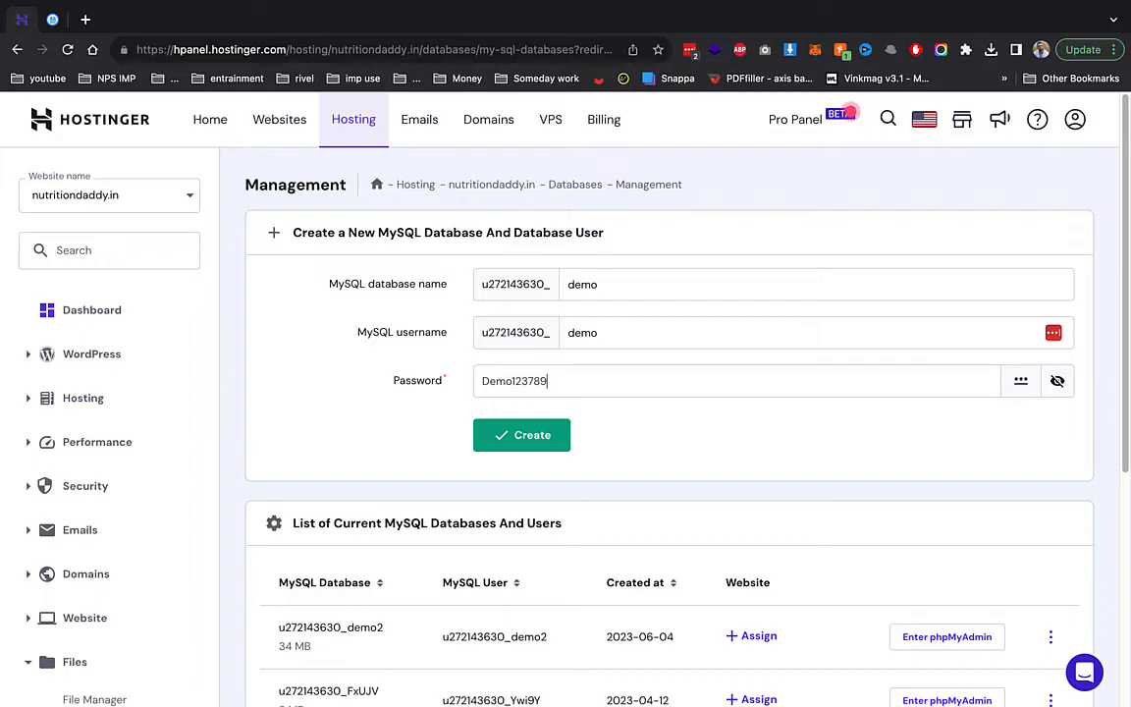
left_click(557, 438)
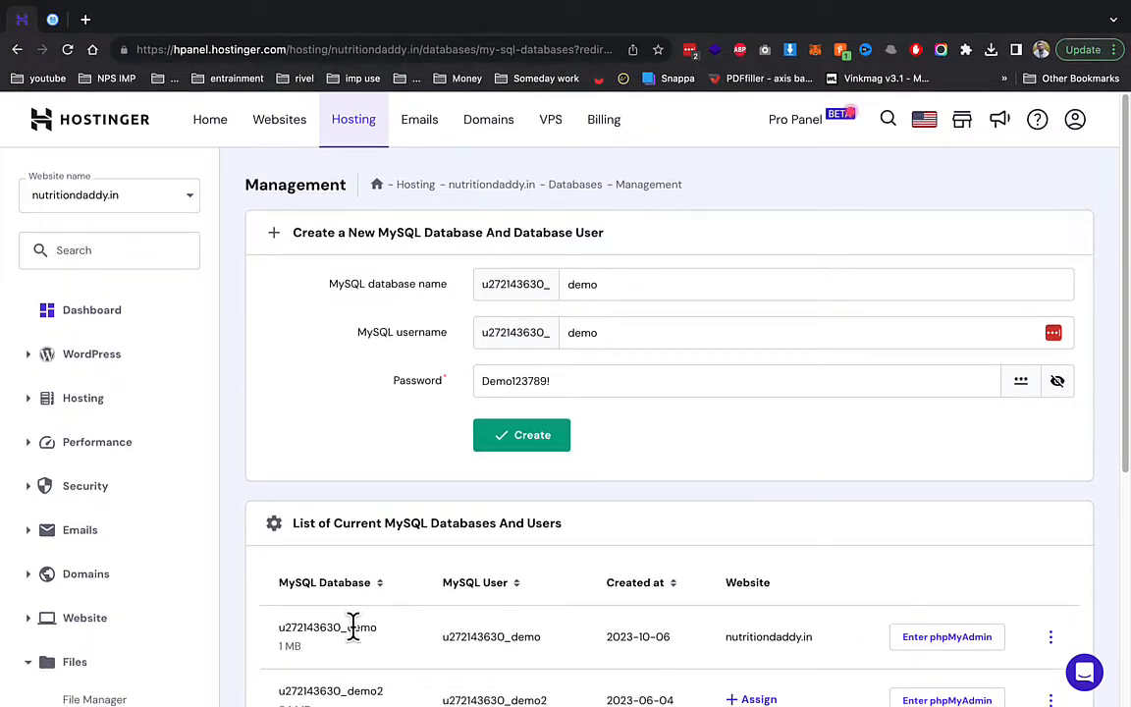
double_click(353, 628)
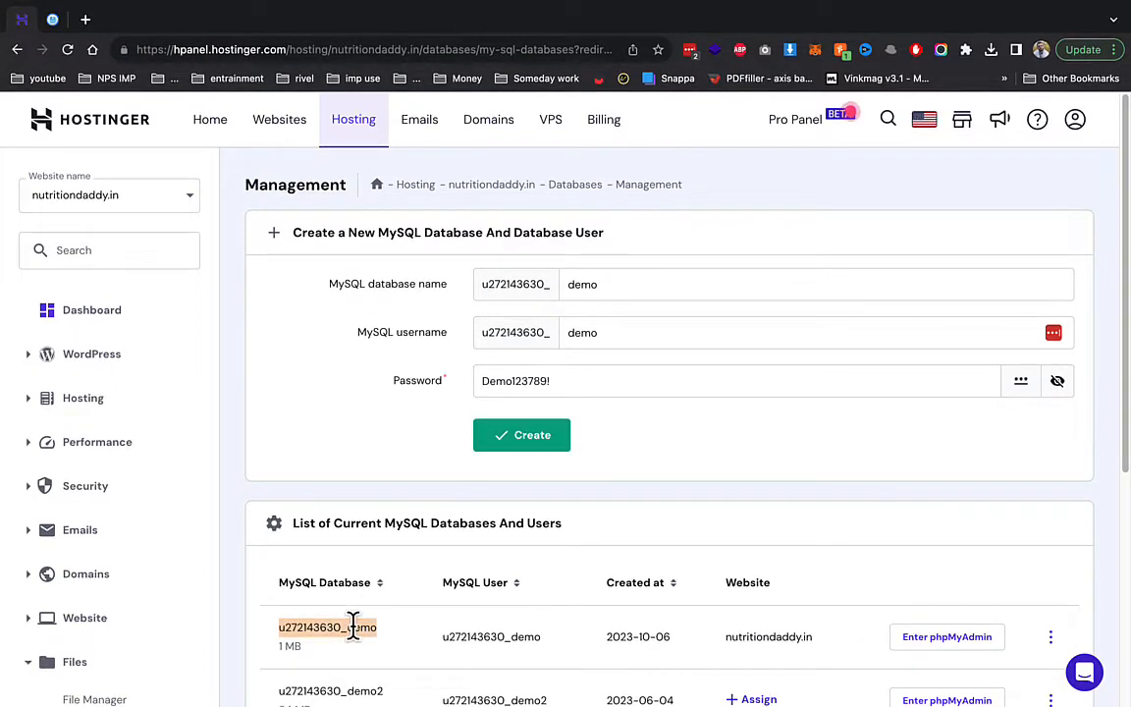
left_click(52, 20)
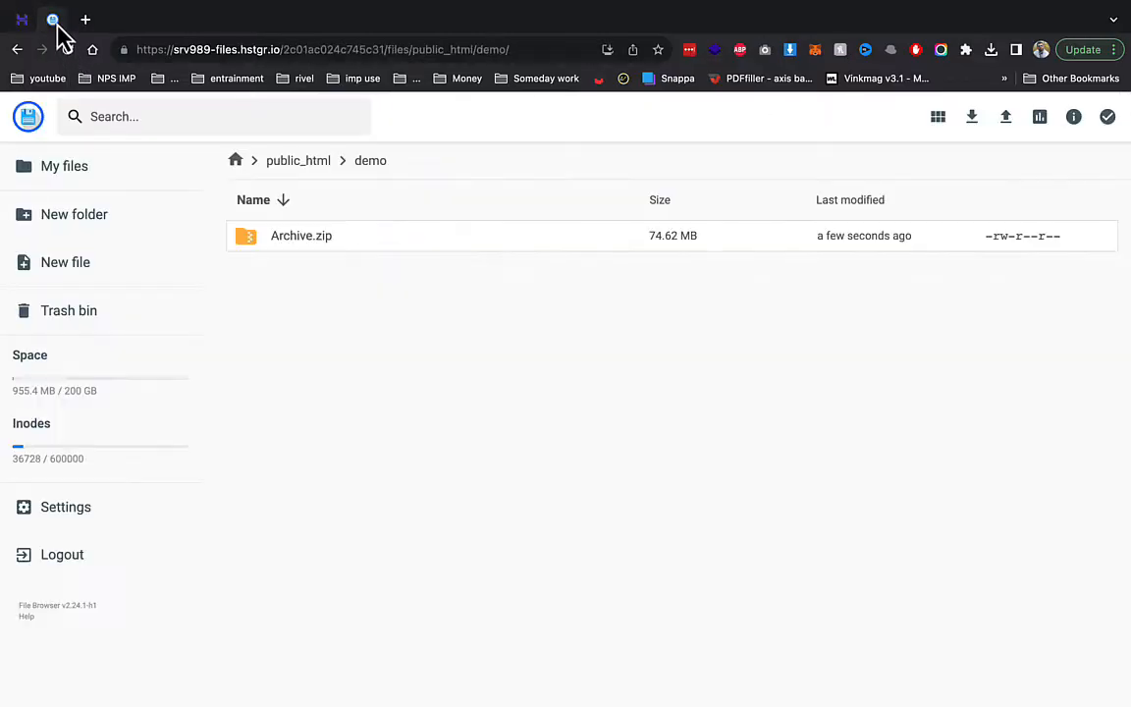
- Extract Archive.zip into a folder named 'demo' in the parent directory '..'
right_click(353, 236)
left_click(483, 449)
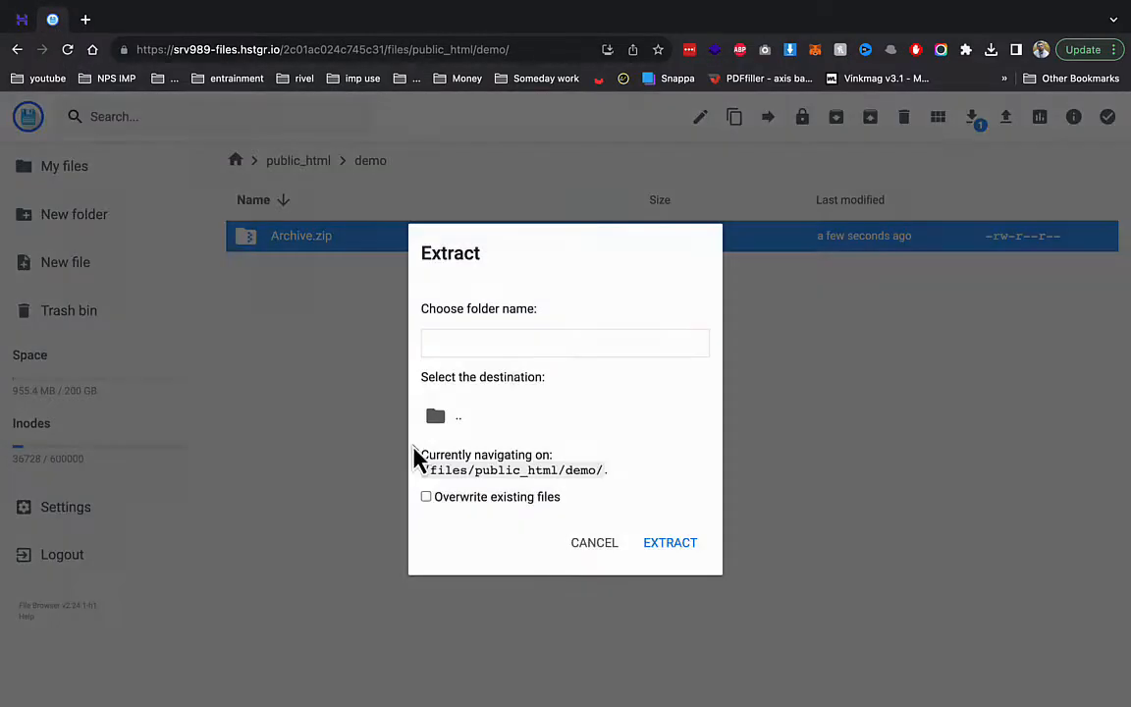
left_click(576, 331)
type("demo")
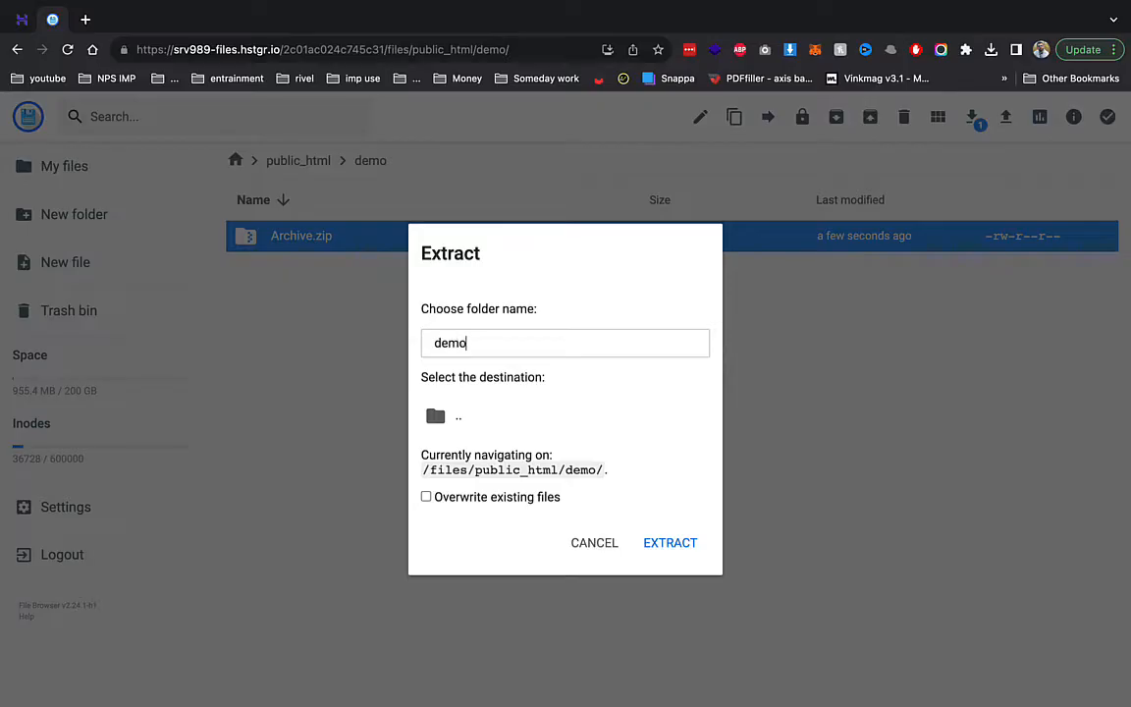
left_click(580, 418)
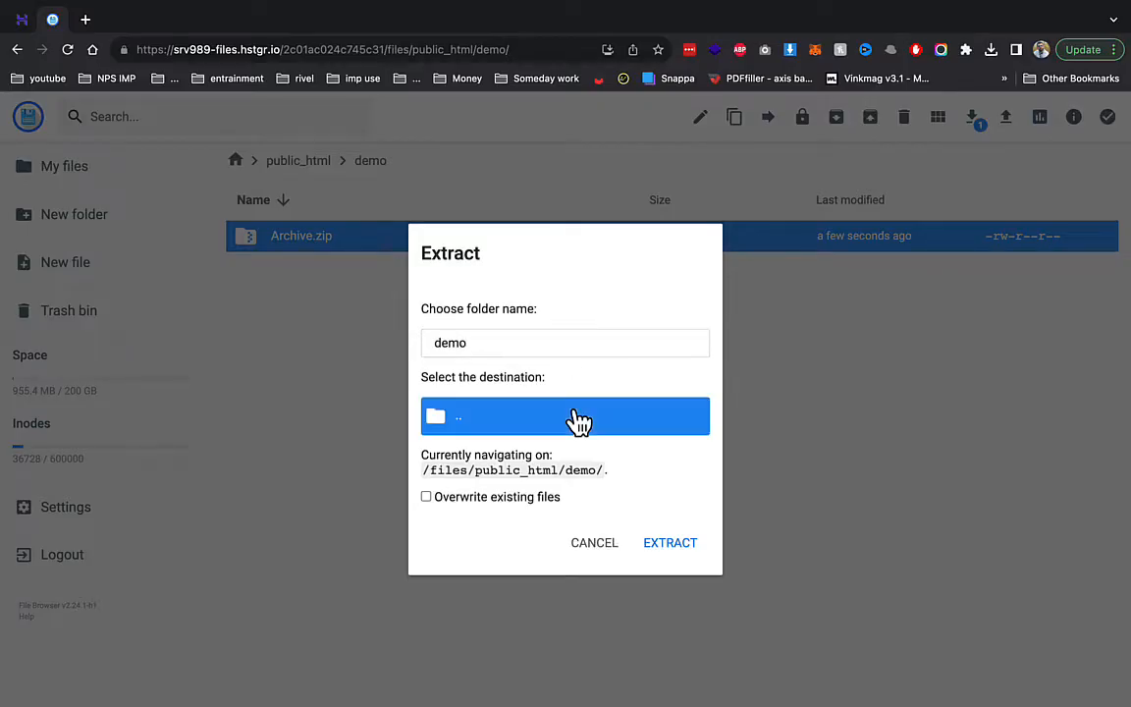
left_click(671, 543)
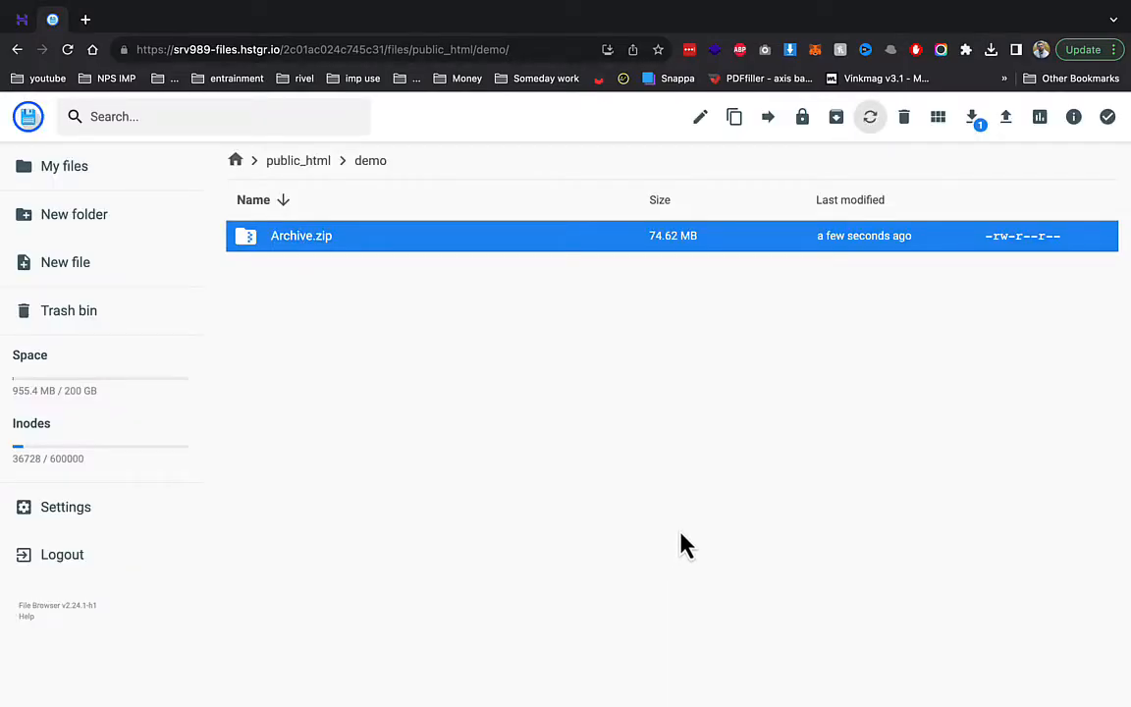
left_click(85, 19)
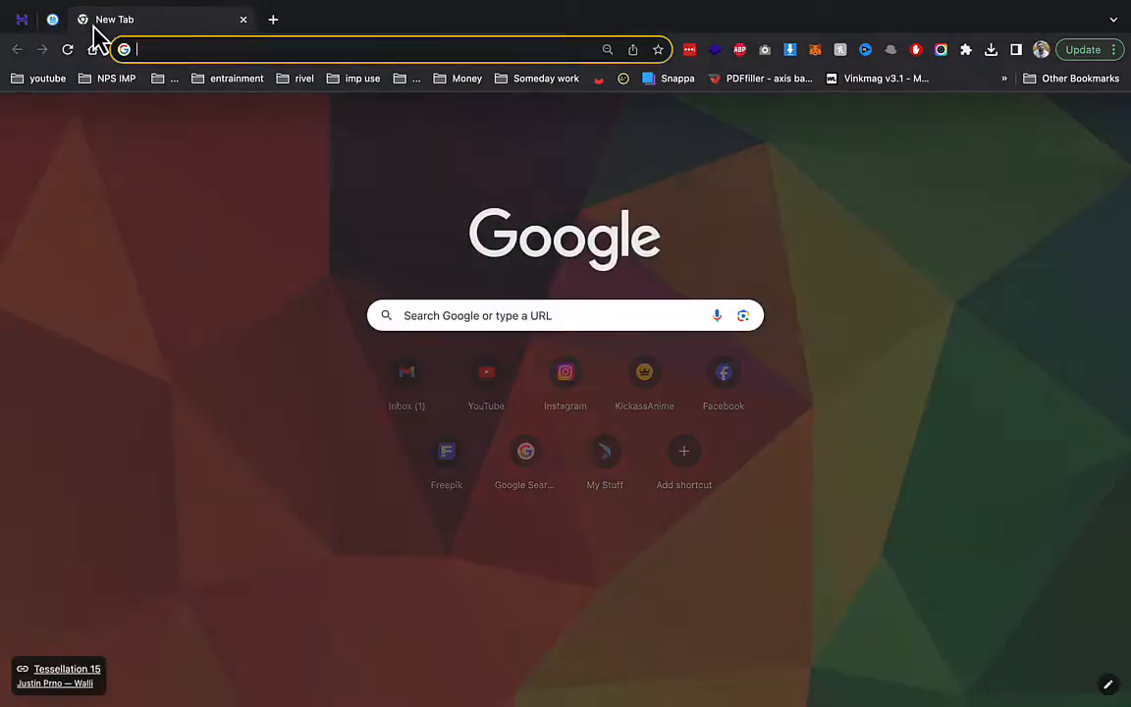
- Load demo.nutritiondaddy.in and accept the installer licence
type("de")
key("Return")
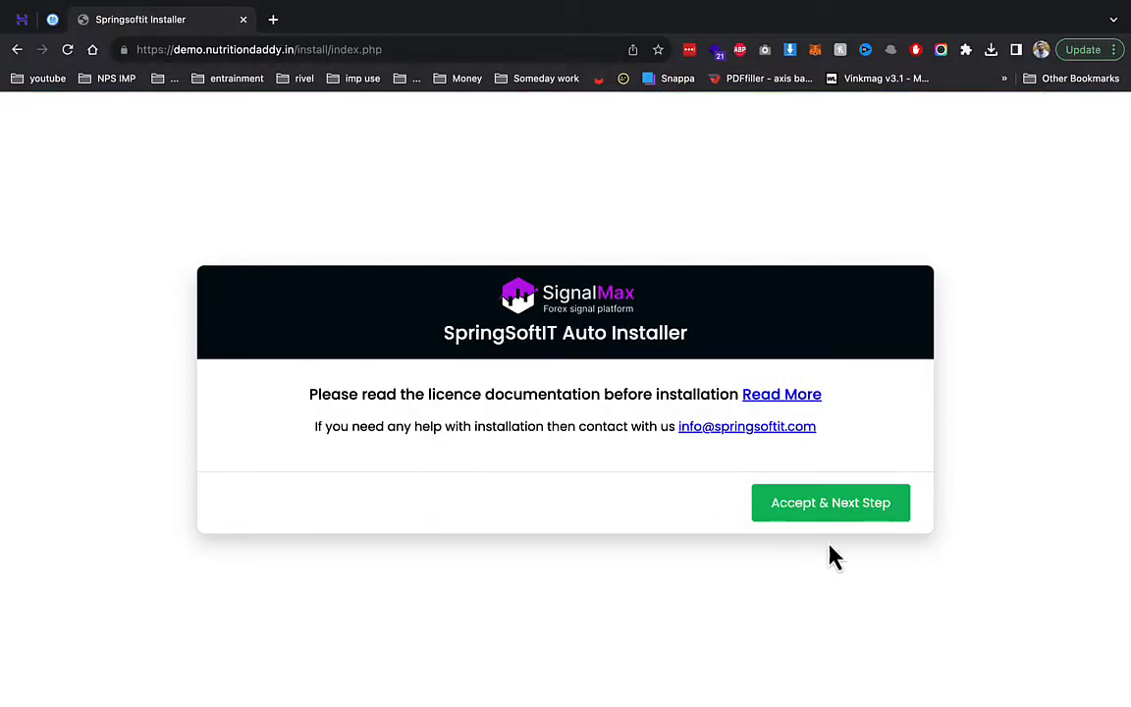
left_click(846, 510)
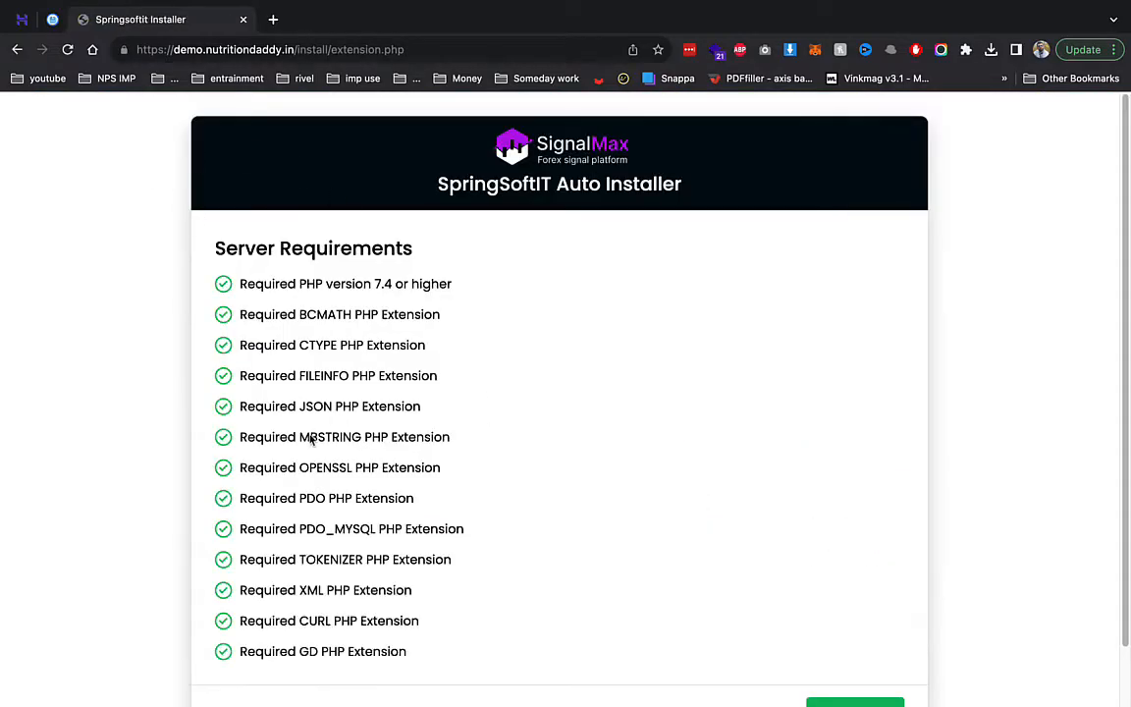
- Pass the server requirements (PHP 7.4+) and note the five folders needing 0775 permission
left_click_drag(351, 284, 492, 302)
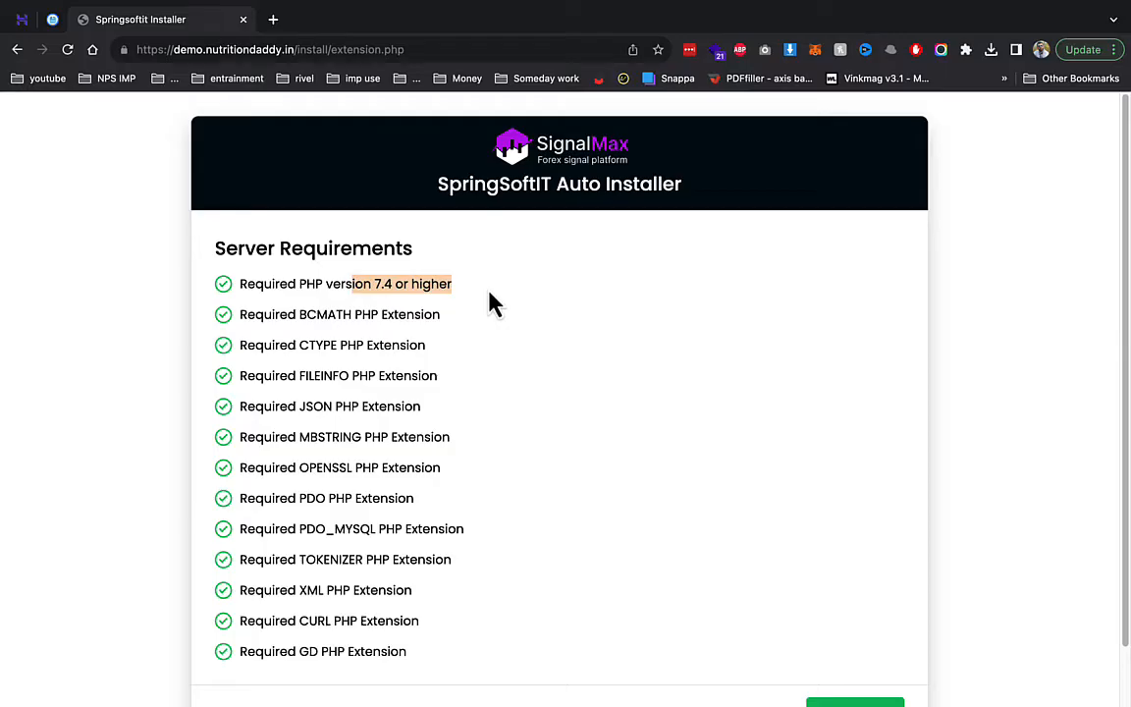
scroll(419, 427, "down", 2)
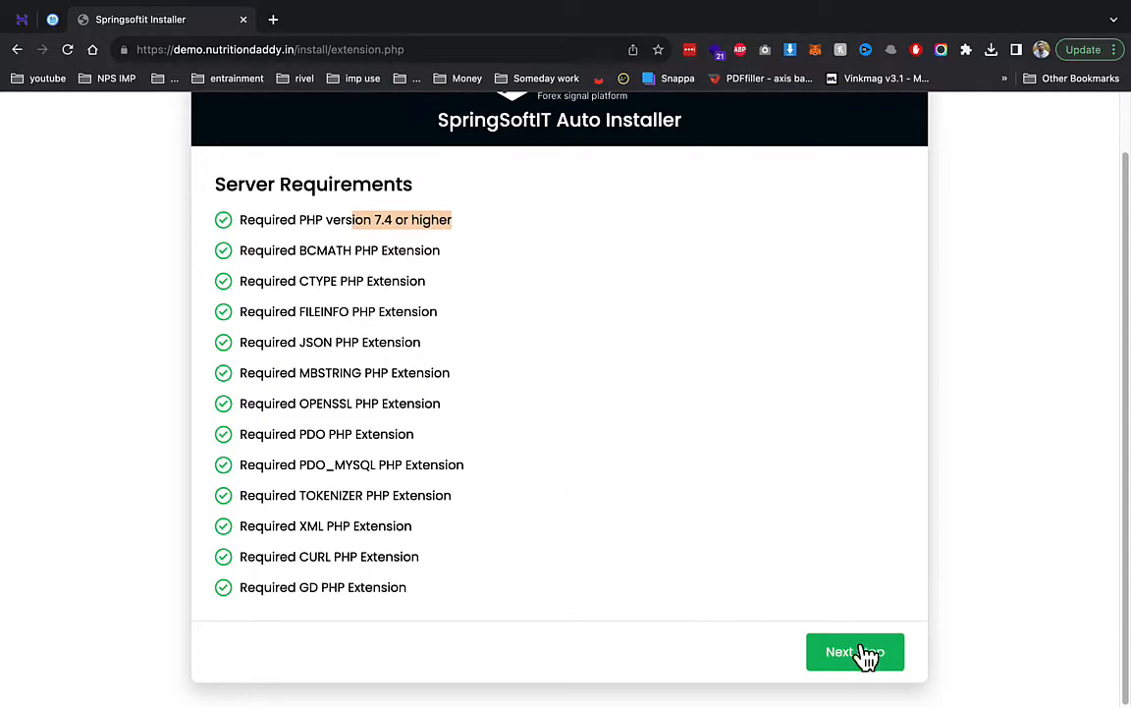
left_click(864, 656)
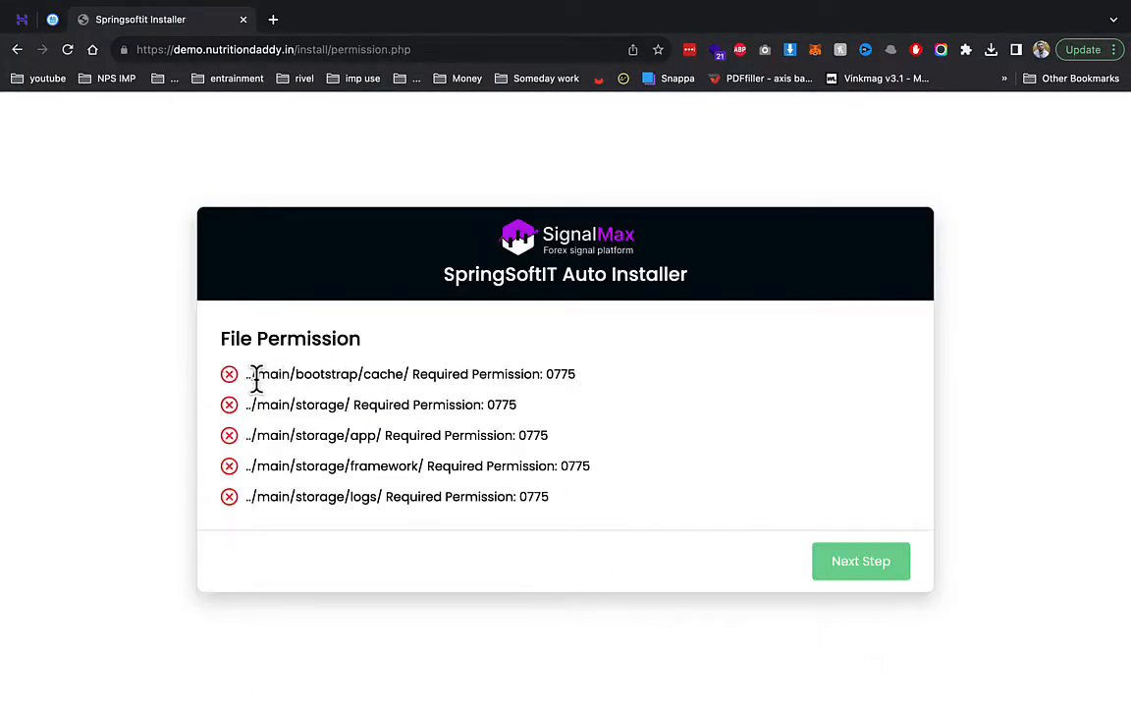
left_click_drag(254, 378, 570, 518)
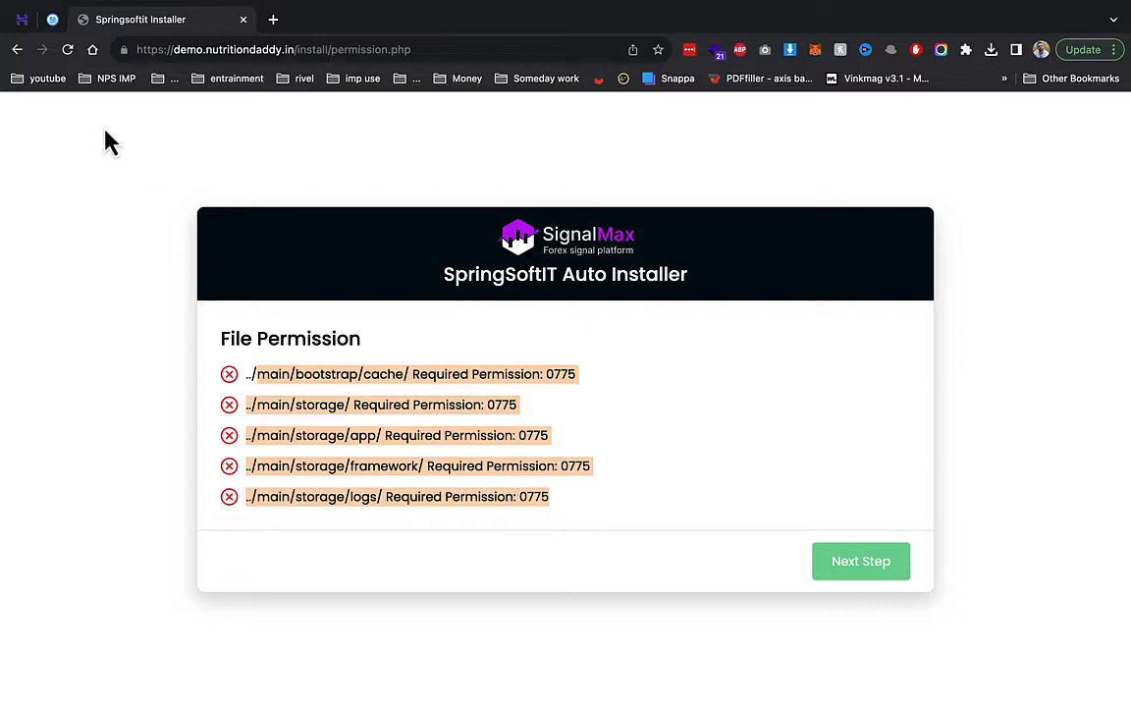
left_click(52, 19)
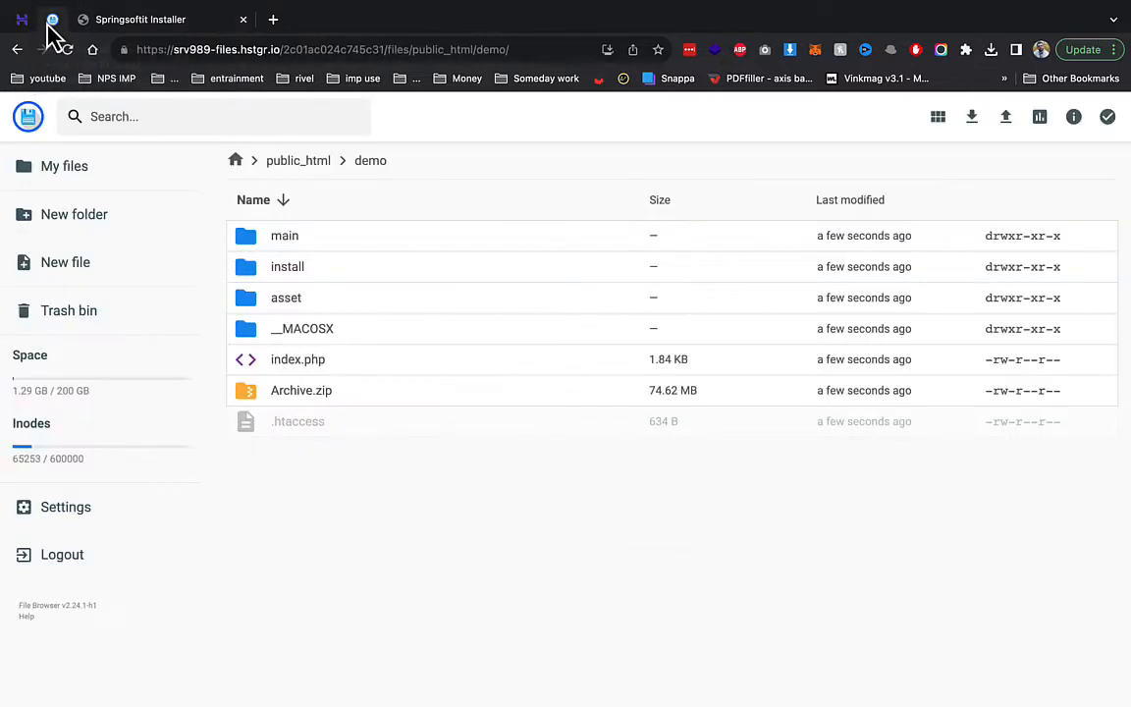
- Set the main/bootstrap/cache folder's permissions to 775
double_click(299, 235)
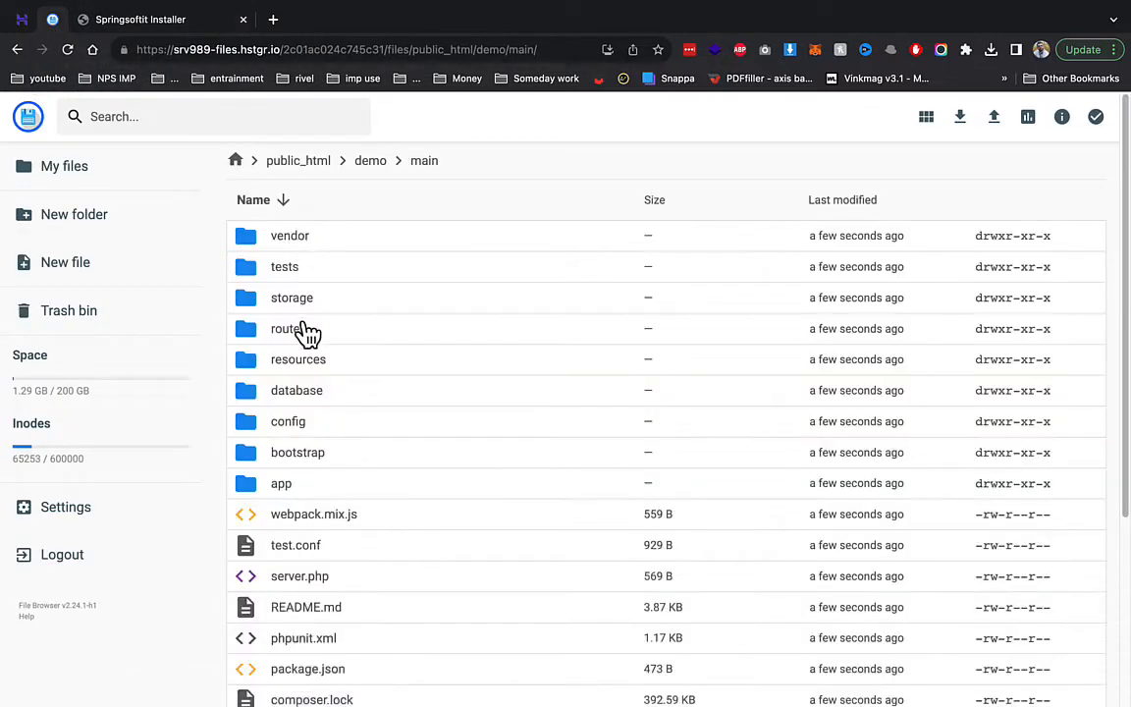
double_click(299, 454)
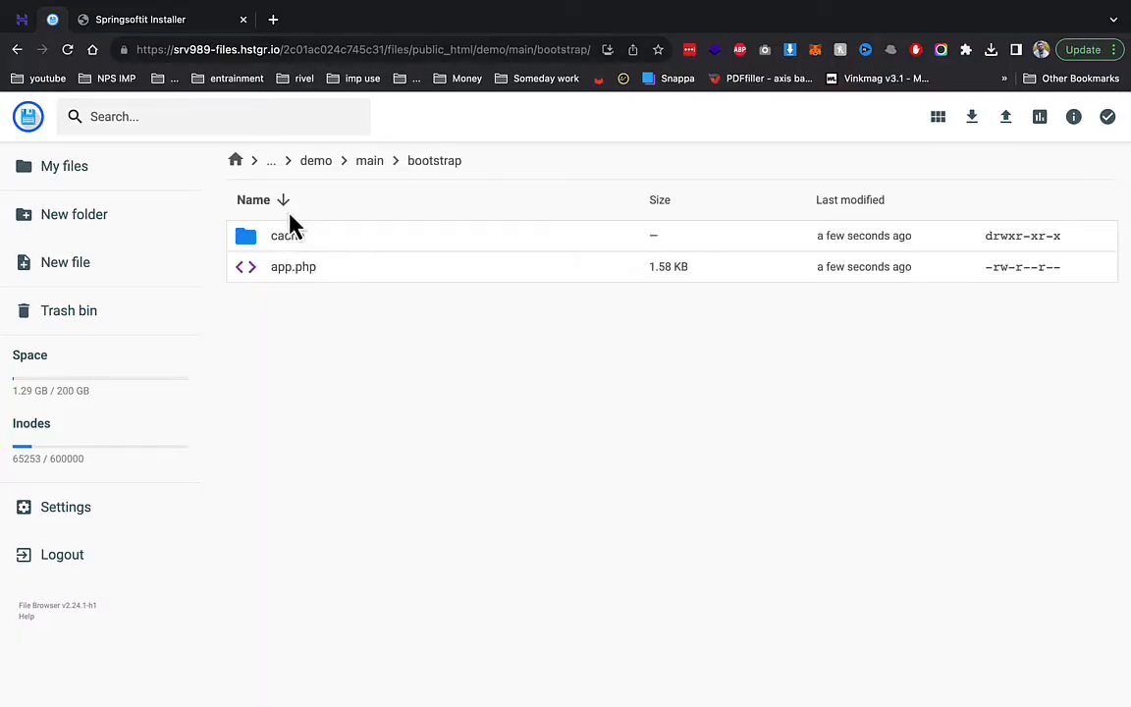
right_click(289, 209)
right_click(263, 236)
left_click(332, 387)
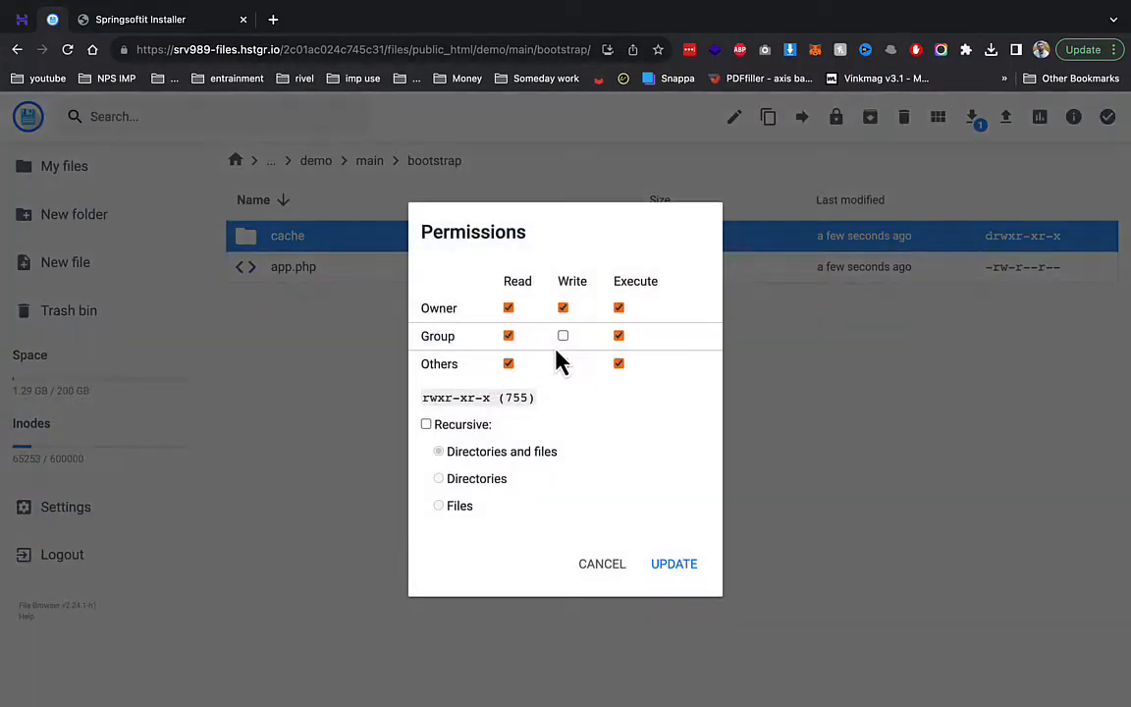
left_click(673, 563)
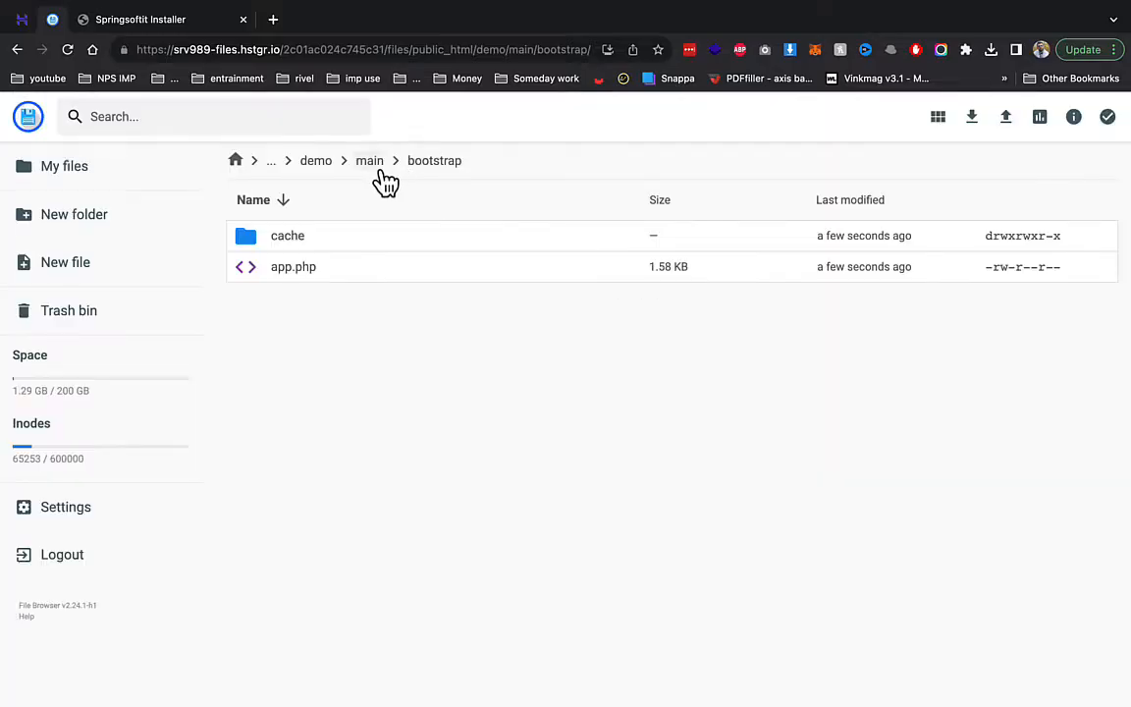
- Give the storage folder and its logs subfolder 775 permissions
left_click(373, 162)
right_click(299, 299)
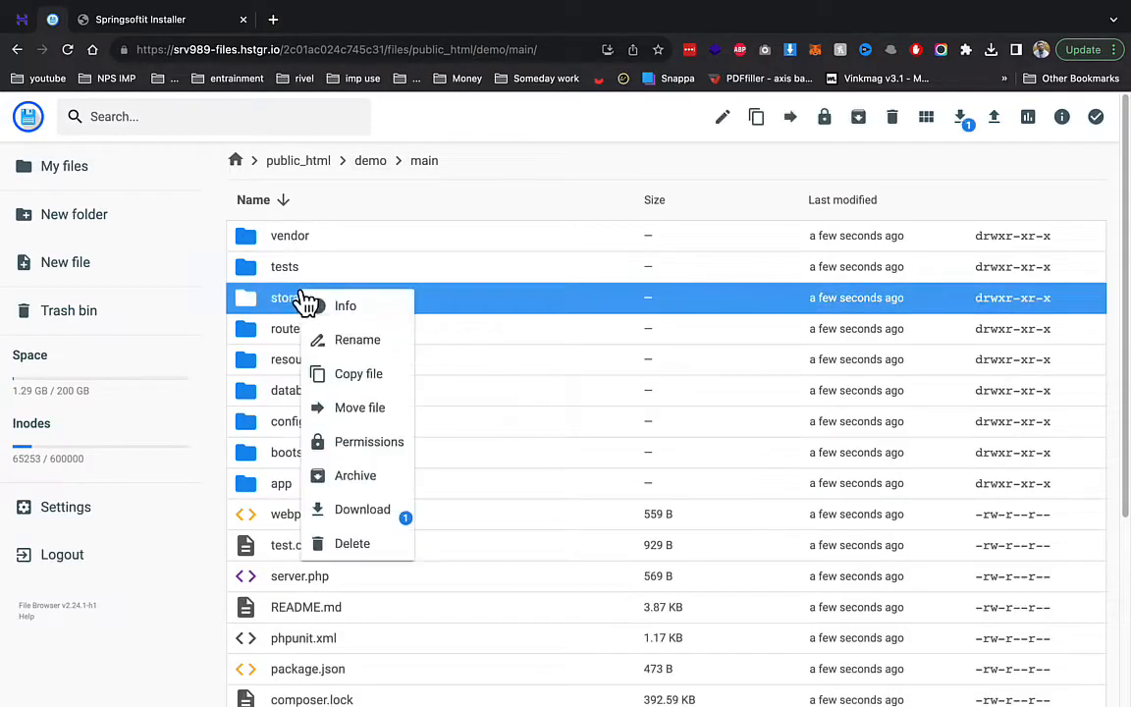
left_click(369, 442)
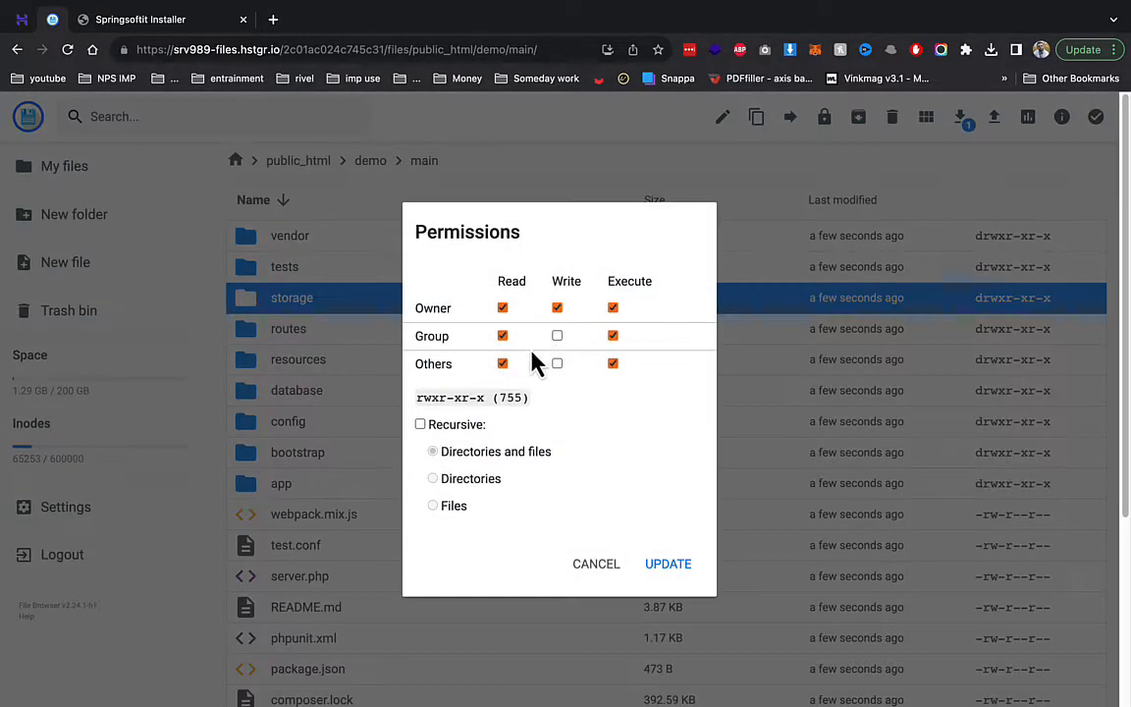
left_click(656, 558)
double_click(310, 308)
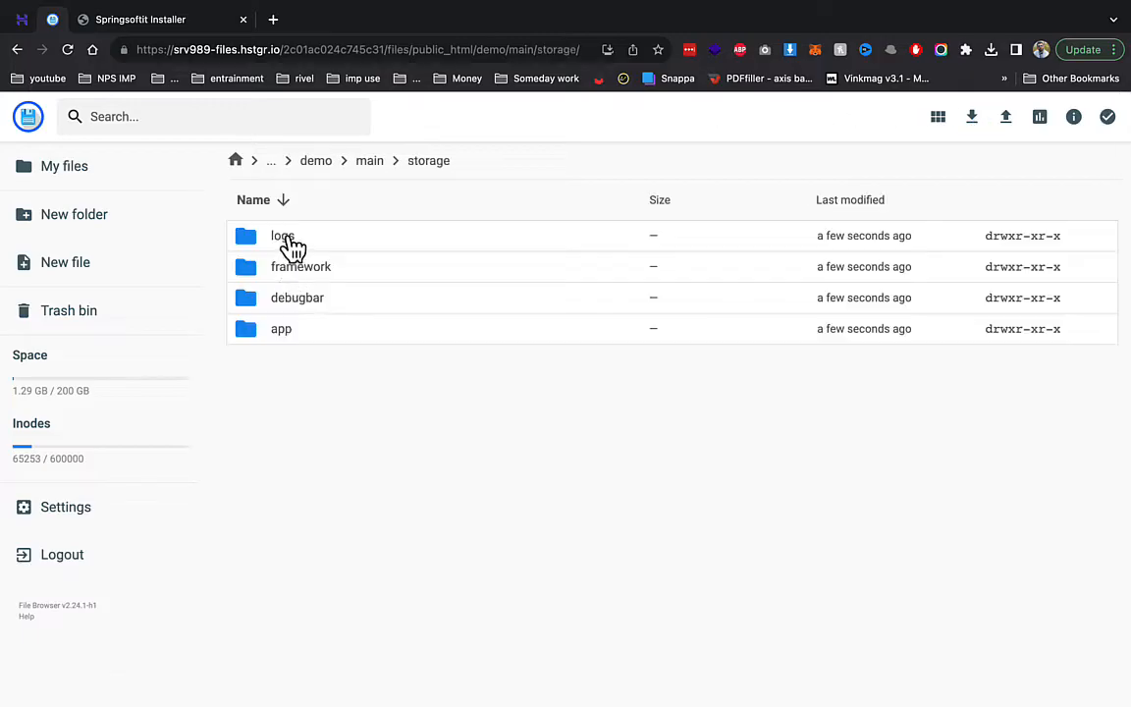
right_click(293, 248)
left_click(366, 397)
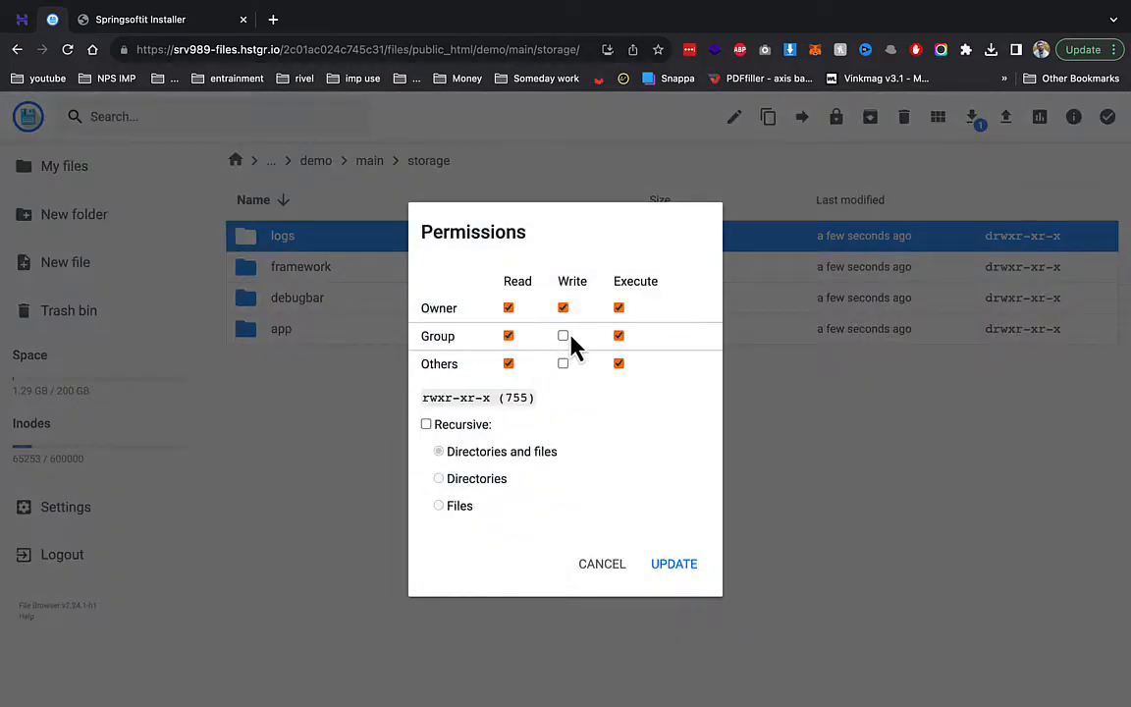
left_click(563, 335)
left_click(673, 563)
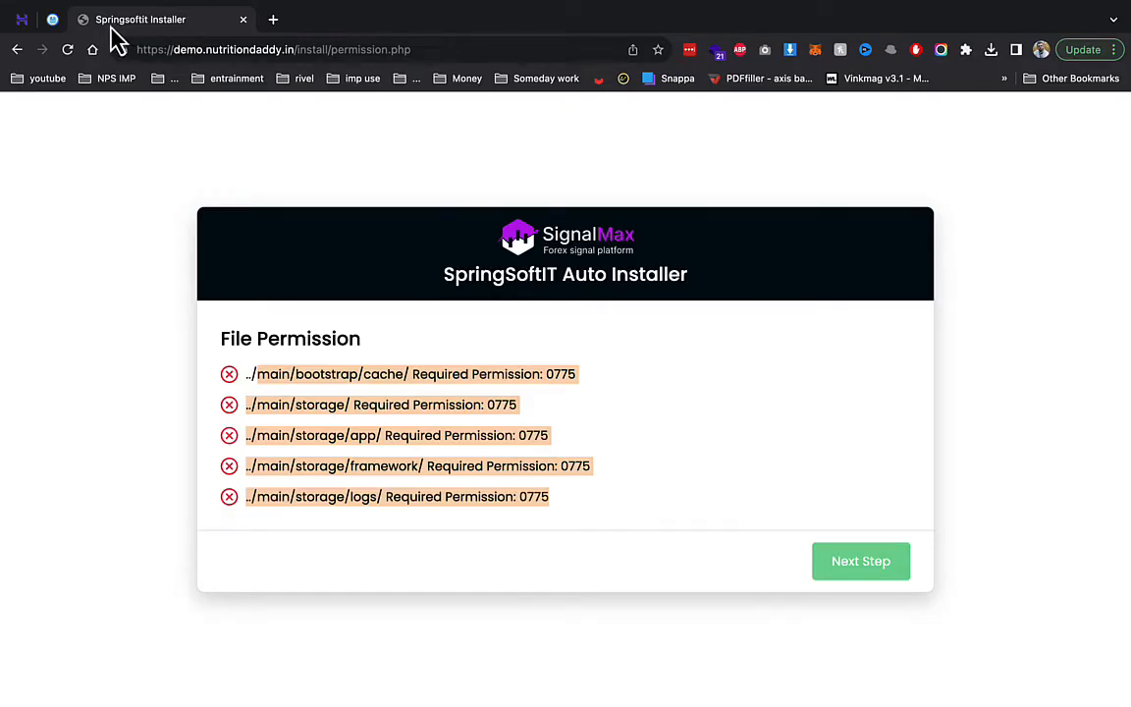
- Give the storage framework and app subfolders 775 permissions
left_click(53, 20)
right_click(365, 274)
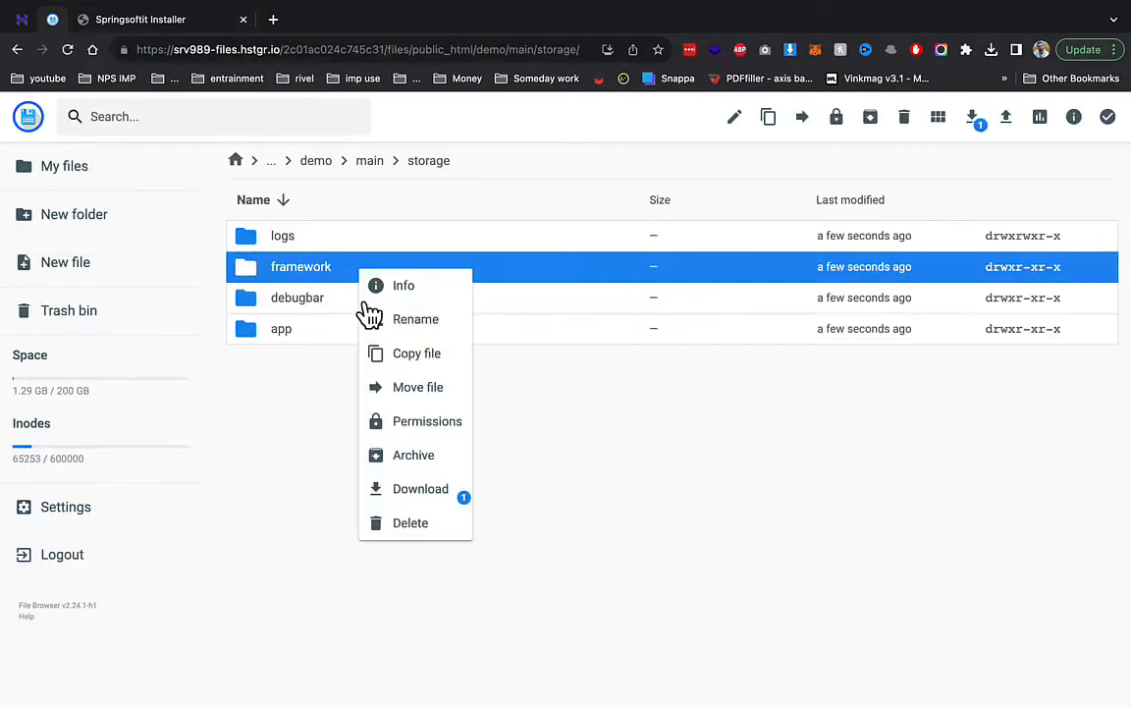
left_click(432, 424)
left_click(563, 337)
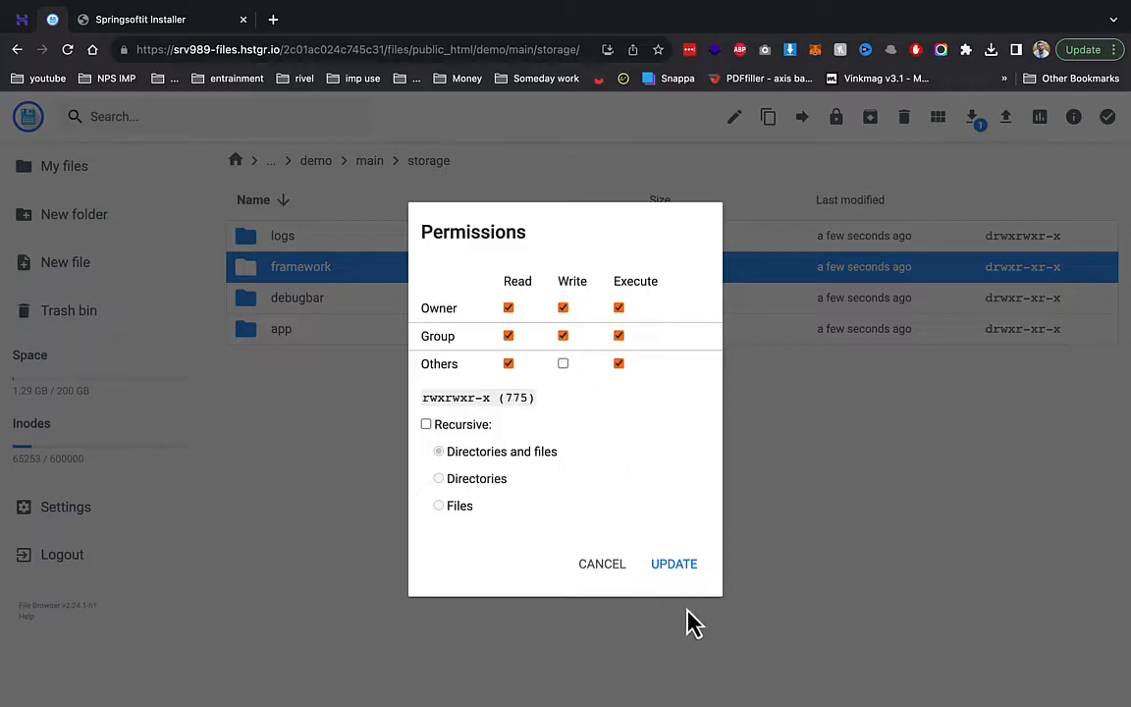
left_click(648, 562)
right_click(390, 340)
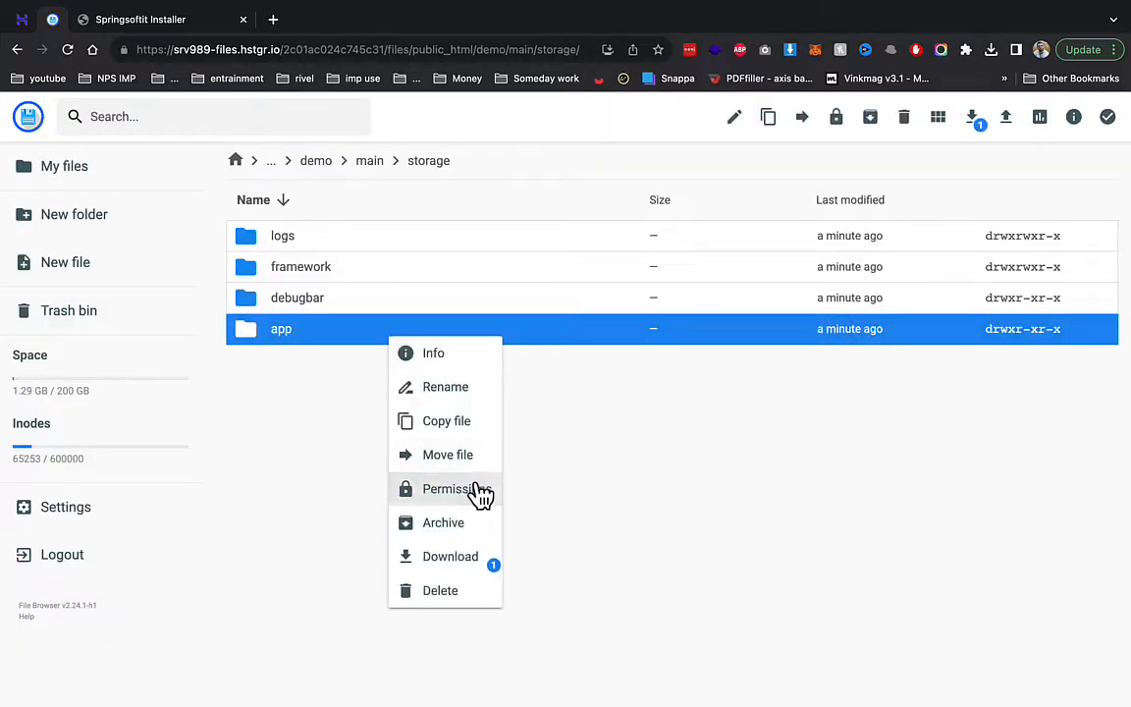
left_click(475, 487)
left_click(663, 562)
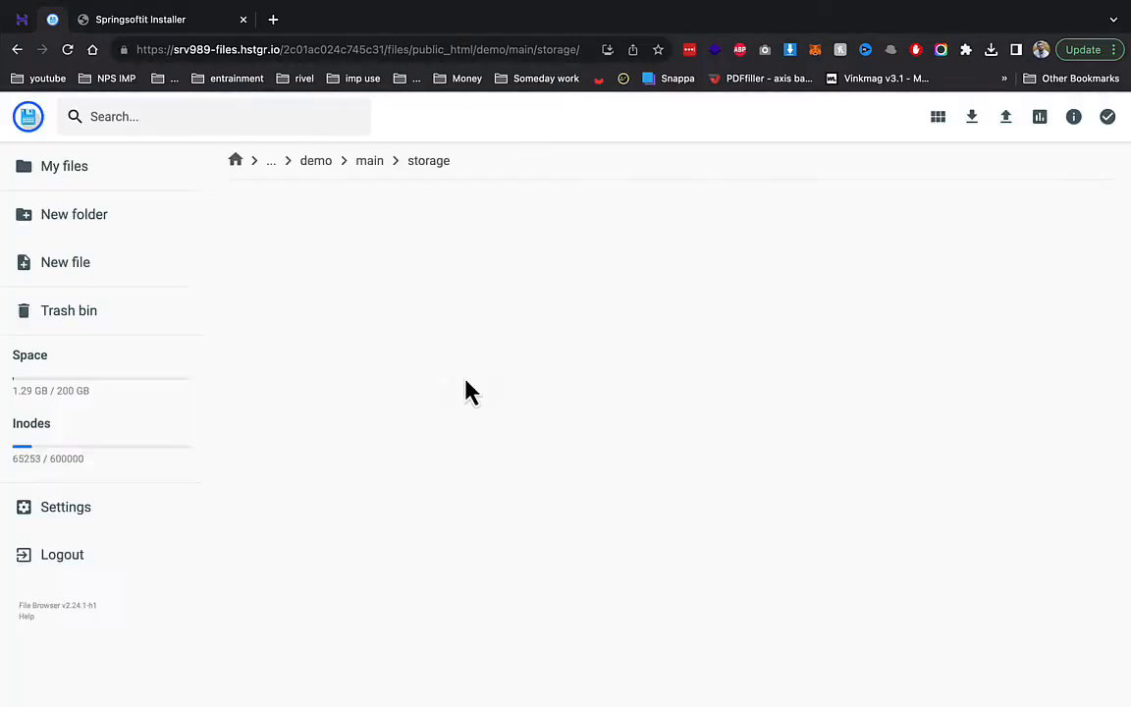
left_click(128, 21)
- Pass the permission check and enter the database name, host localhost, user and saved password
key("super+r")
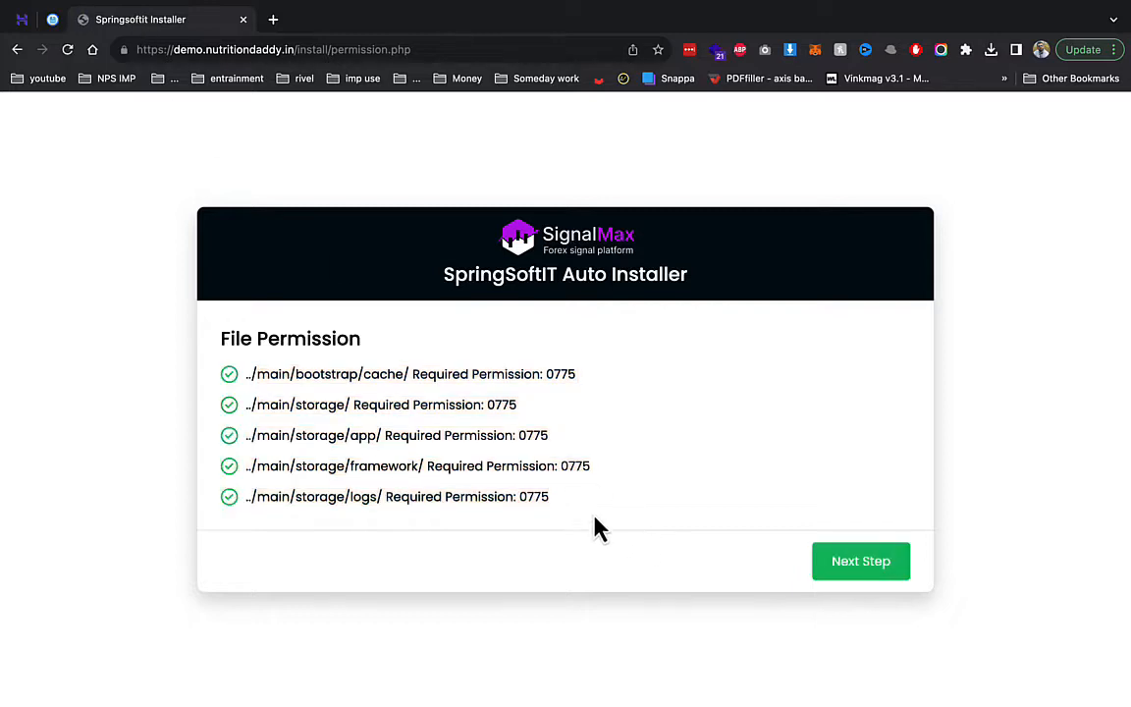
left_click(871, 564)
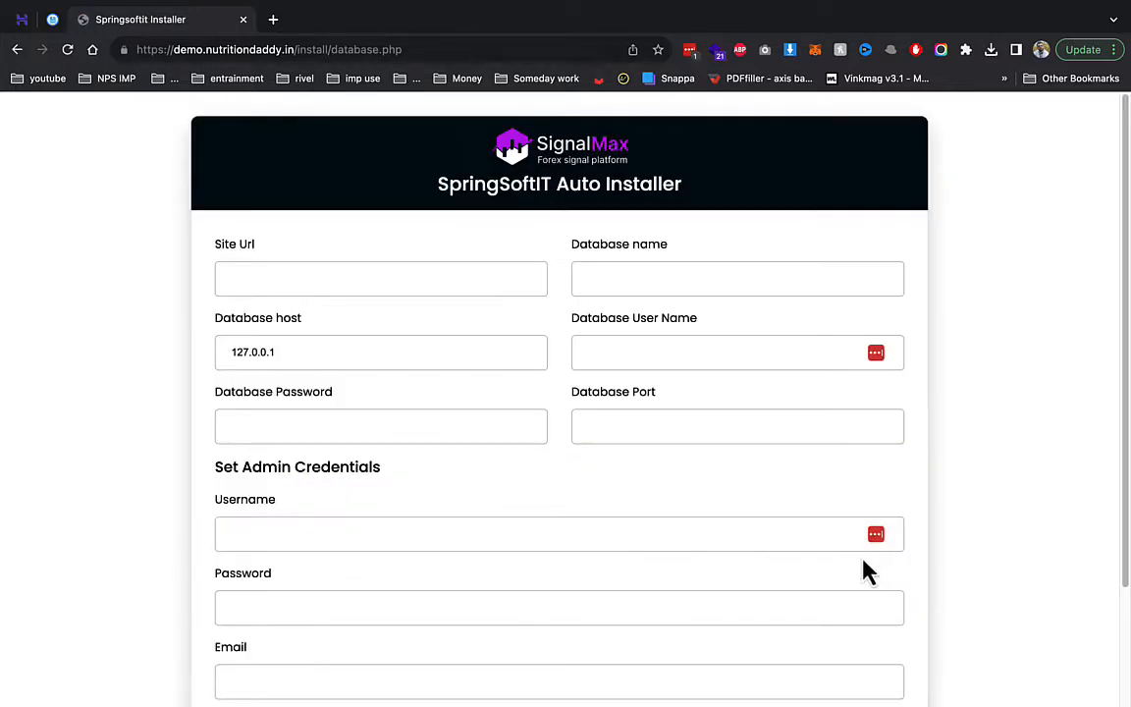
left_click(634, 286)
type("u272143630_demo")
left_click(460, 363)
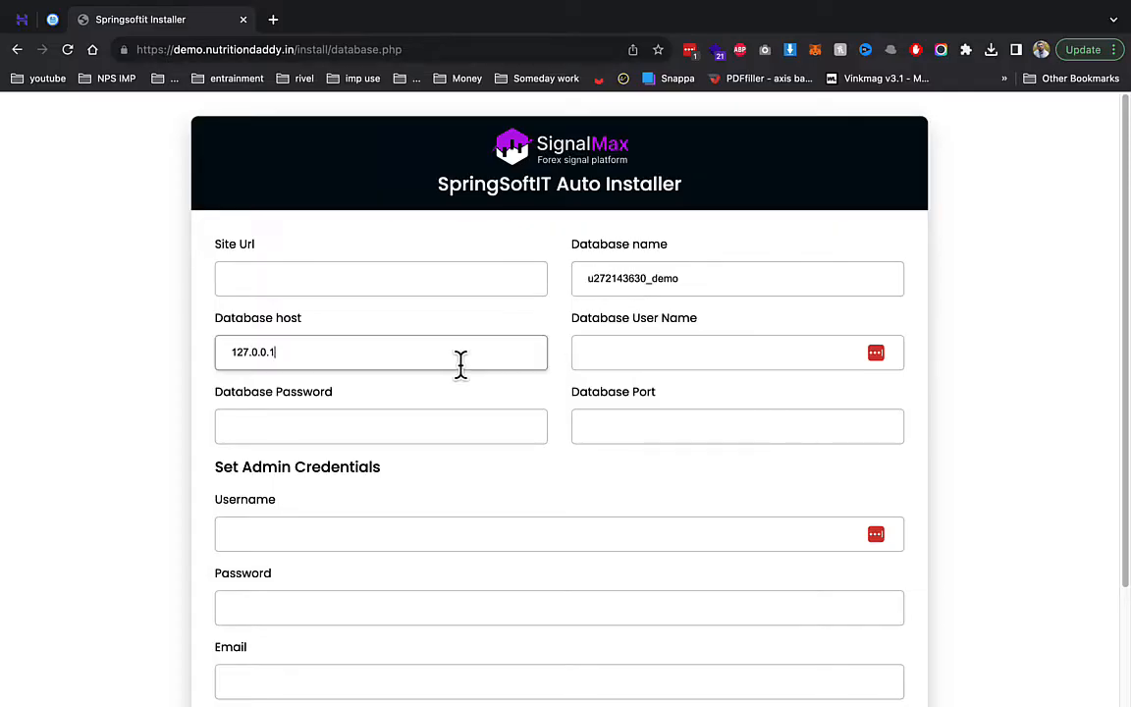
key("super+a")
type("l")
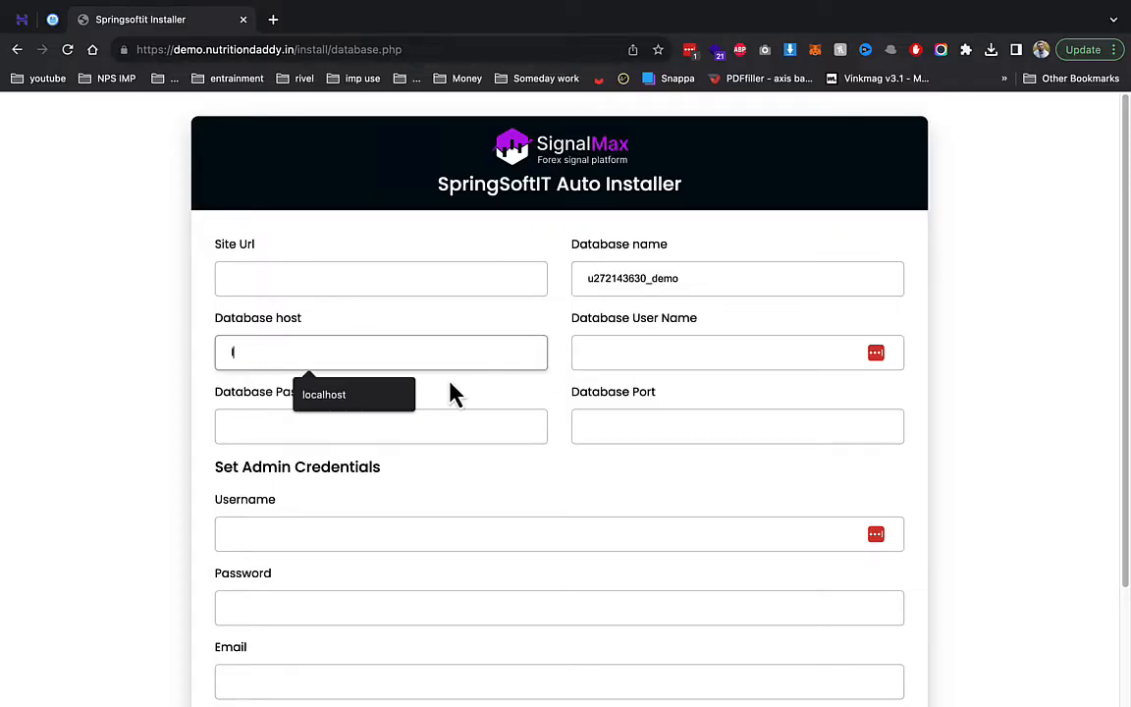
left_click(371, 396)
left_click(765, 347)
type("u272143630_demo")
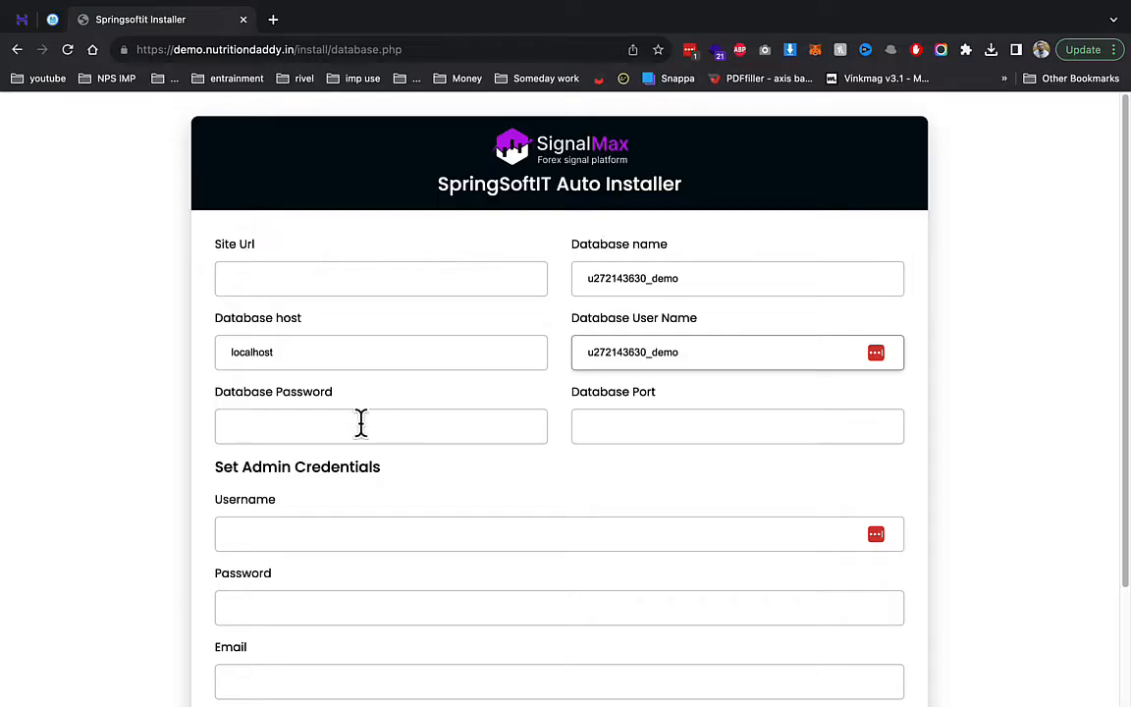
left_click(362, 424)
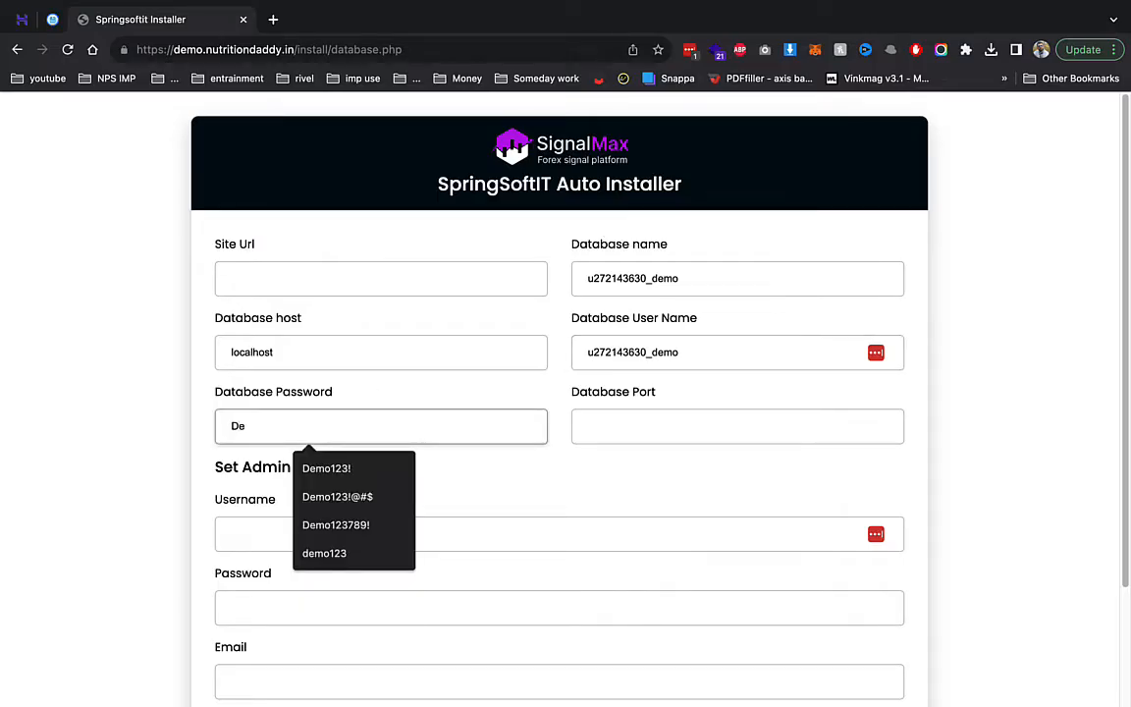
key("Down")
key("Down")
key("Down")
key("Return")
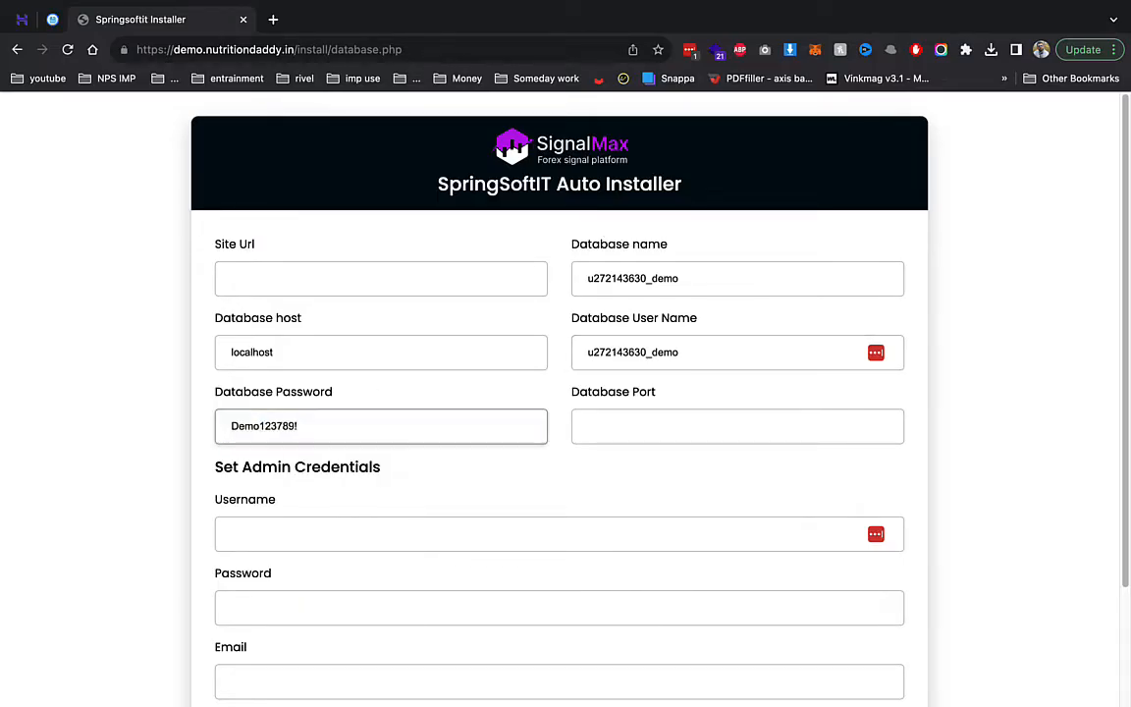
- Paste the site's web address into Site Url and set the database port to 3306
left_click_drag(294, 49, 93, 51)
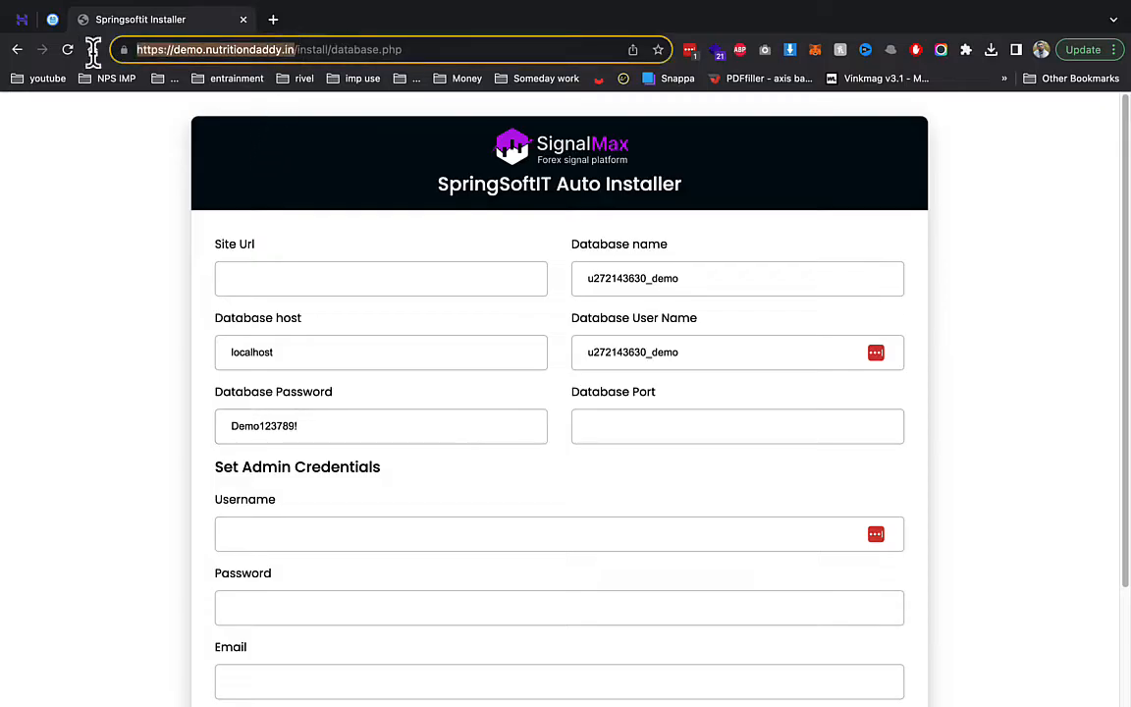
key("ctrl+c")
left_click(280, 277)
key("ctrl+v")
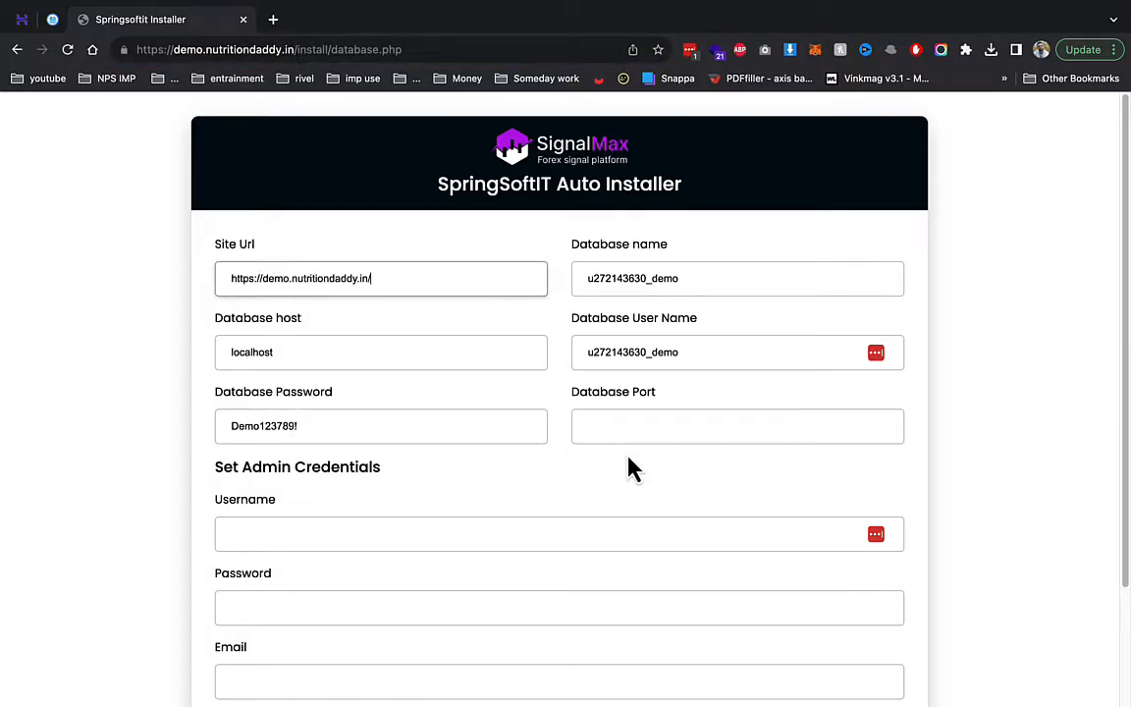
left_click(583, 426)
left_click(688, 469)
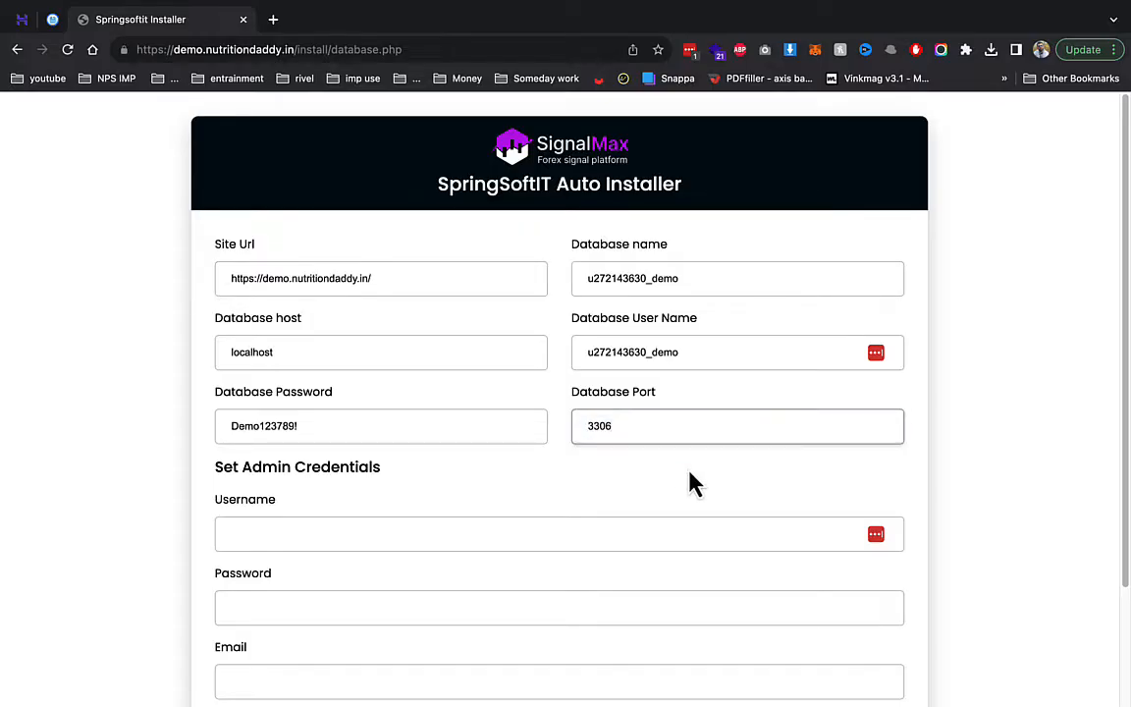
- Enter admin username 'admin', a new admin password and the admin e-mail, then install
key("Tab")
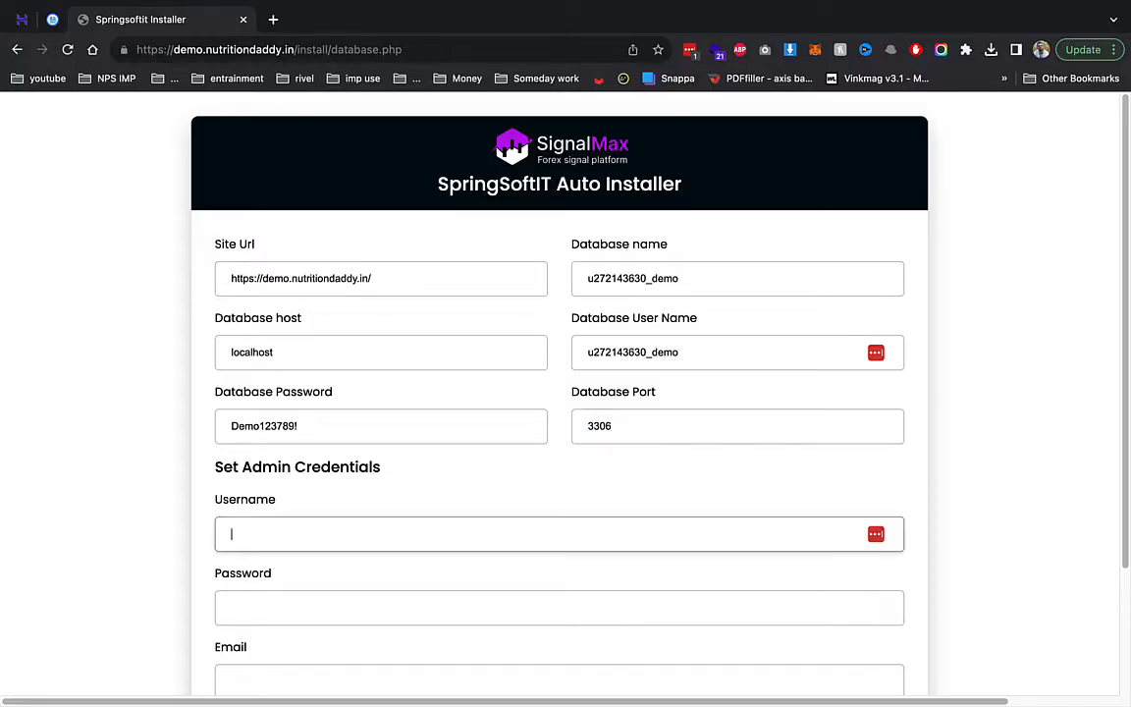
key("Tab")
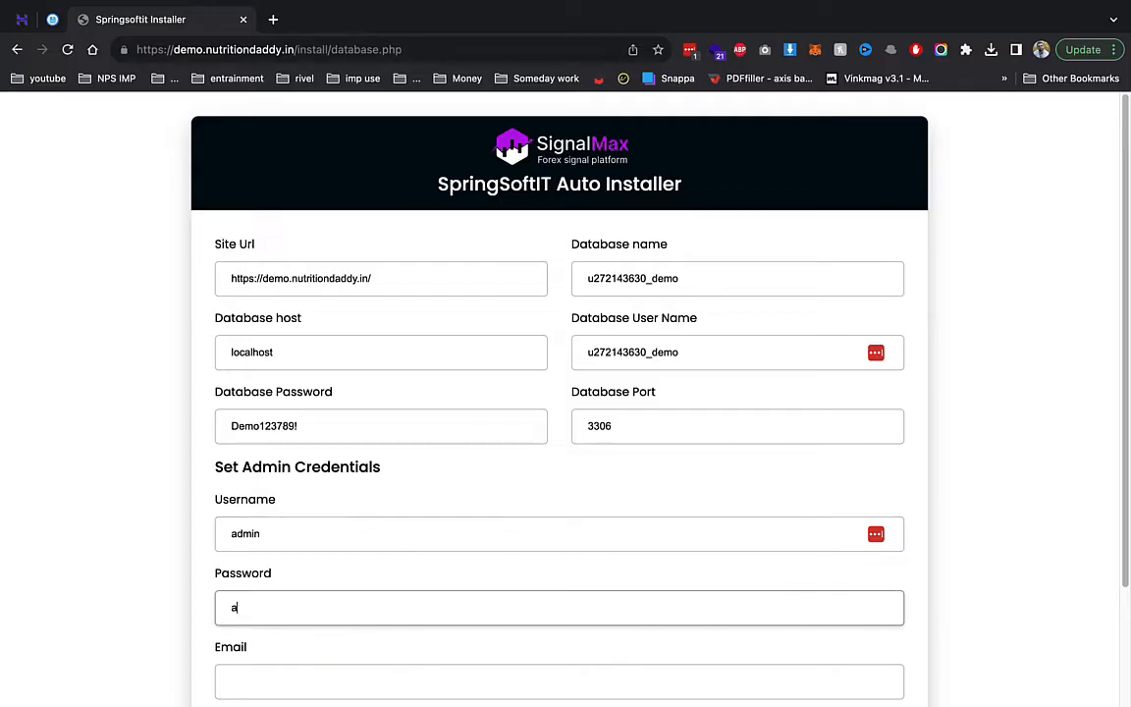
key("ctrl+a")
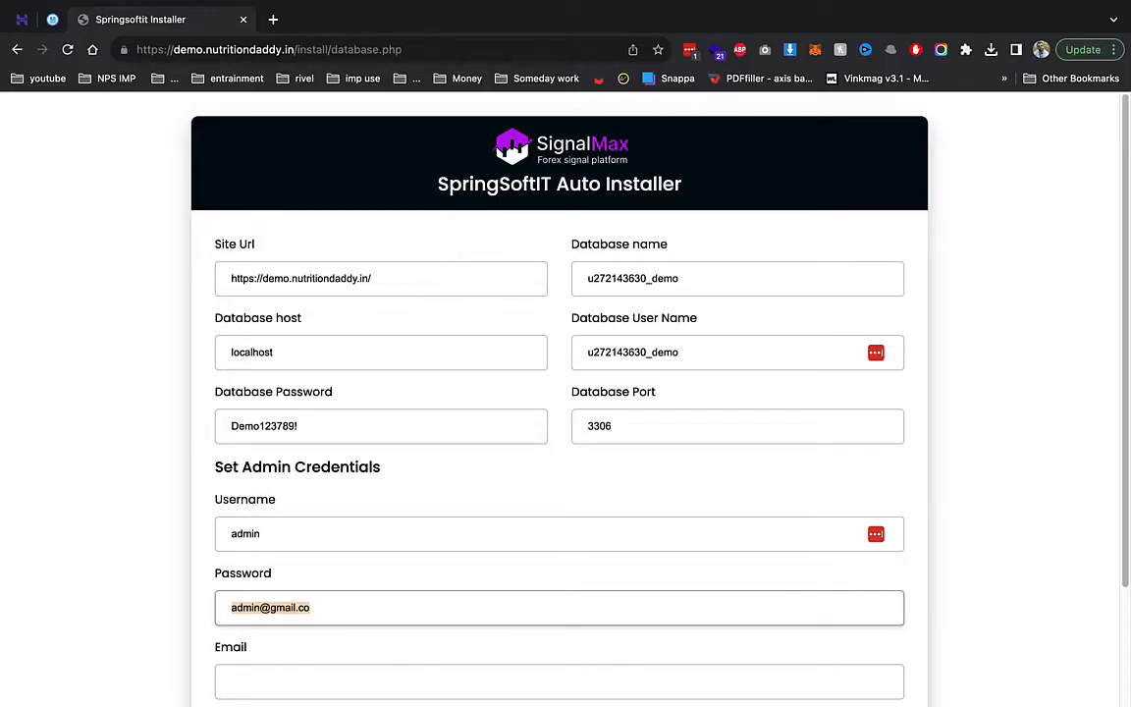
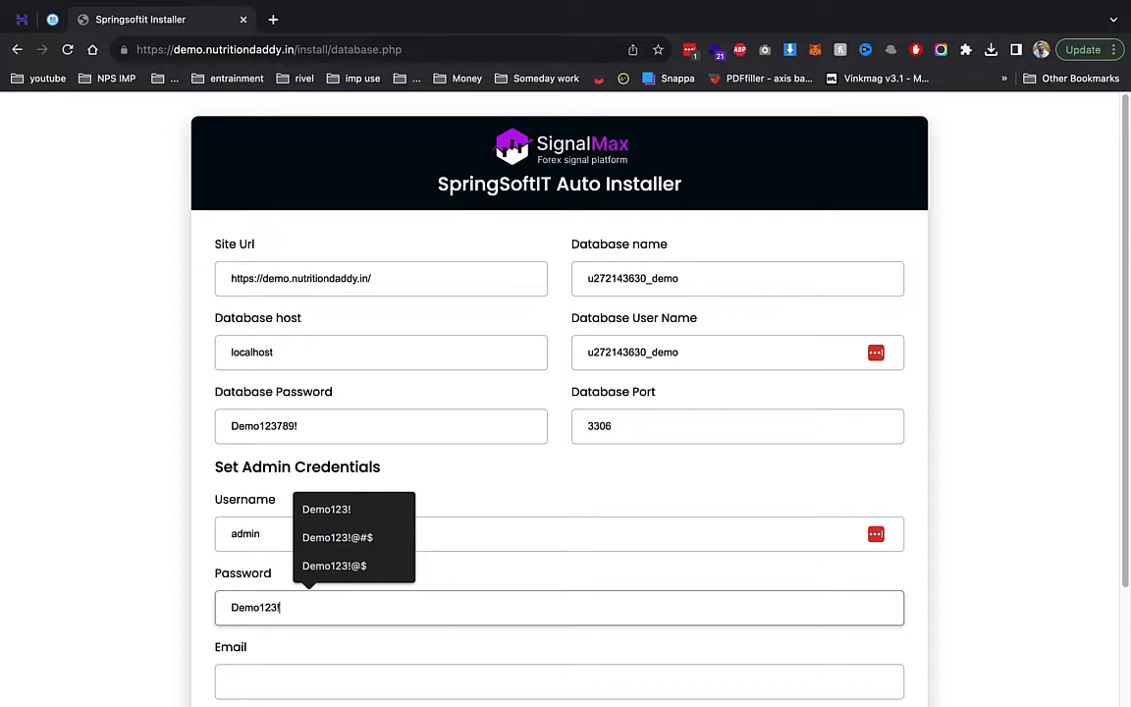
key("Tab")
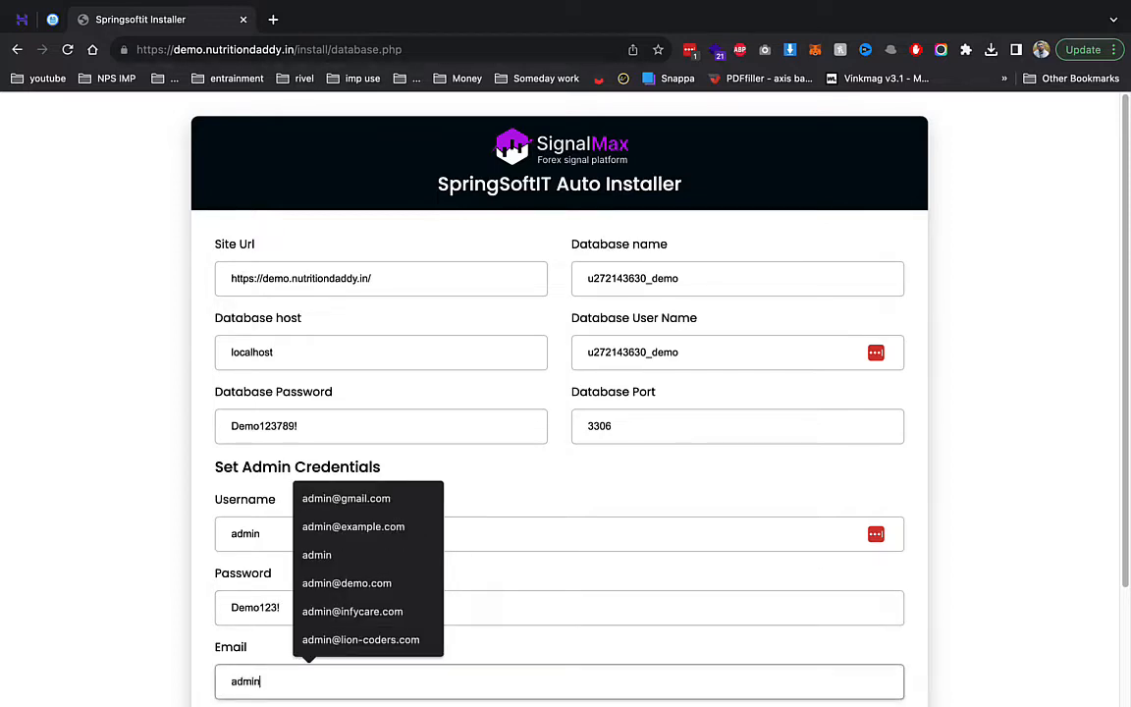
key("Down")
key("Return")
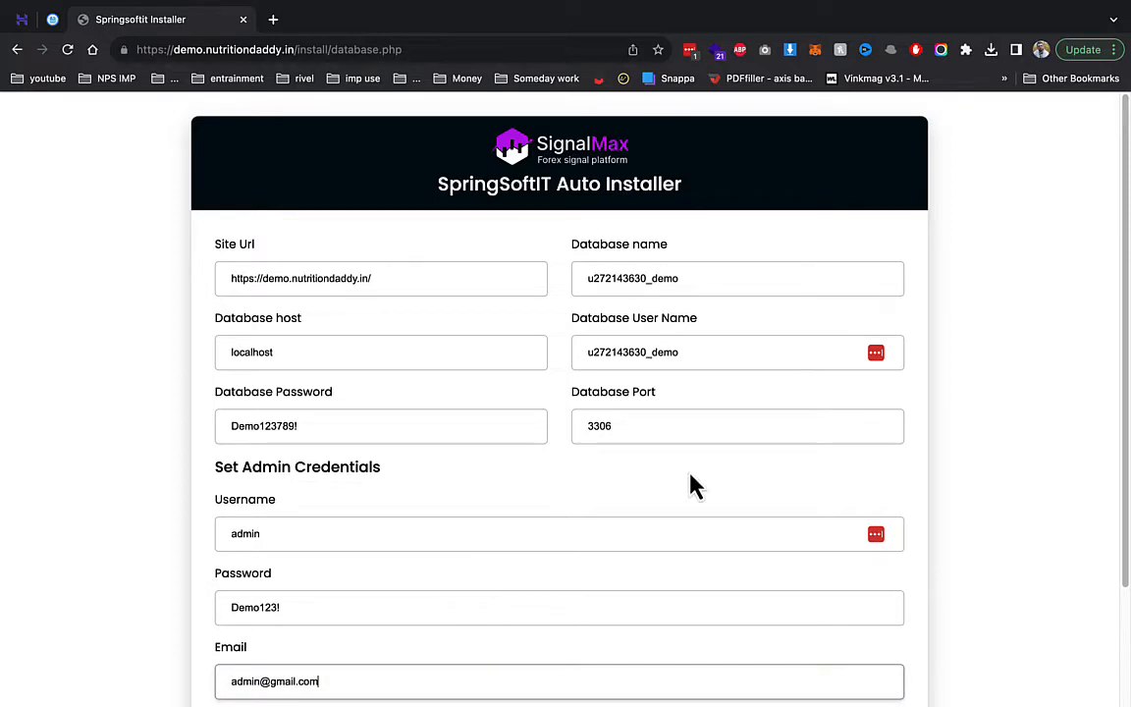
scroll(663, 511, "down", 3)
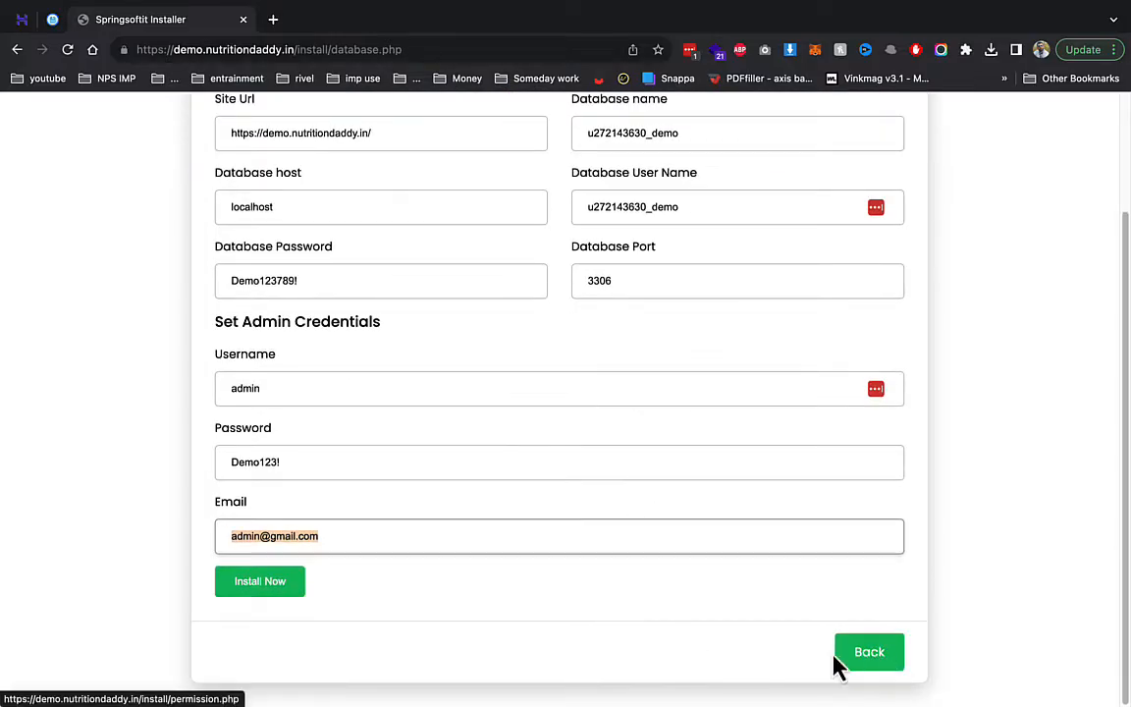
left_click(285, 593)
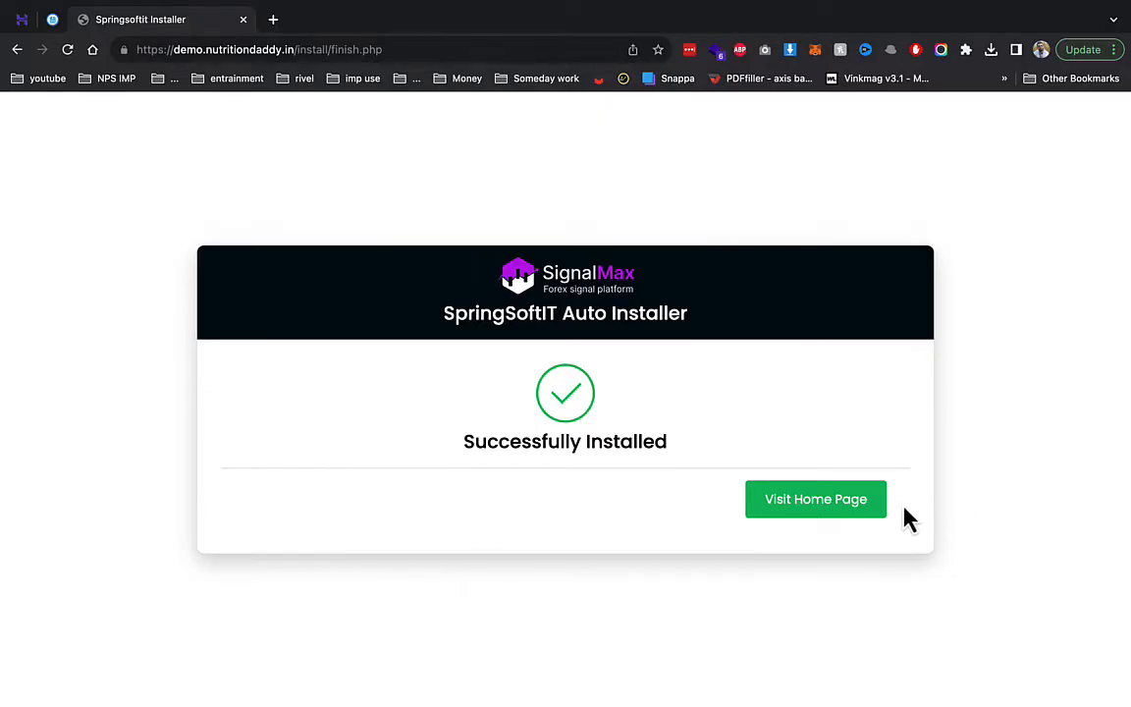
- Open the freshly installed SignalMax site's home page from the success screen
left_click(839, 506)
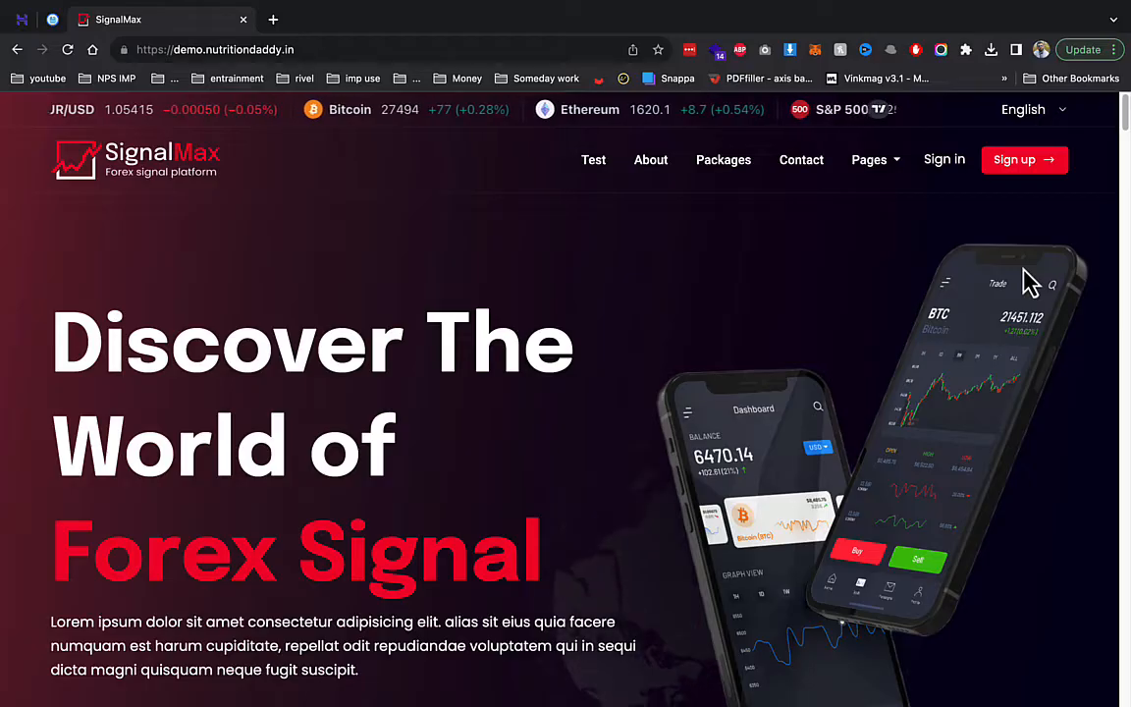
- Browse the home page down to the plan cards, then go to the /packages page
scroll(972, 277, "down", 1)
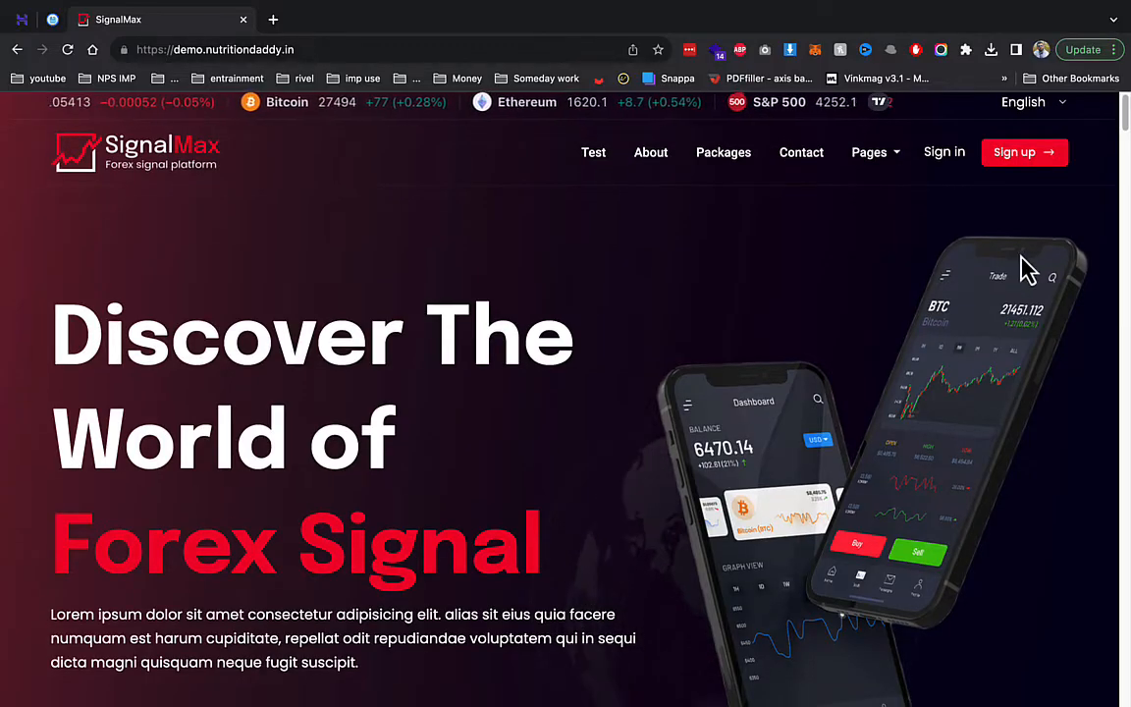
scroll(981, 283, "down", 15)
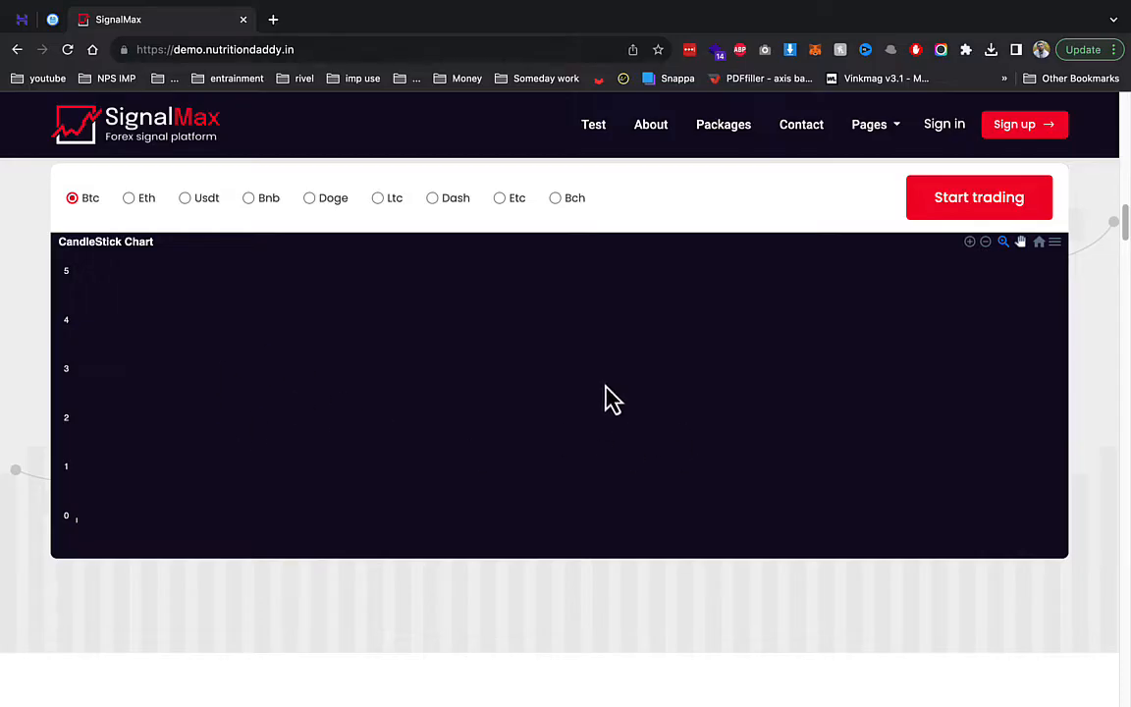
scroll(697, 424, "down", 10)
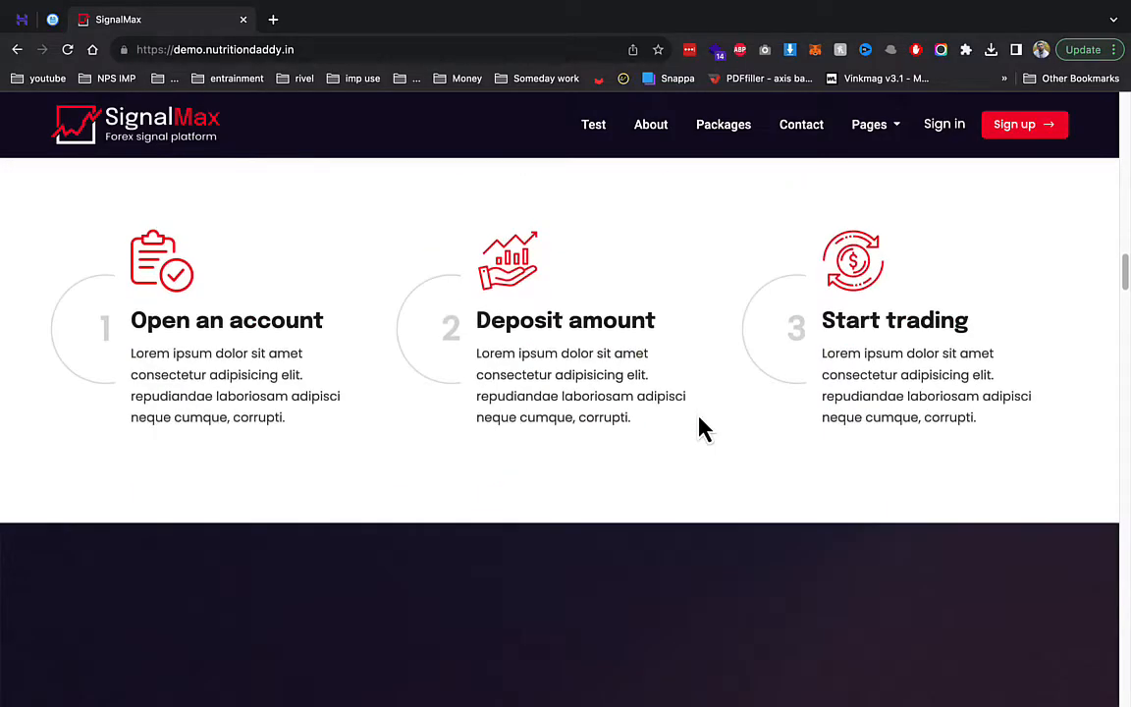
left_click_drag(129, 346, 286, 418)
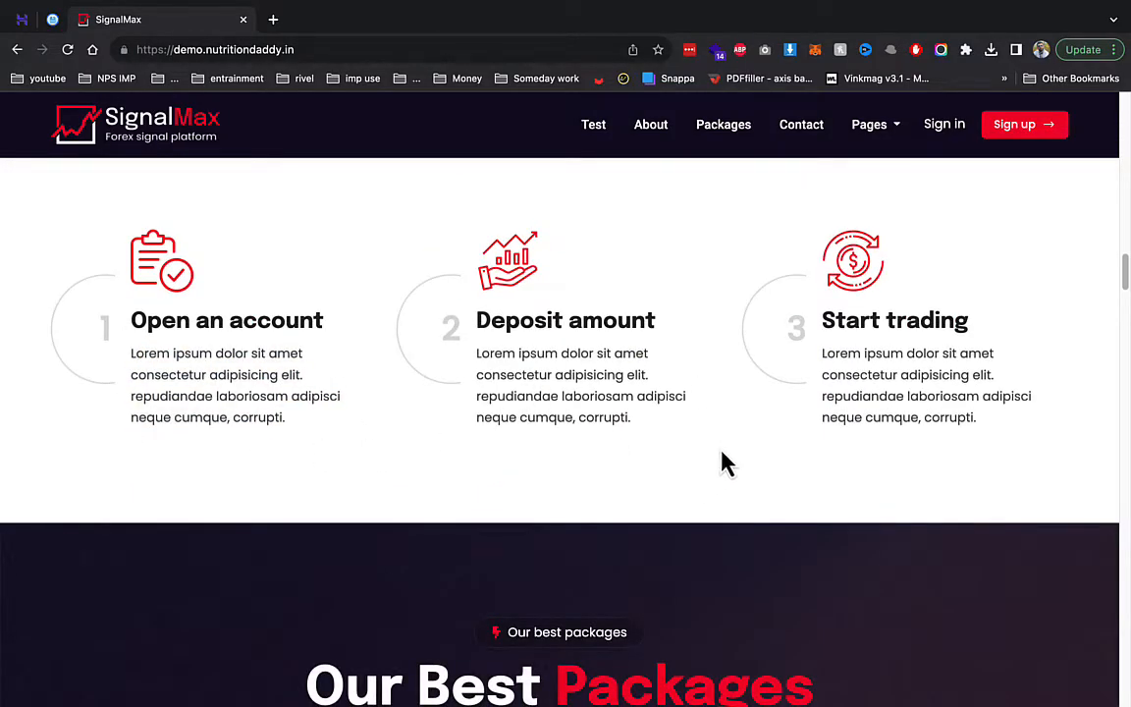
left_click_drag(722, 461, 972, 457)
scroll(625, 481, "down", 3)
scroll(390, 480, "down", 4)
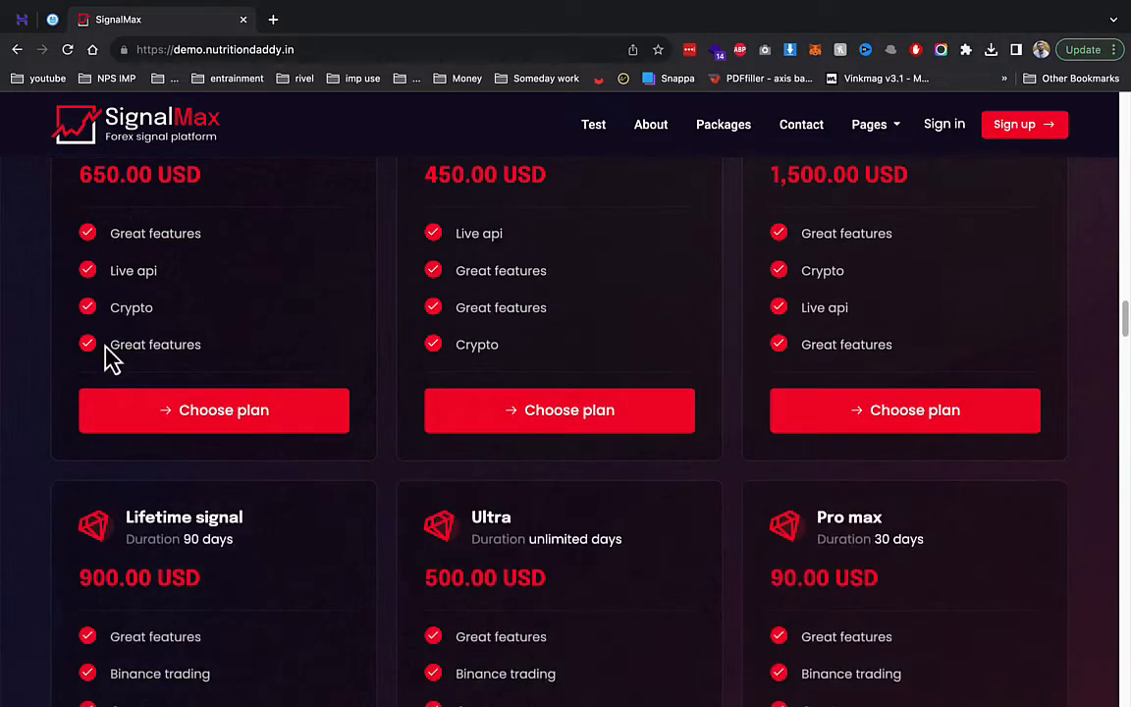
scroll(589, 265, "down", 5)
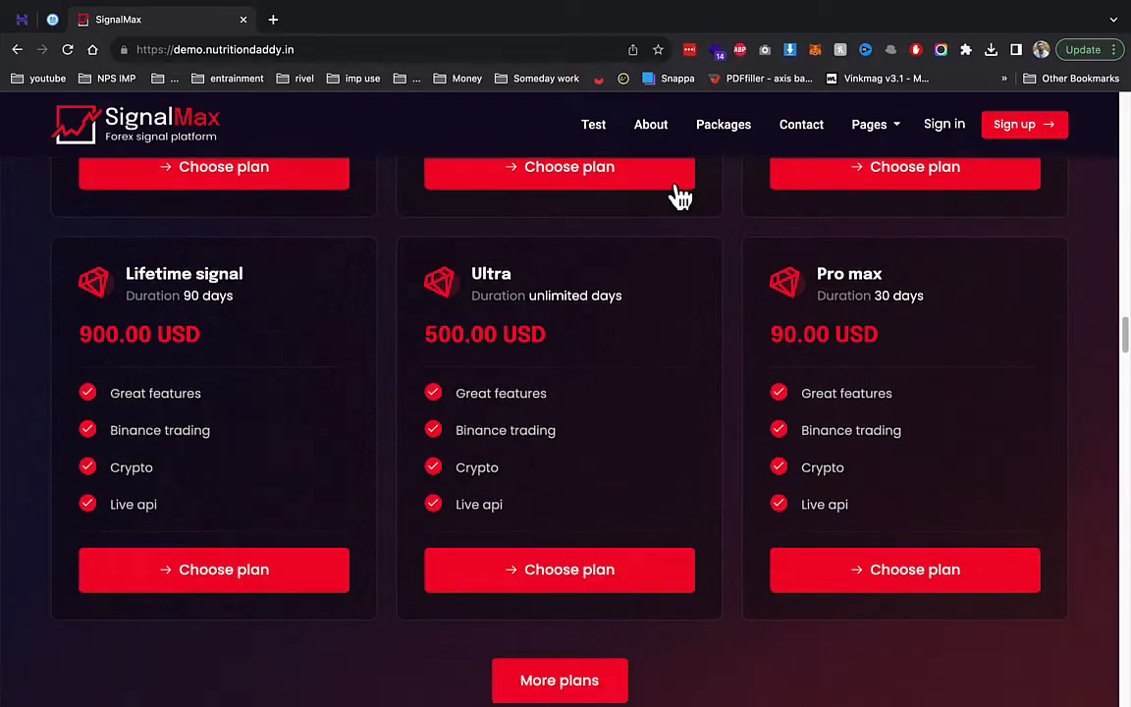
left_click(695, 129)
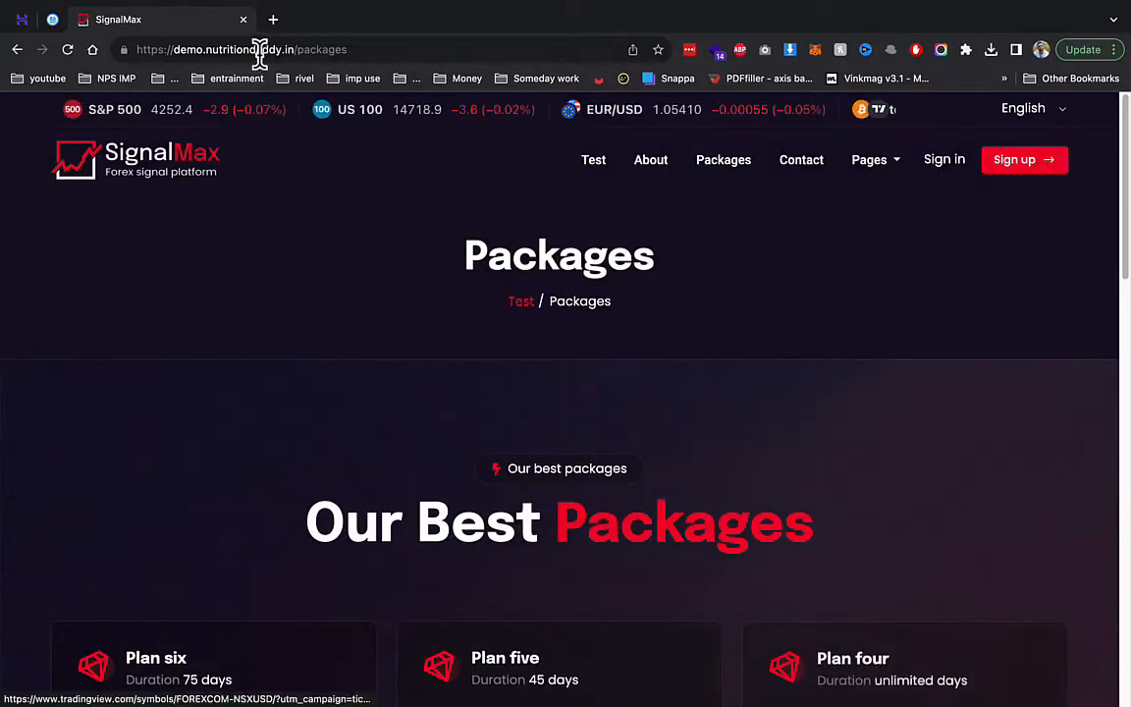
left_click_drag(296, 49, 510, 79)
- Go to /admin and log in with the admin e-mail and password
type("admin")
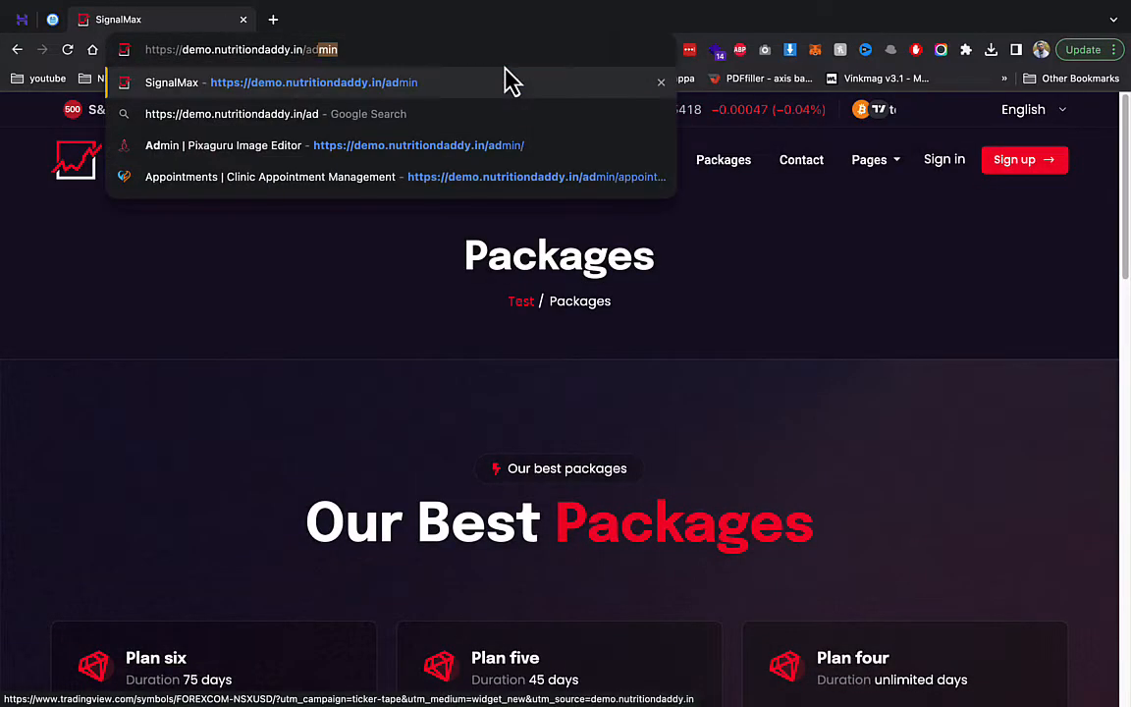
key("Return")
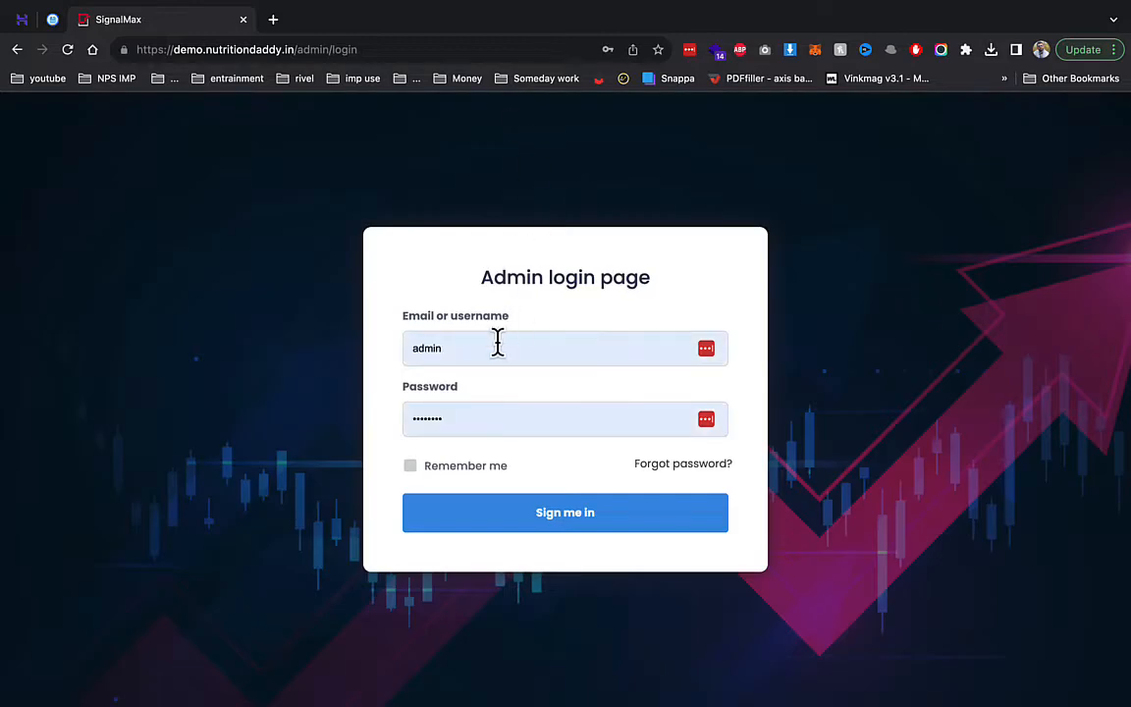
double_click(497, 340)
type("admin@gmail.com")
key("Tab")
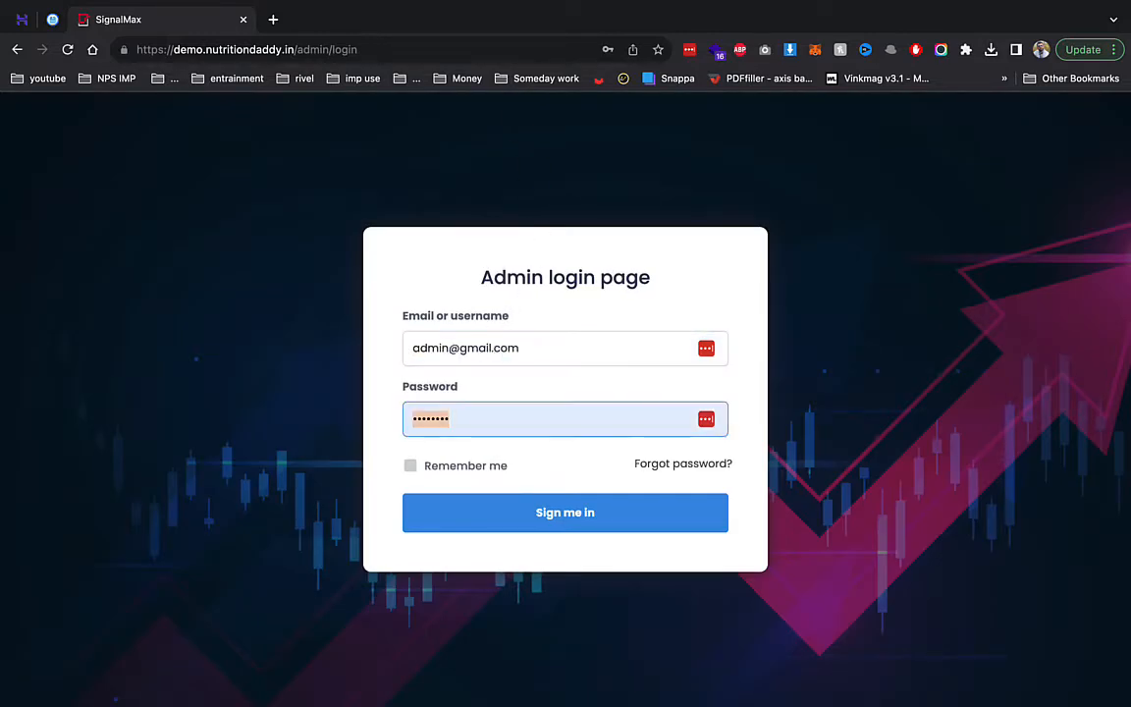
type("1")
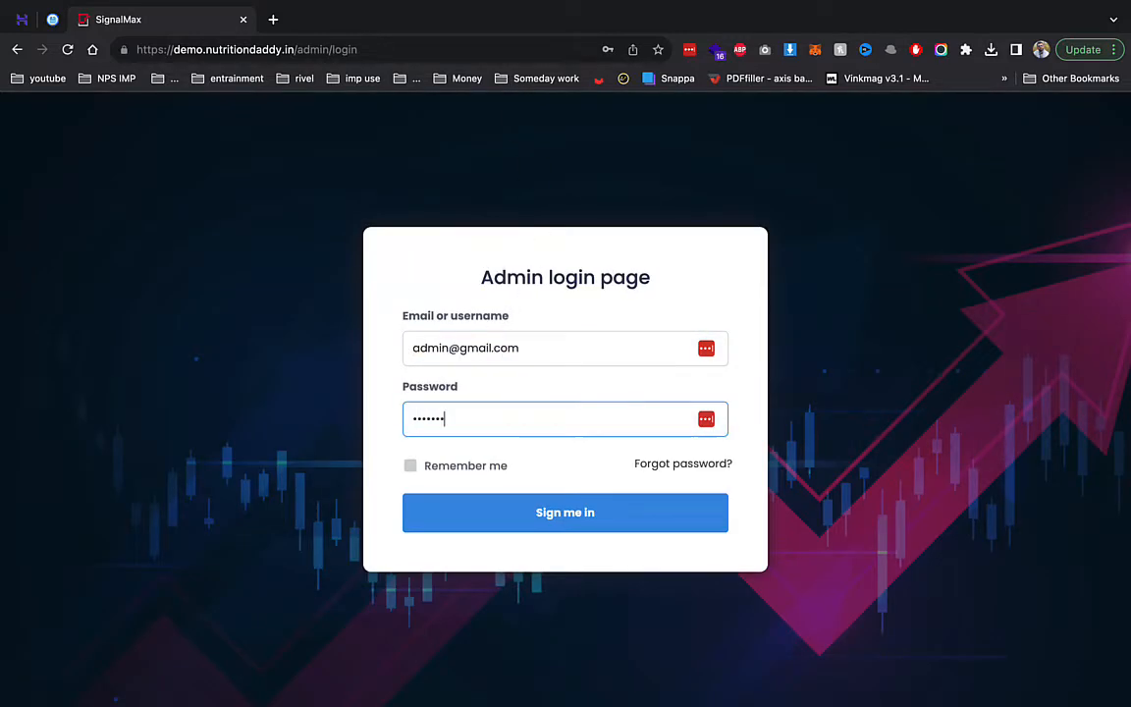
key("Return")
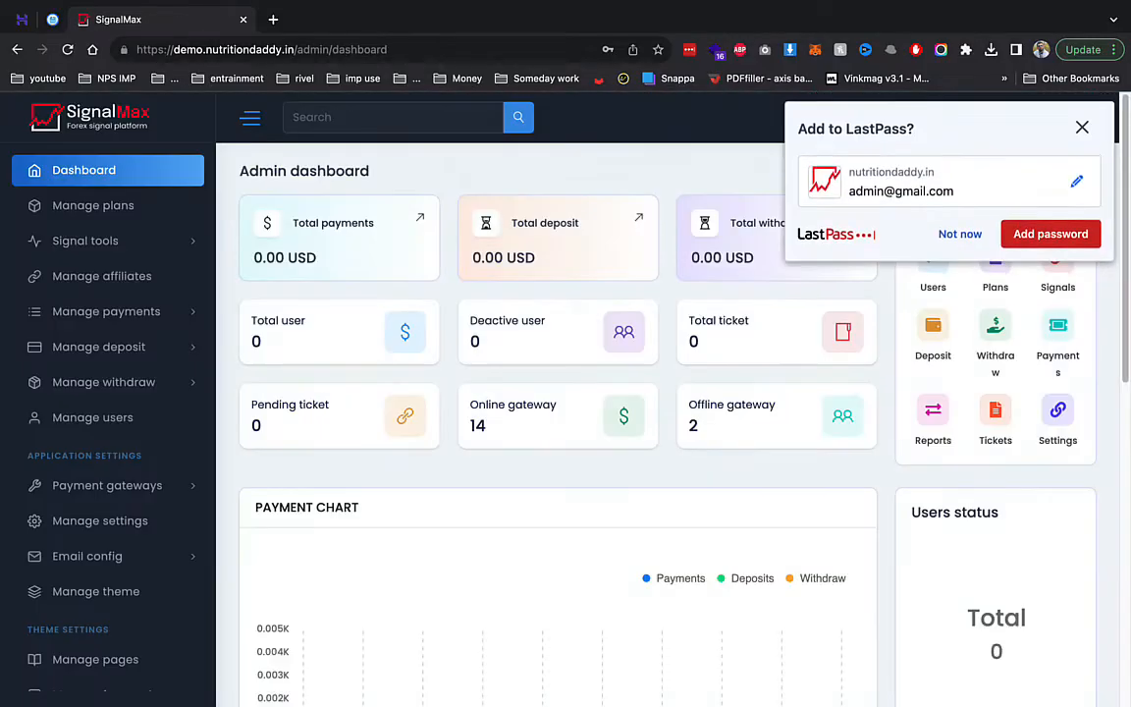
- Dismiss the save-password prompt, open the frontend in a new tab, and open Manage plans
left_click(948, 236)
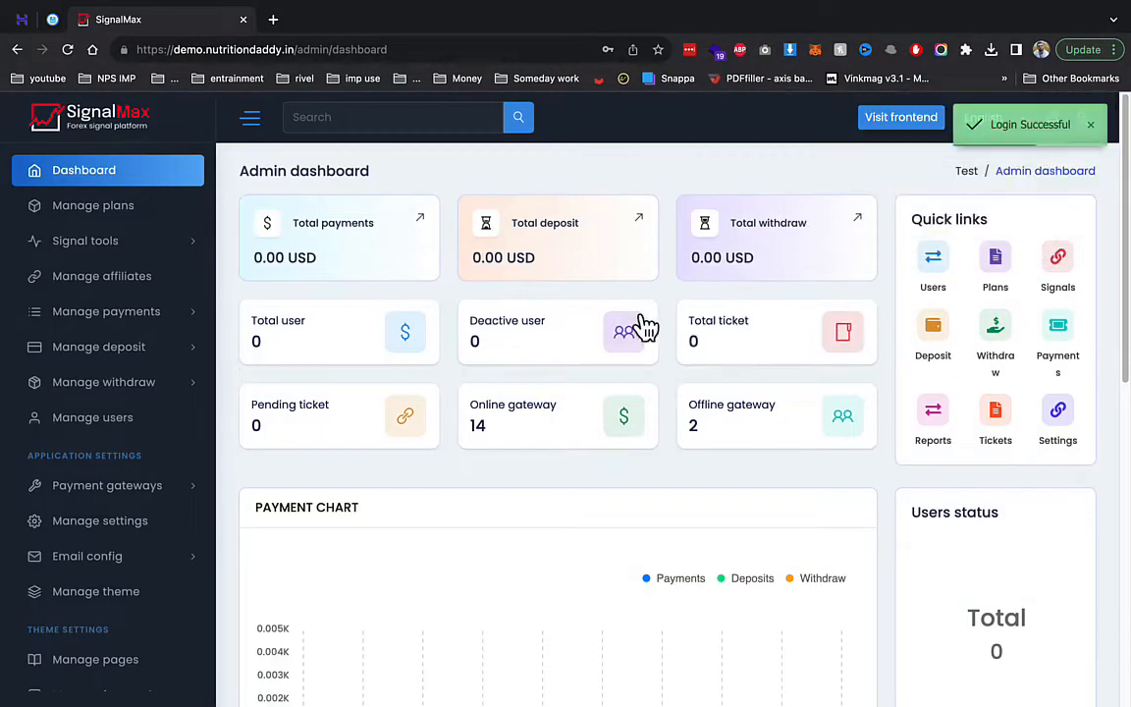
left_click(898, 119)
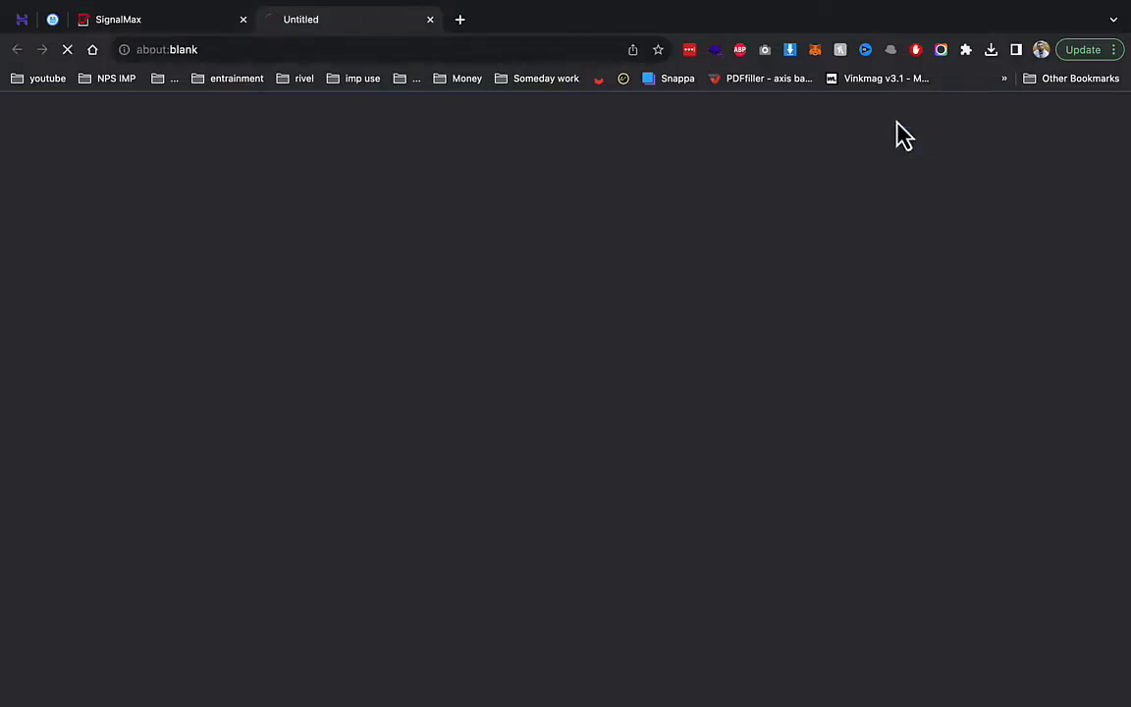
left_click(197, 28)
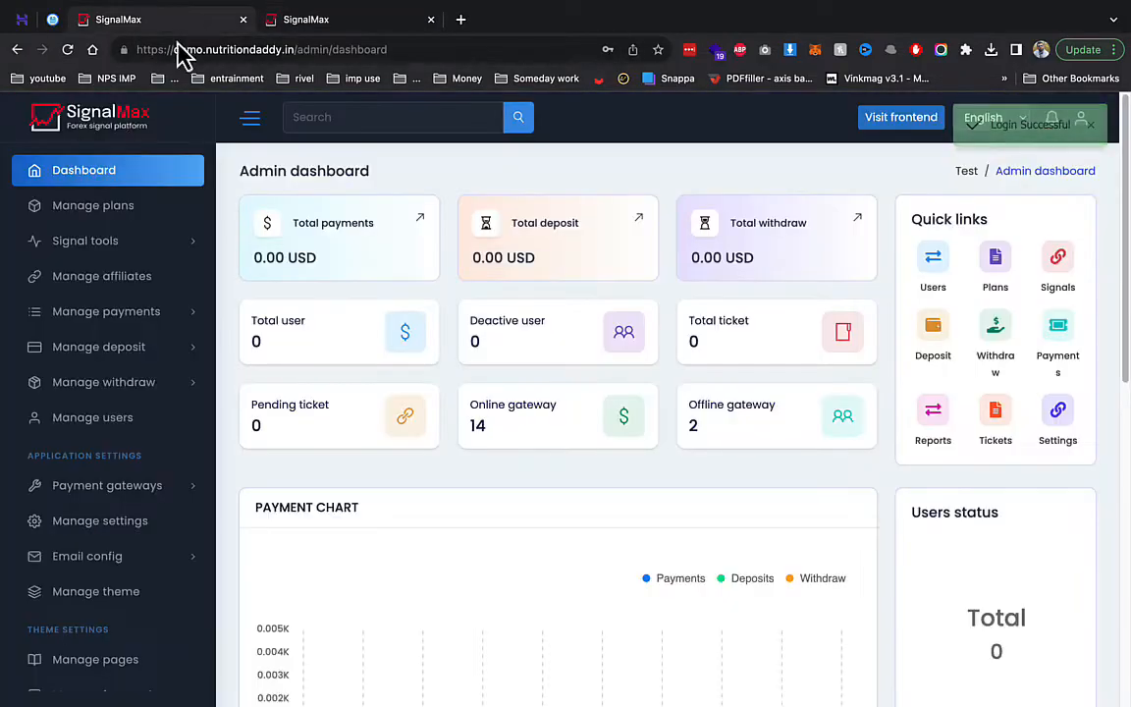
left_click(93, 208)
- View the public Packages page in the frontend tab, then return to the admin plans list
left_click(305, 22)
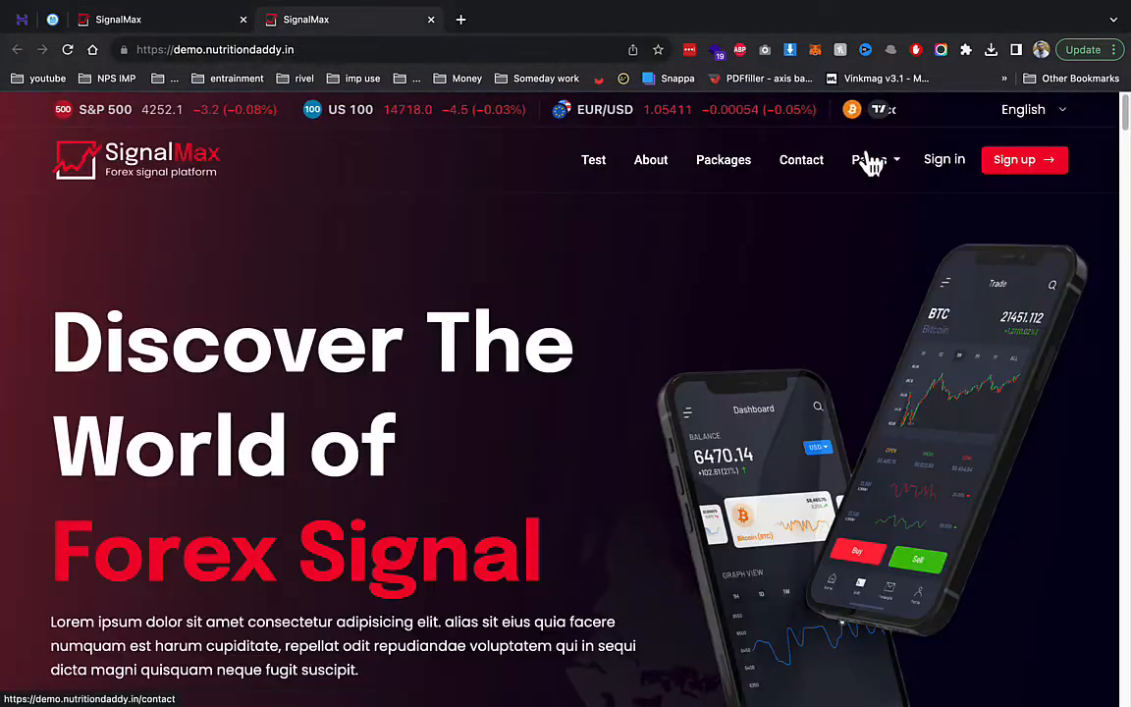
left_click(736, 165)
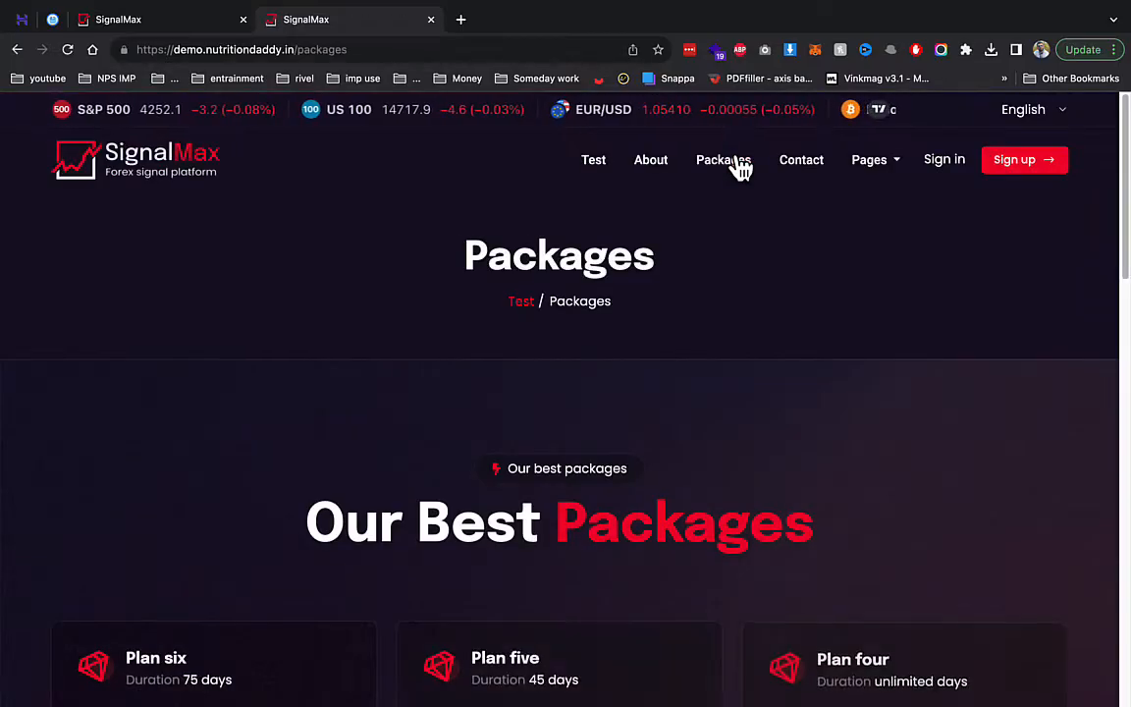
scroll(763, 429, "down", 3)
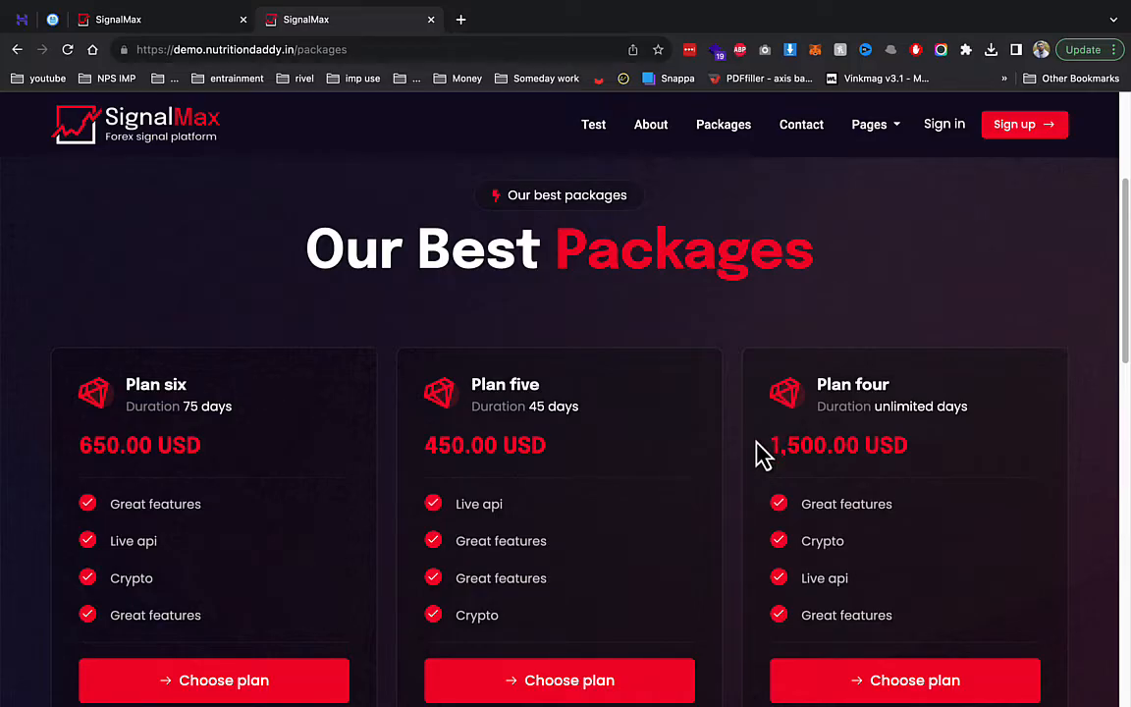
left_click(148, 20)
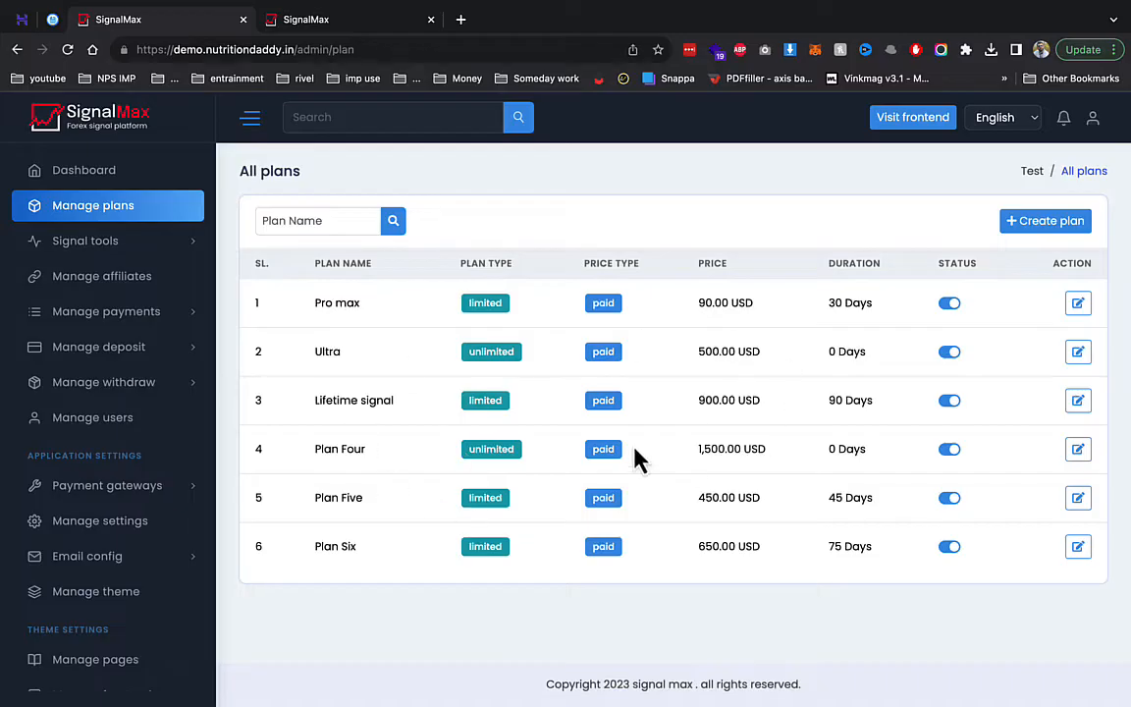
- Start a new plan named silver, type Unlimited, with every notification channel switched on
left_click(1048, 226)
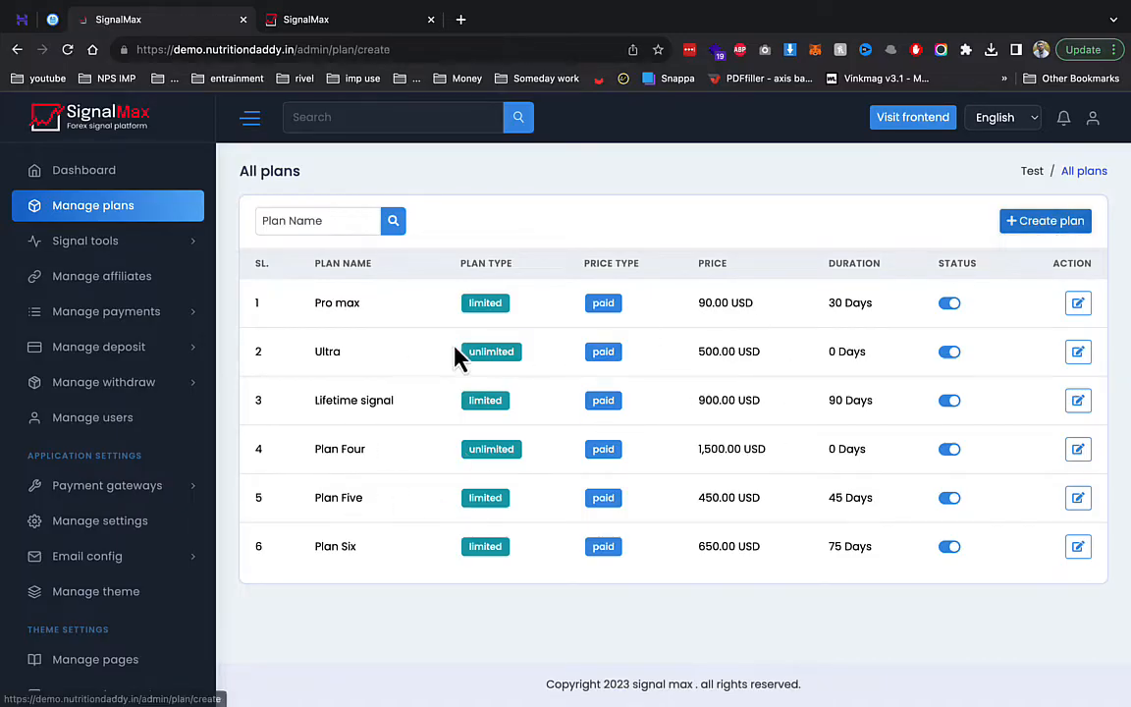
left_click(336, 298)
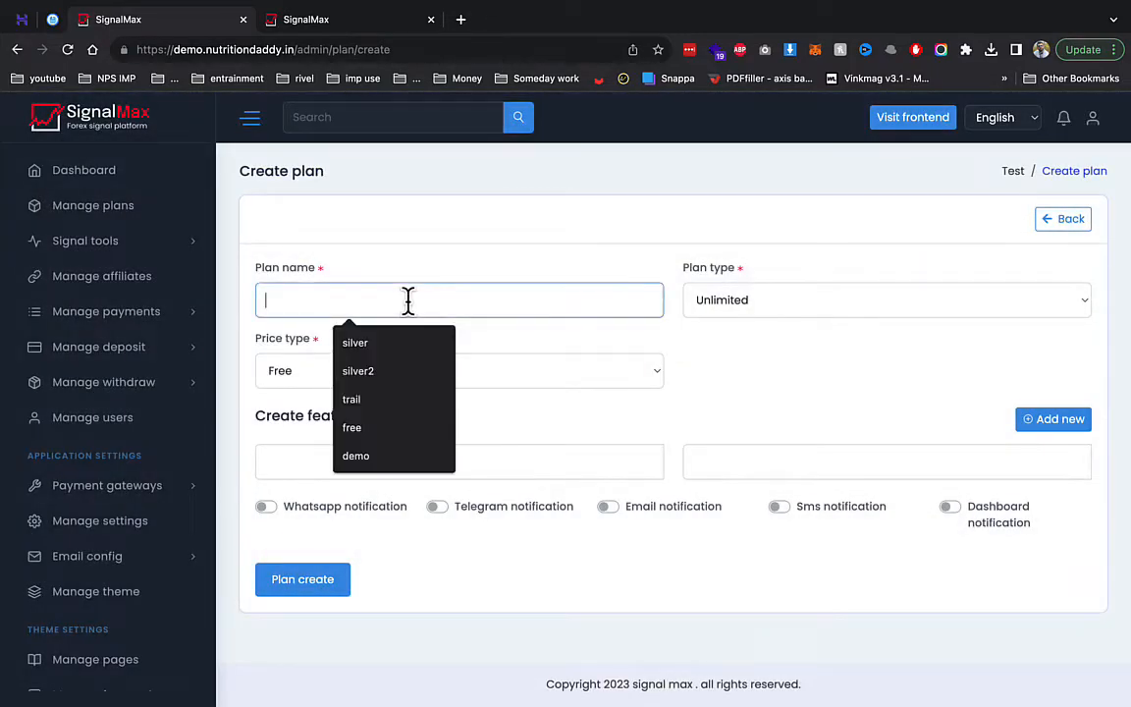
type("si")
key("Down")
key("Return")
key("Tab")
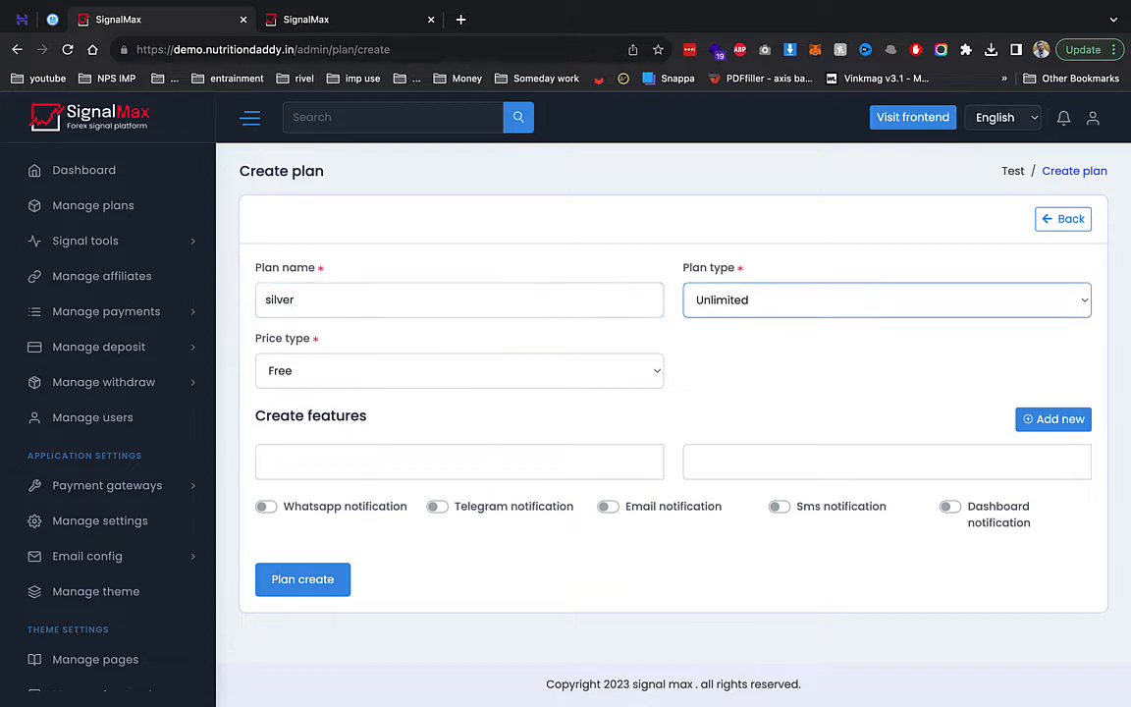
left_click(754, 312)
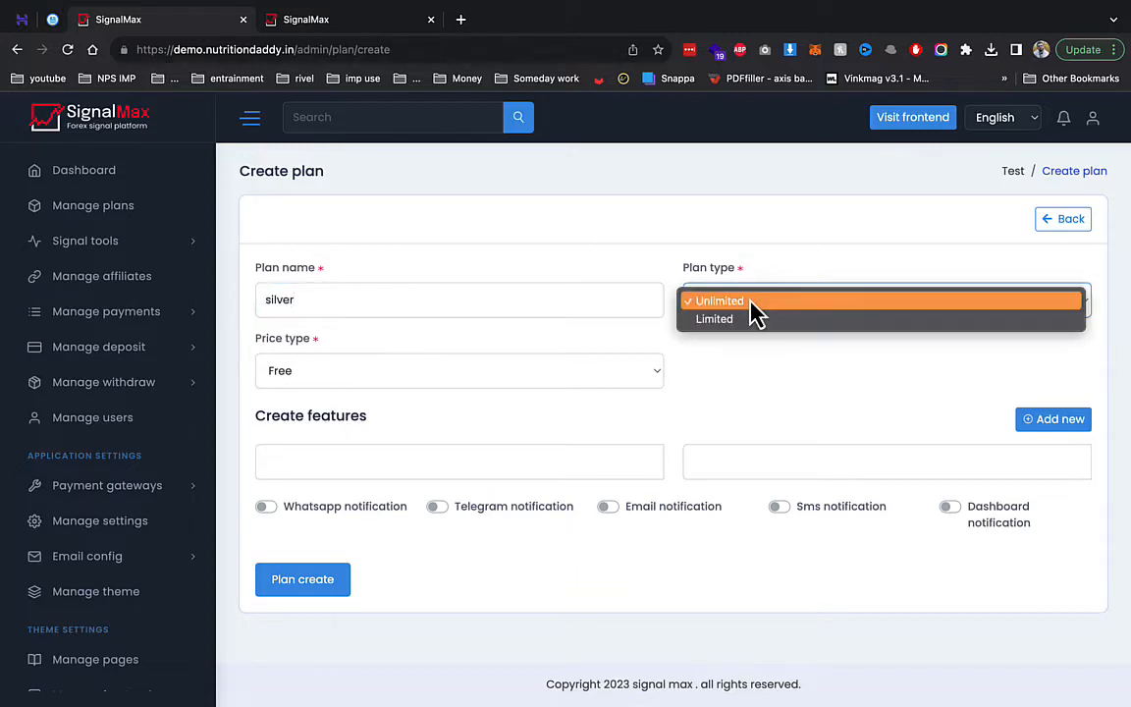
left_click(497, 379)
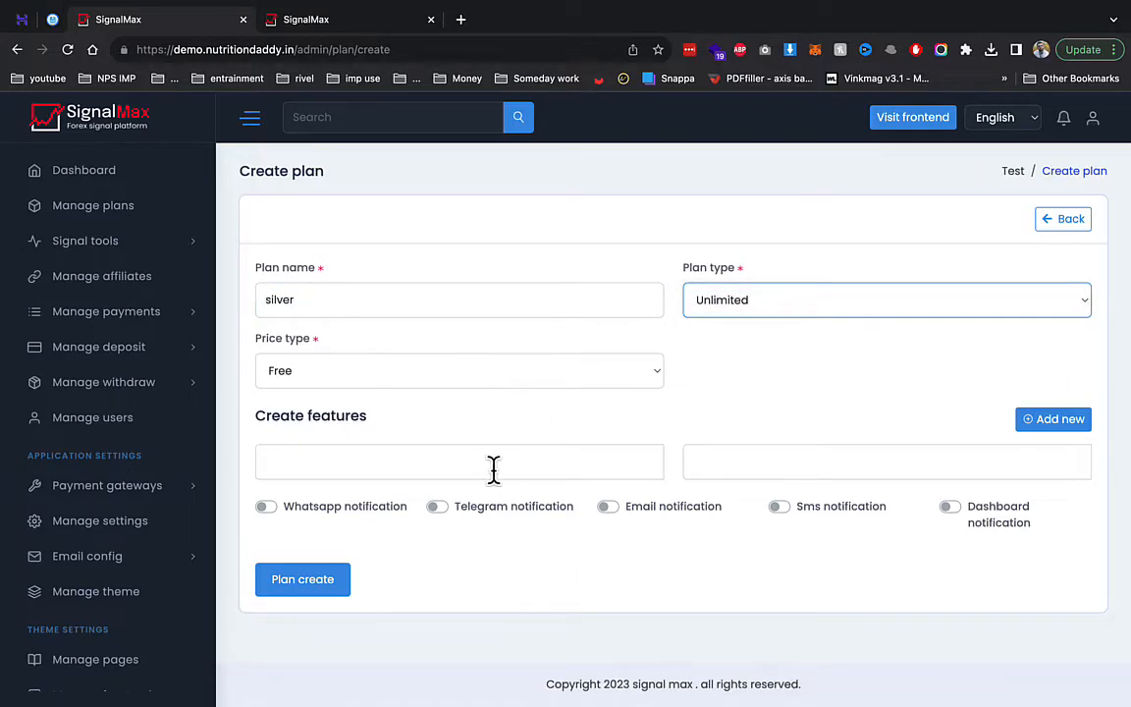
left_click(372, 514)
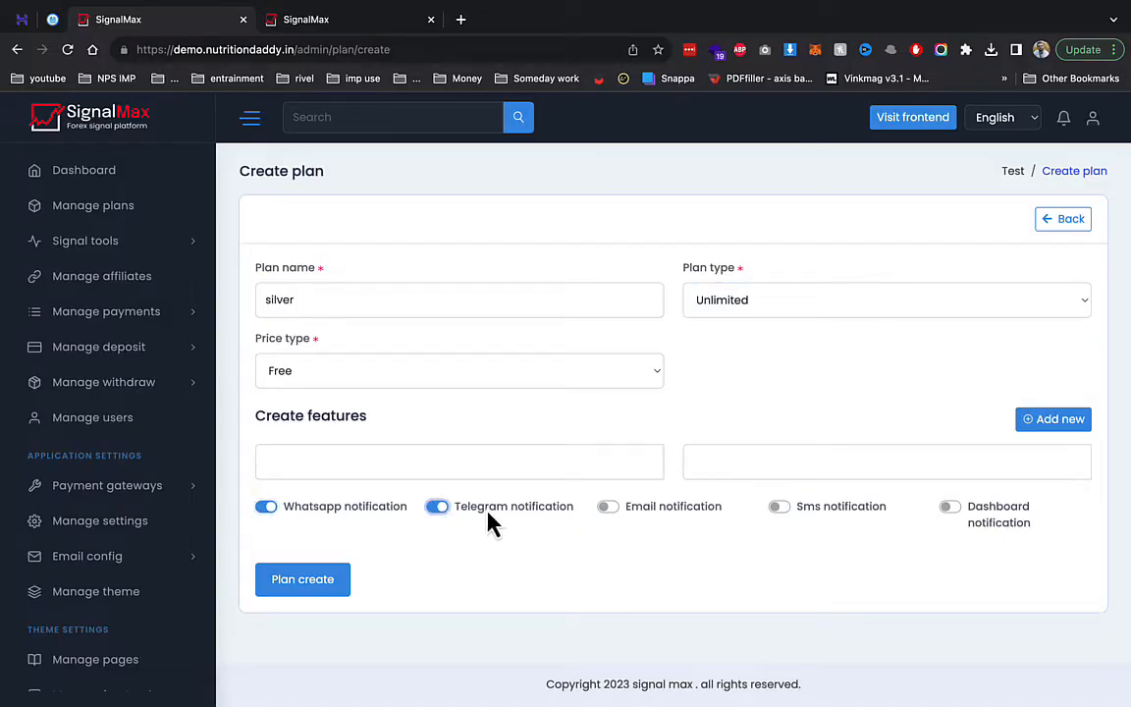
left_click(787, 525)
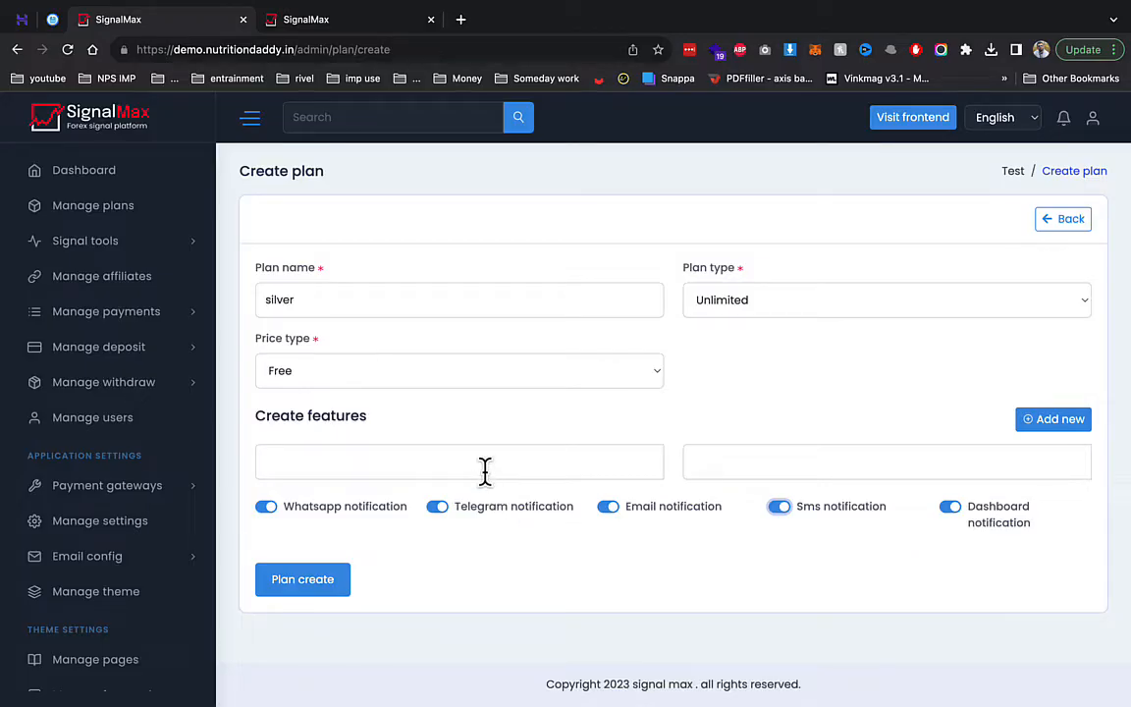
- Copy 'Live api' from the public packages page into the first feature field
left_click(327, 20)
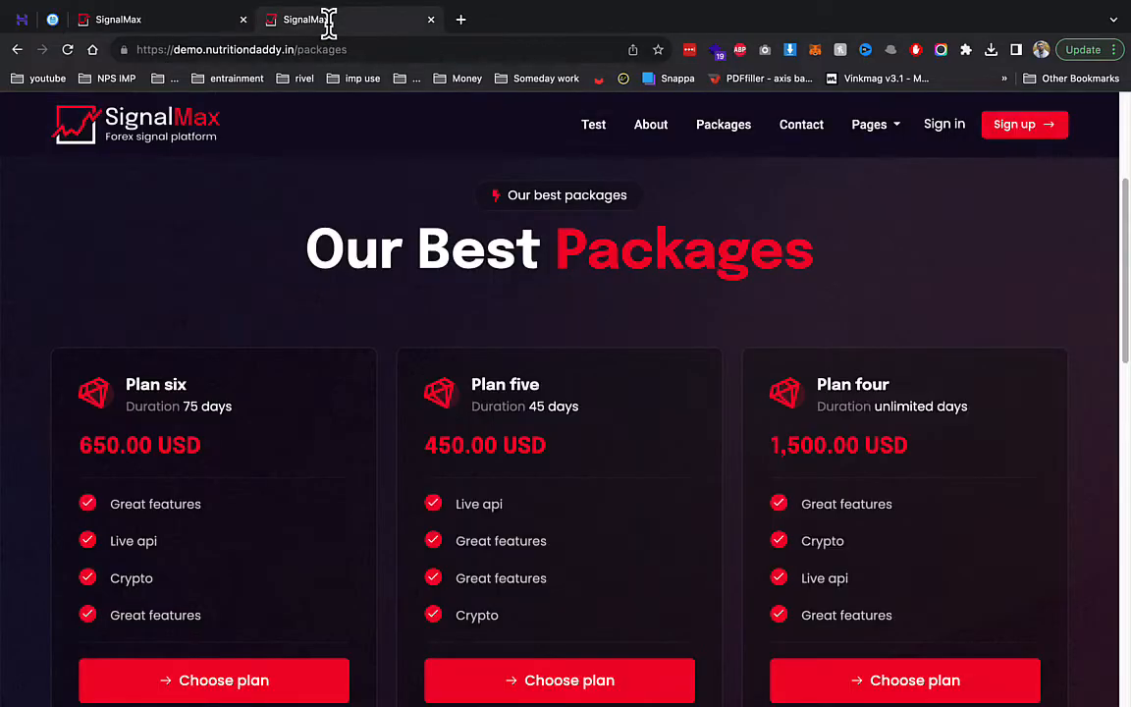
left_click_drag(506, 509, 455, 509)
key("super+c")
left_click(118, 20)
left_click(439, 461)
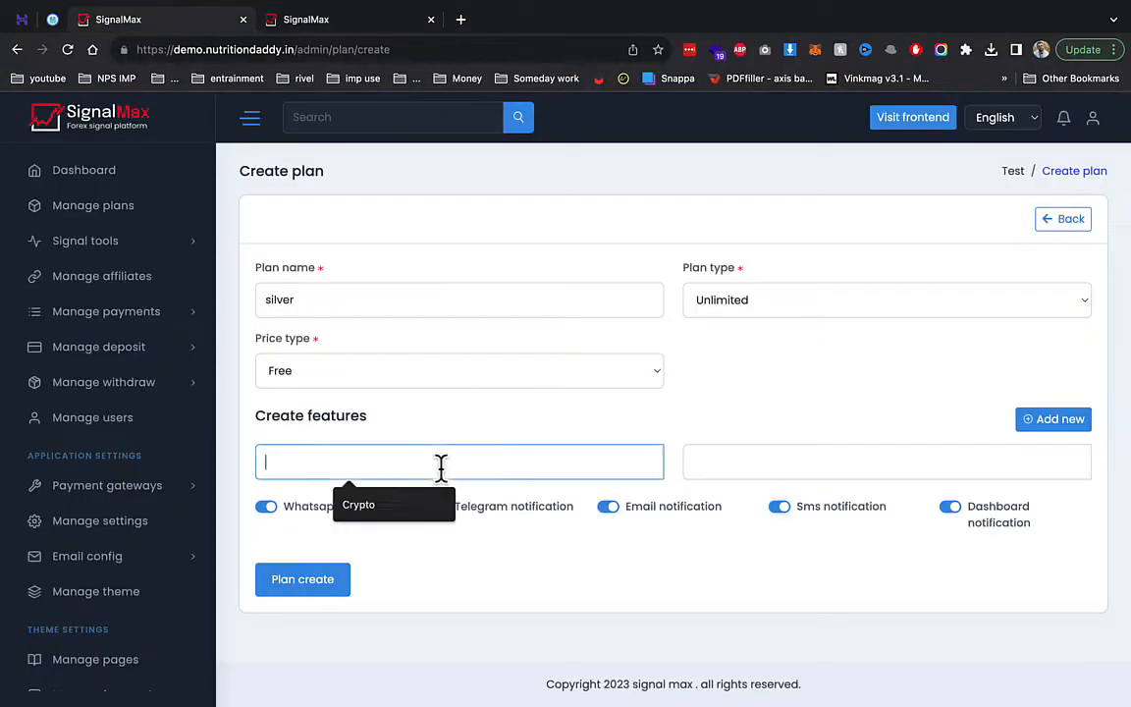
key("super+v")
- Copy 'Crypto' into the second feature field and save the silver plan
left_click(334, 19)
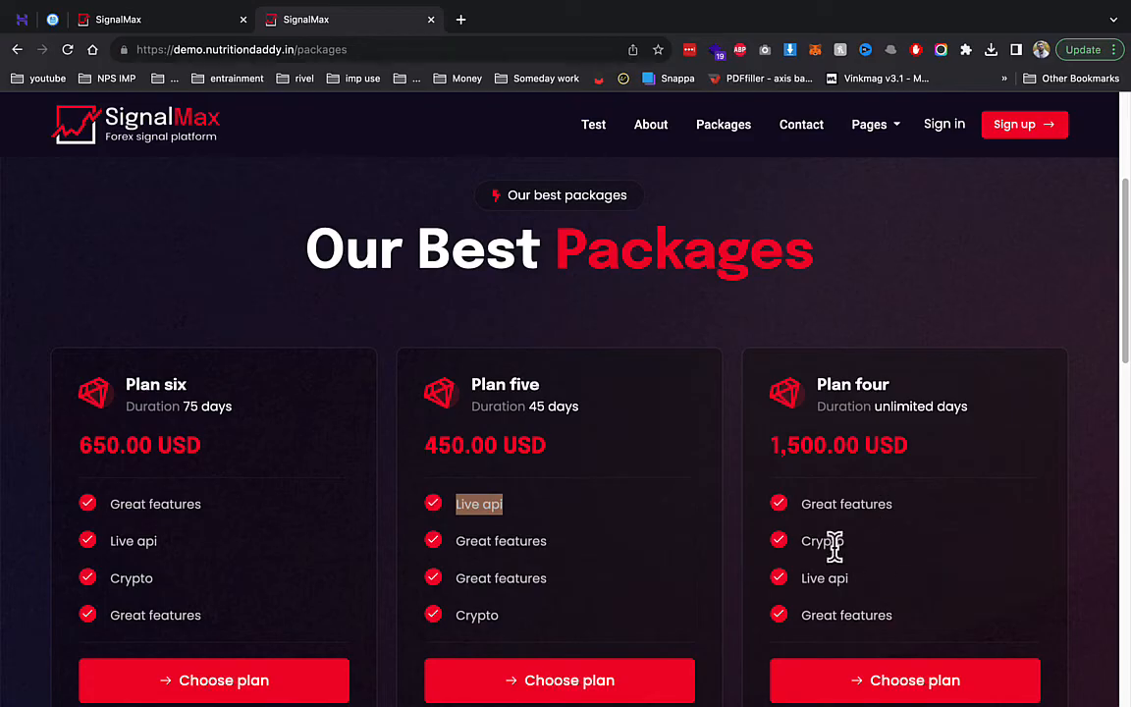
double_click(833, 543)
key("super+c")
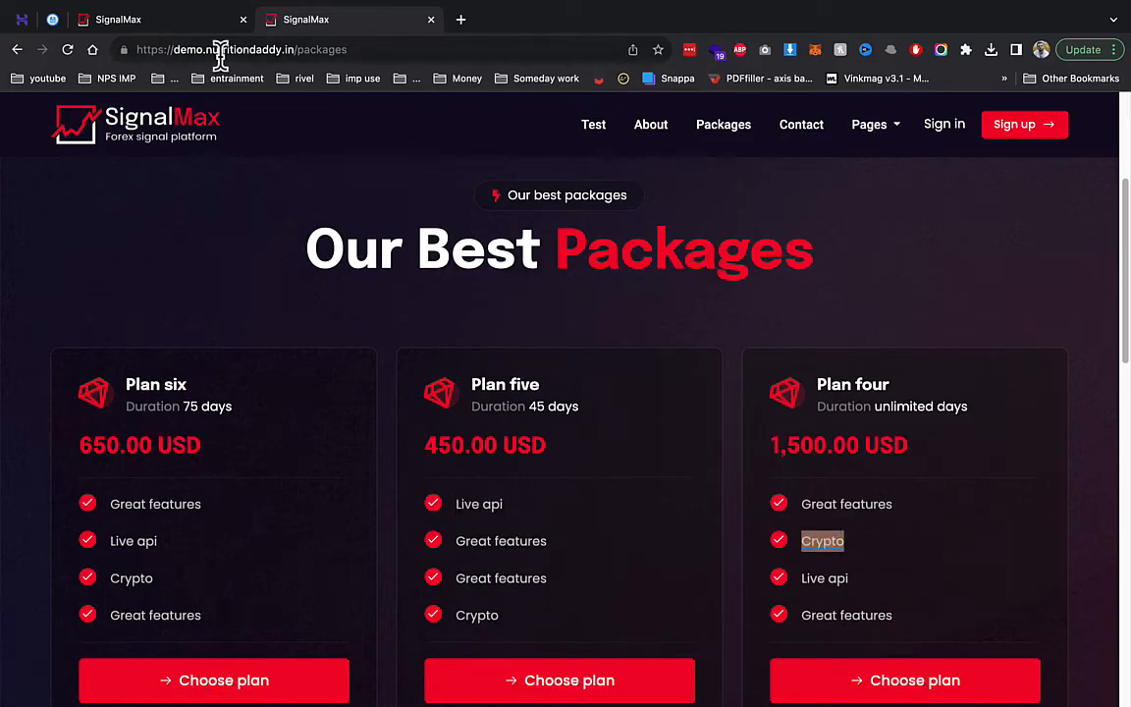
left_click(118, 20)
left_click(871, 459)
key("super+v")
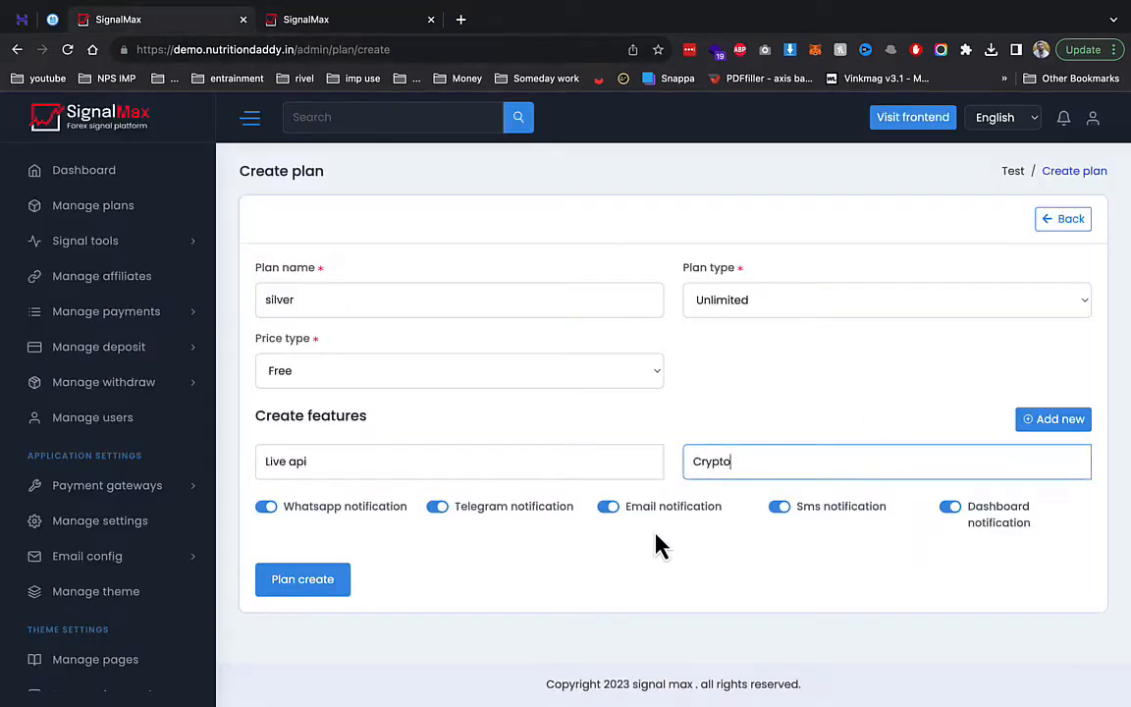
left_click(324, 586)
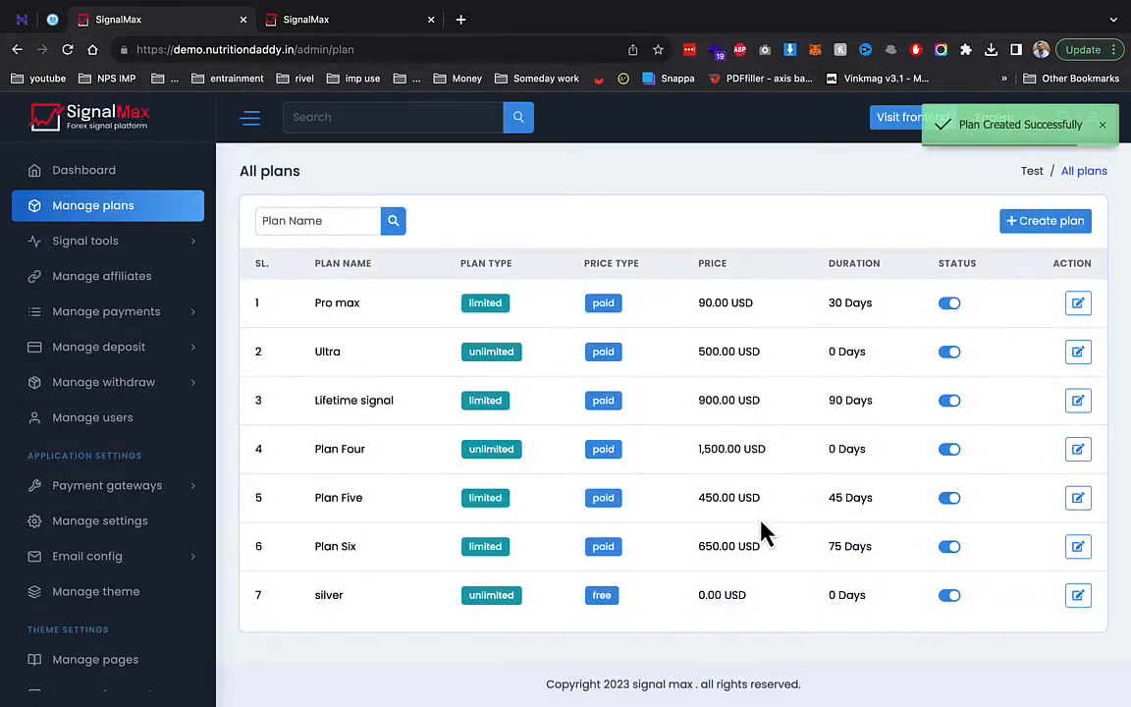
- Create a market type named BSE under Signal tools
left_click(91, 243)
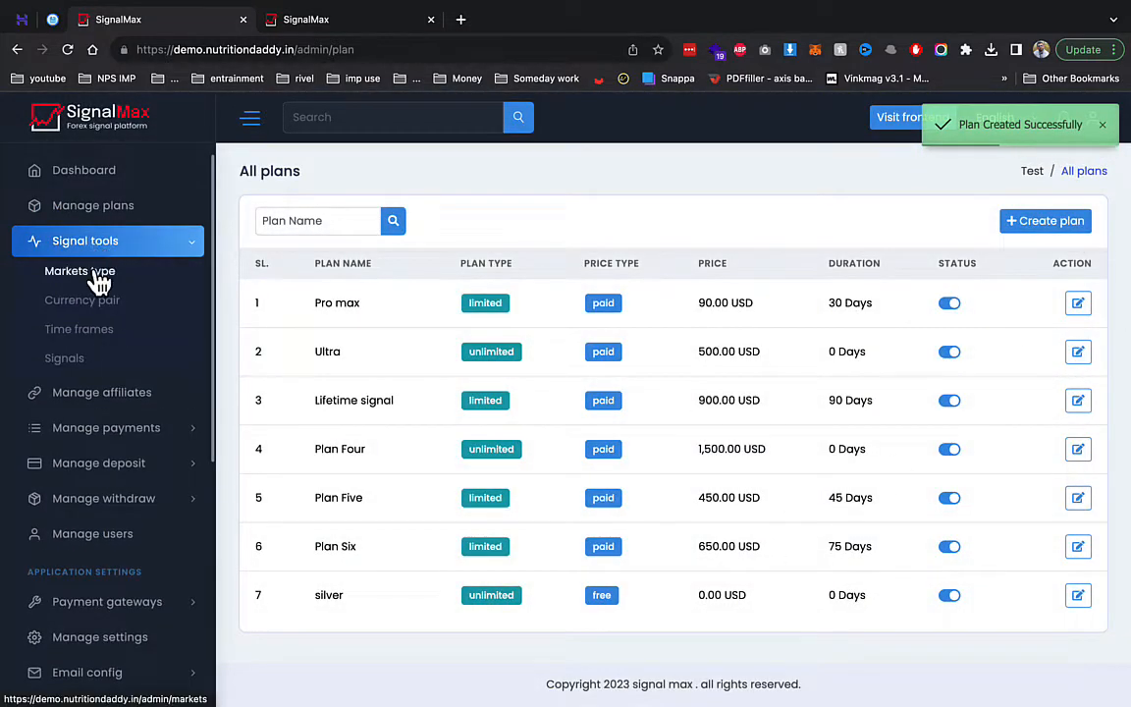
left_click(101, 271)
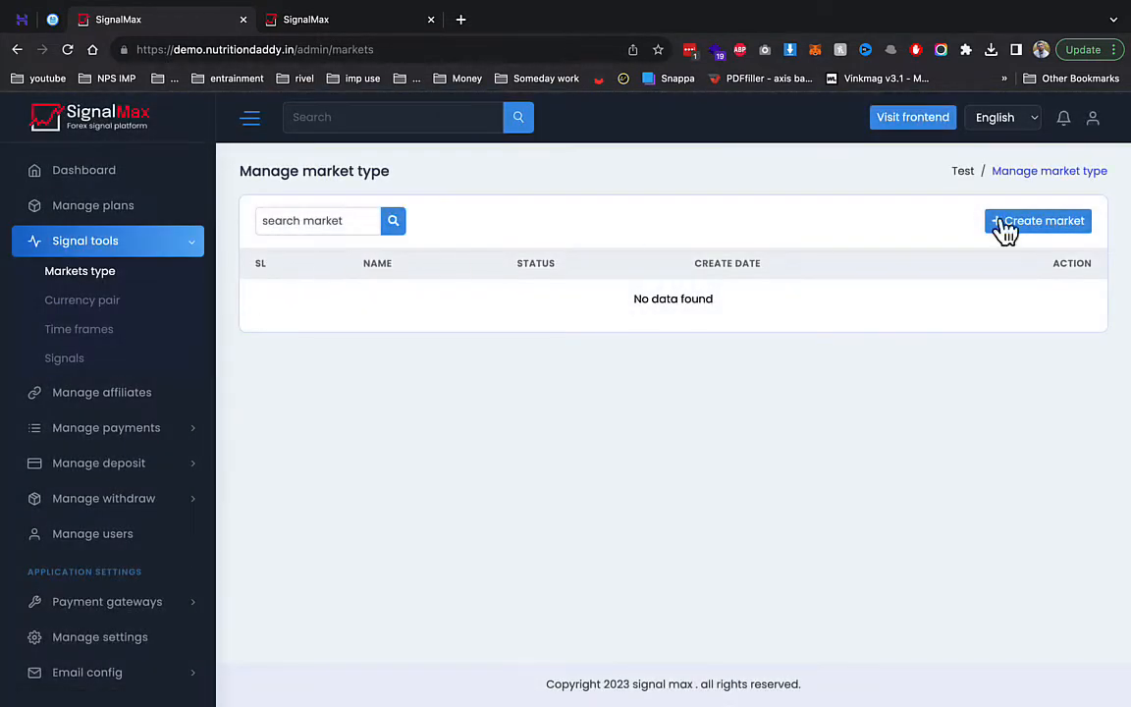
left_click(1072, 226)
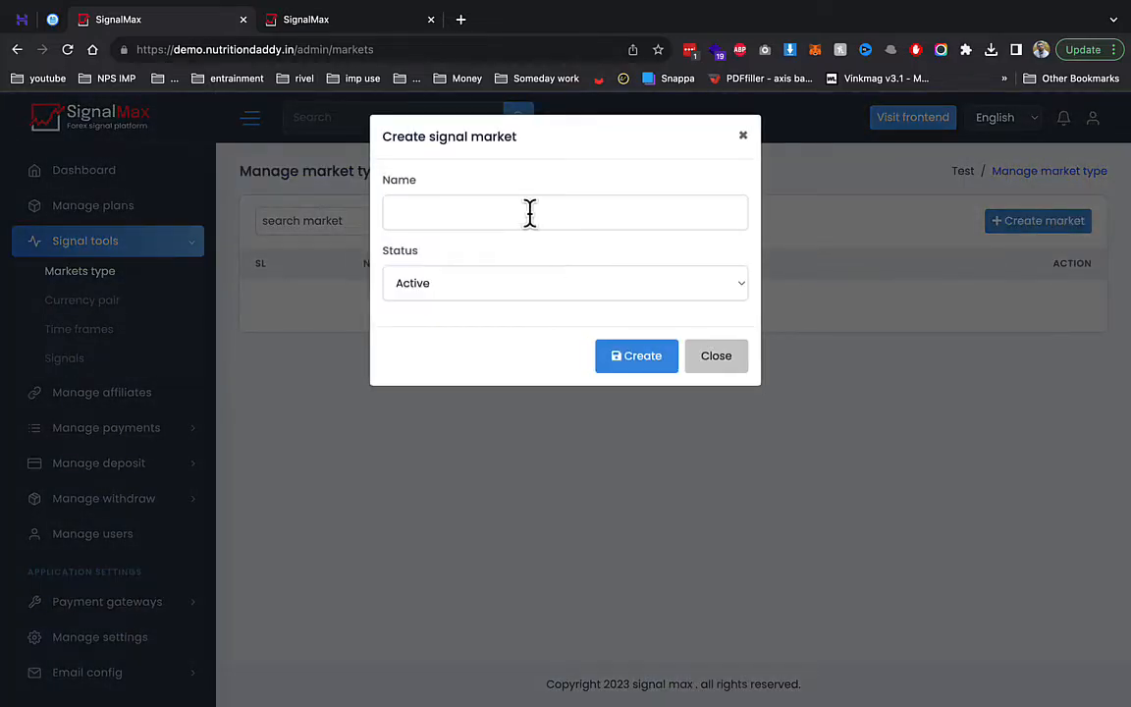
left_click(529, 212)
type("BSE")
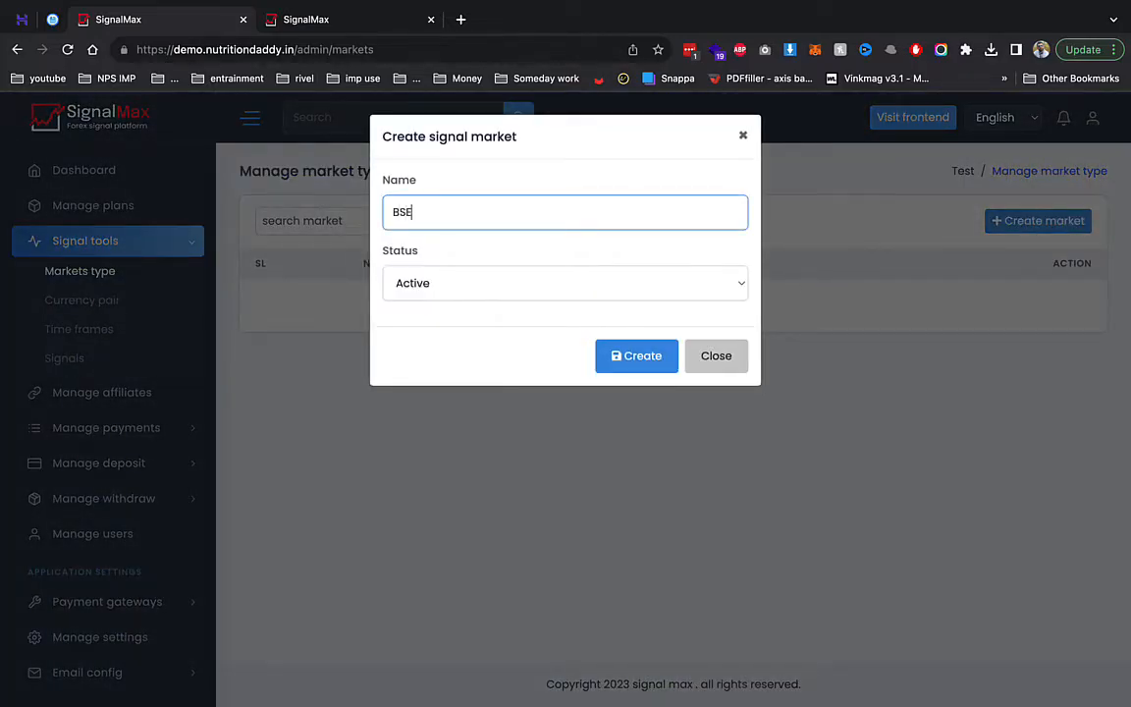
left_click(628, 355)
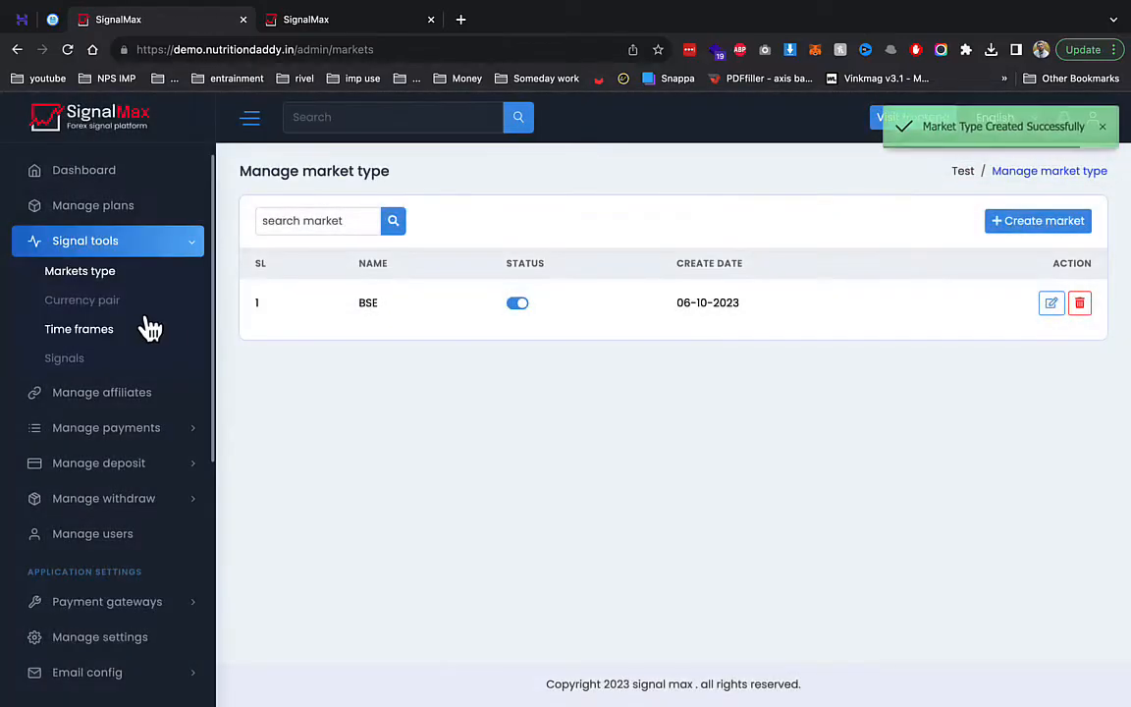
- Create a currency pair named INR
left_click(128, 299)
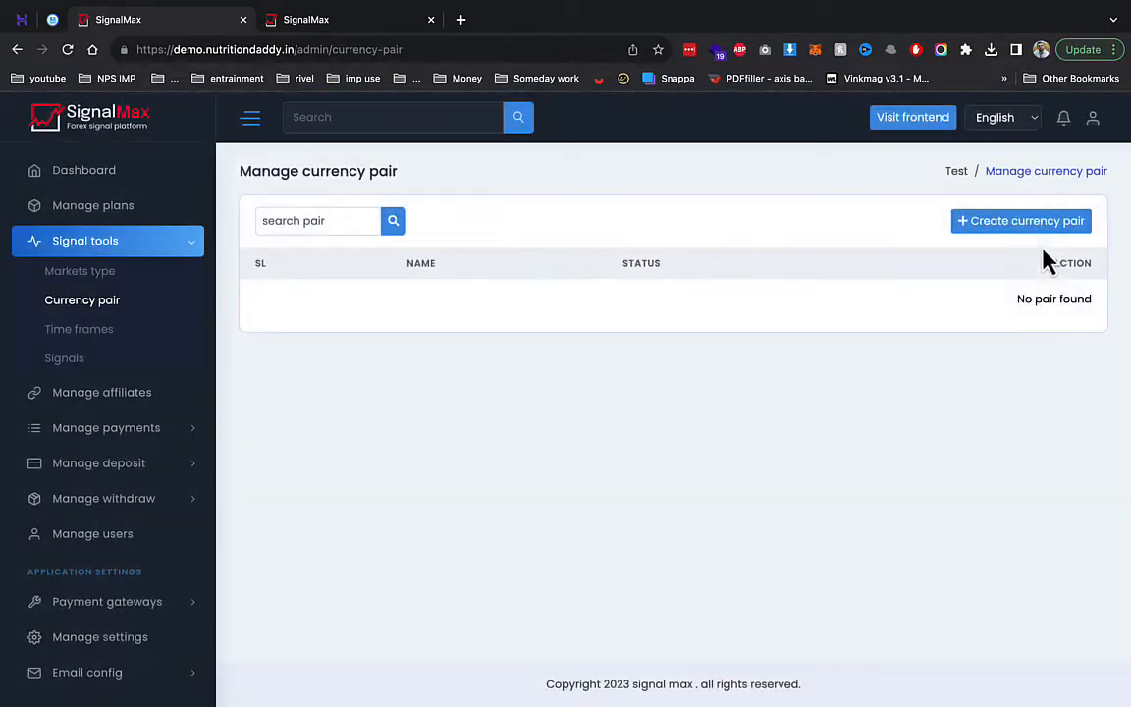
left_click(1025, 224)
left_click(512, 215)
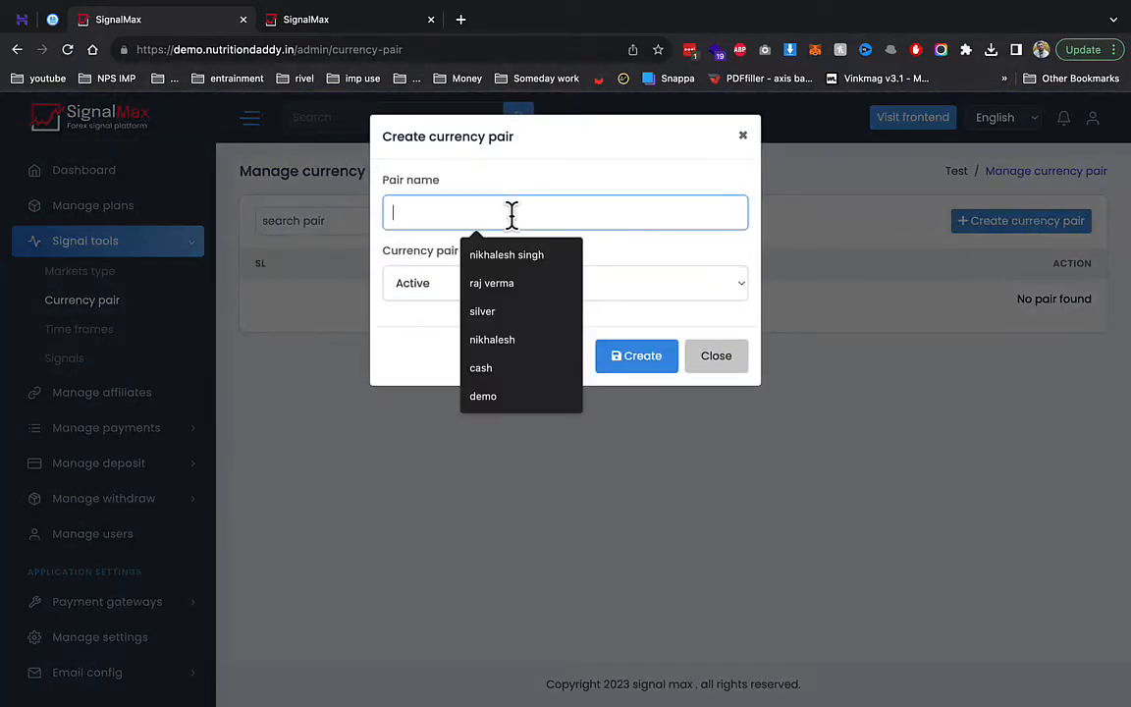
type("INR")
left_click(640, 360)
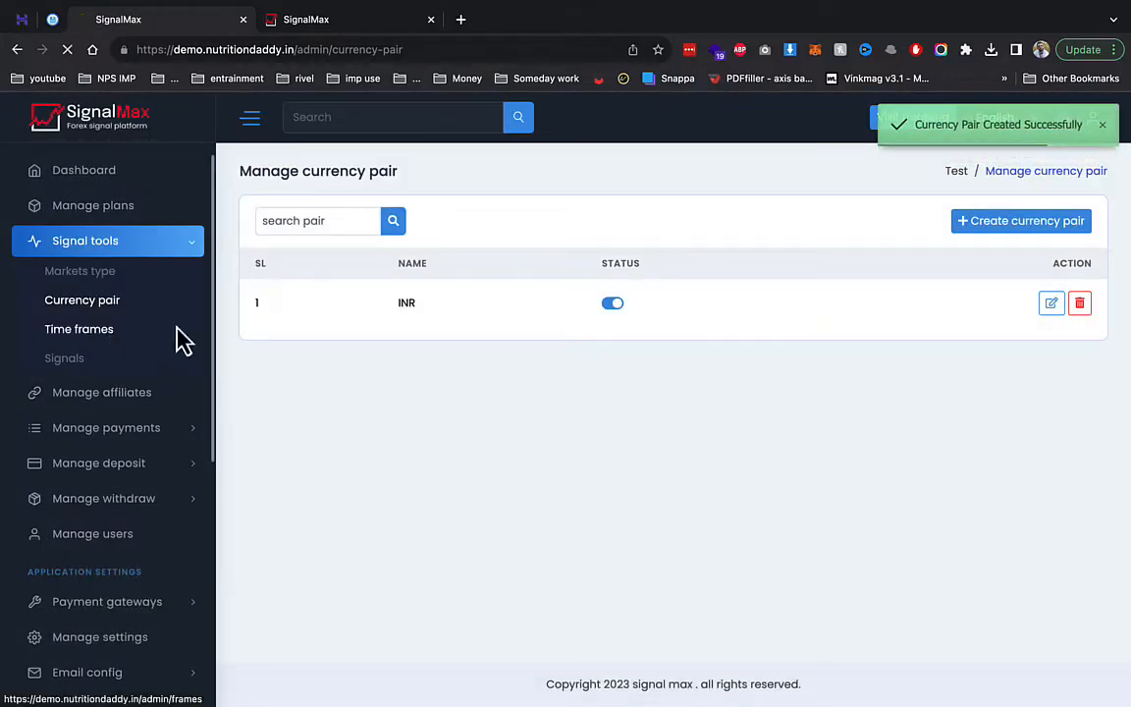
- Create a time frame named 30
left_click(174, 329)
left_click(1009, 238)
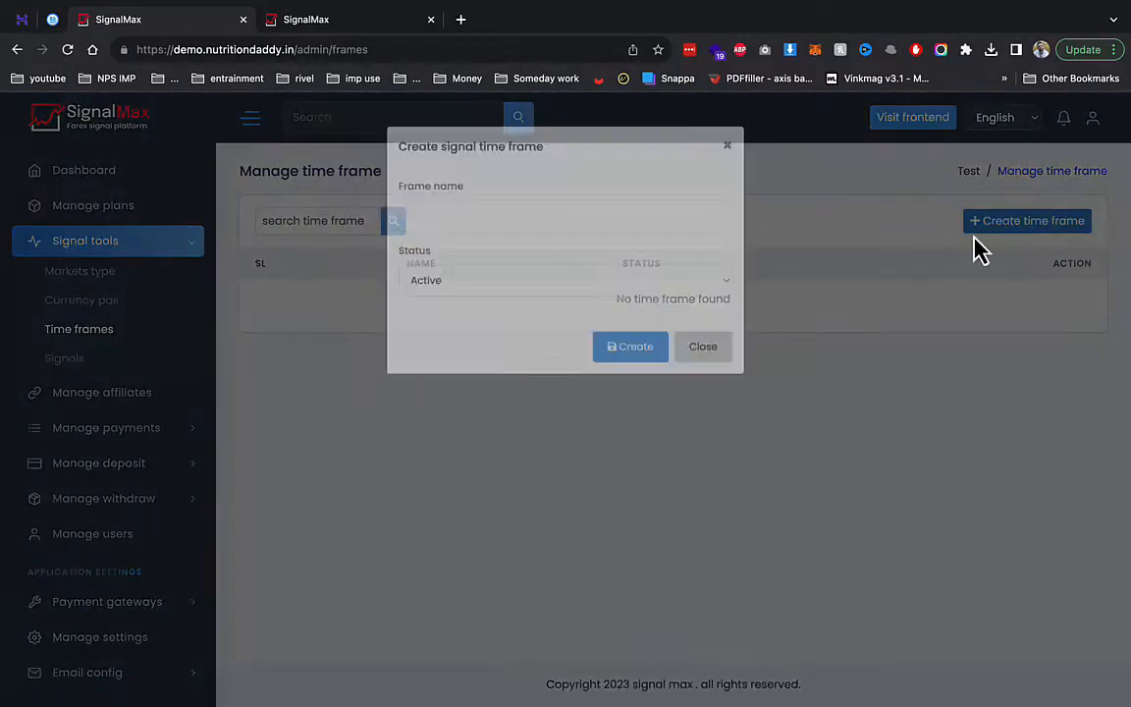
left_click(538, 217)
type("30")
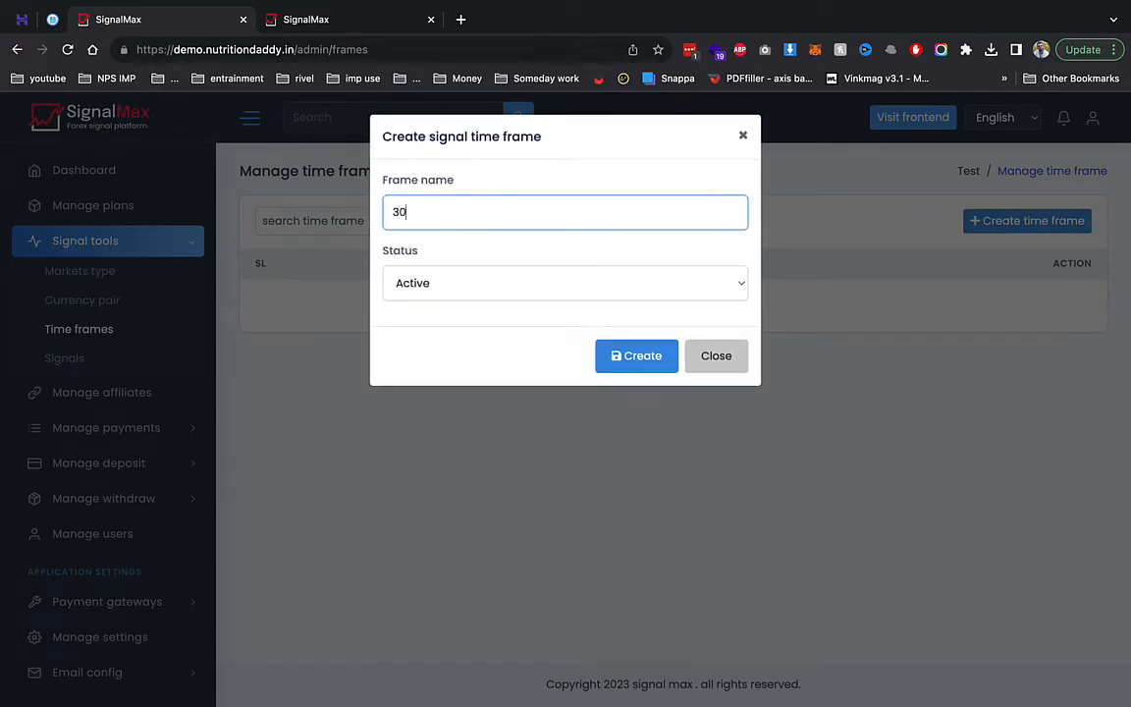
left_click(634, 354)
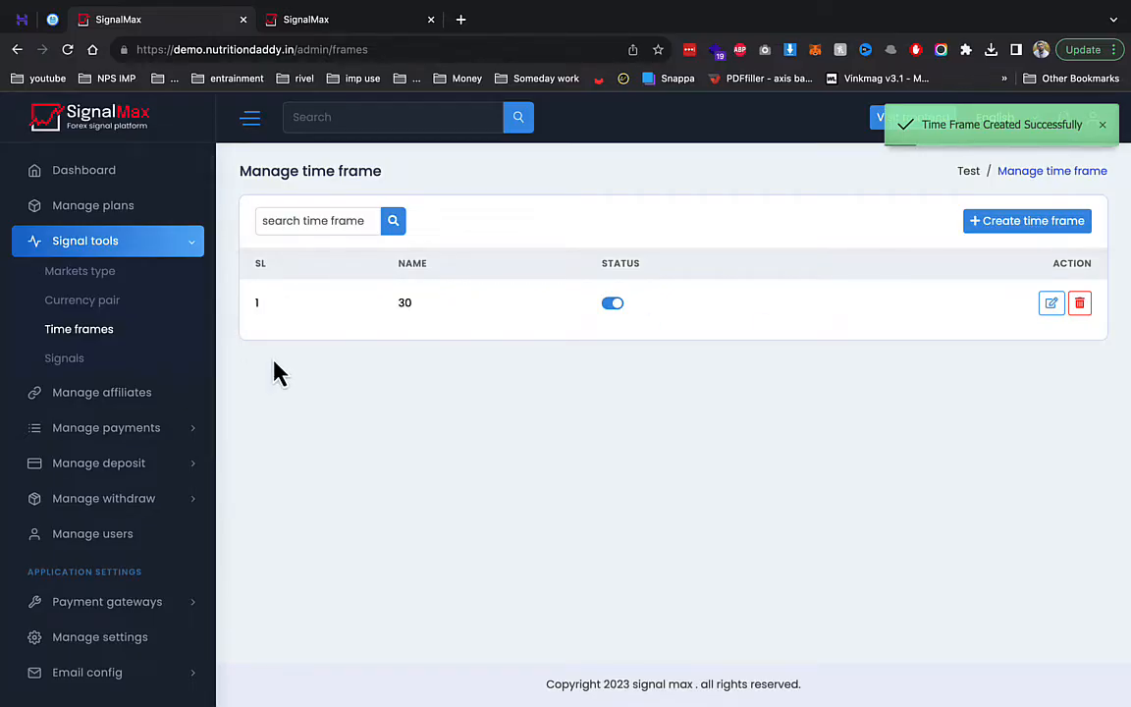
left_click(93, 365)
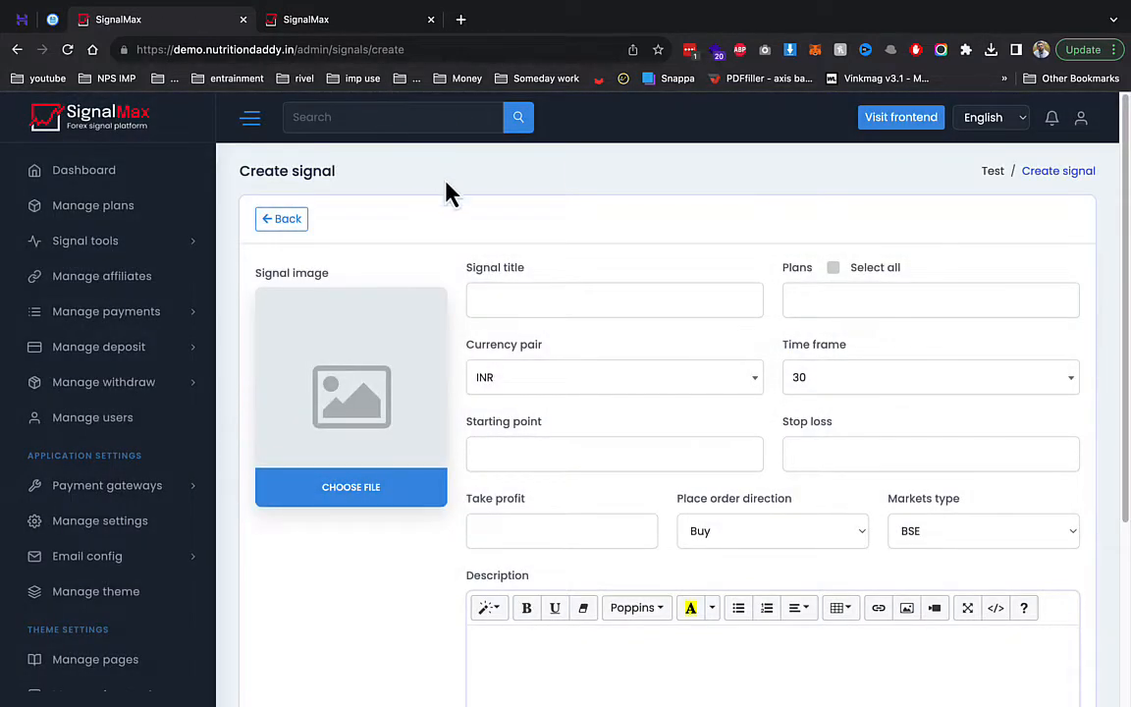
- Assign the new signal to every plan and review the time frame options
left_click(494, 287)
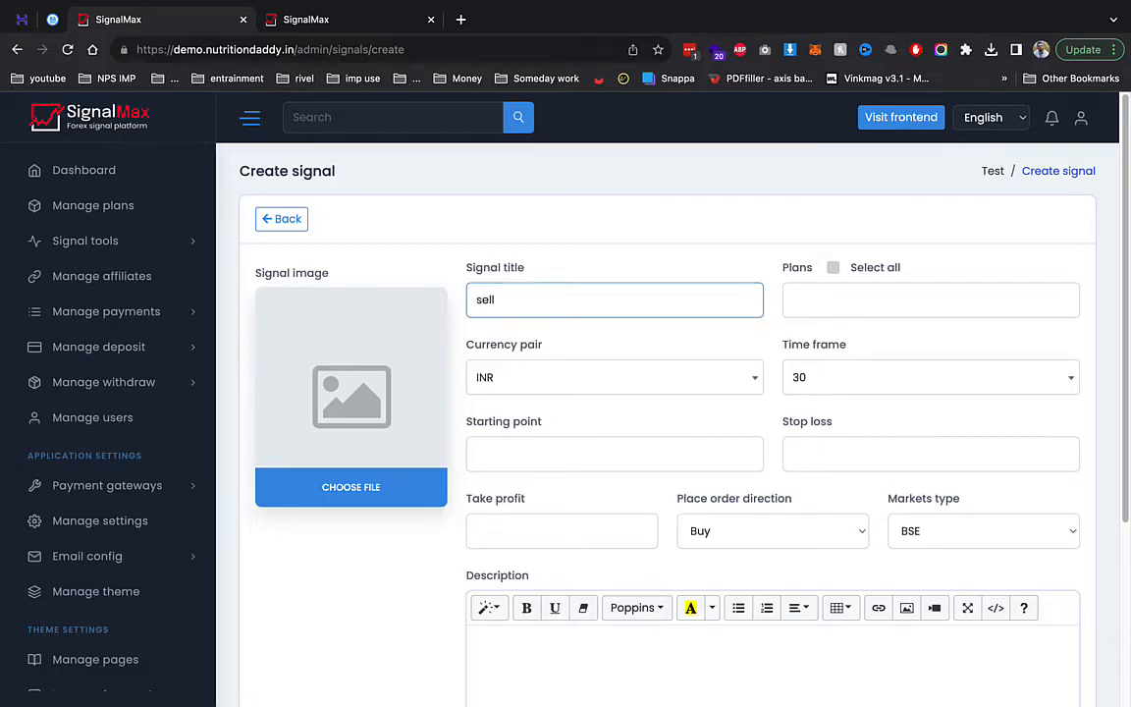
key("Tab")
left_click(487, 305)
left_click(839, 293)
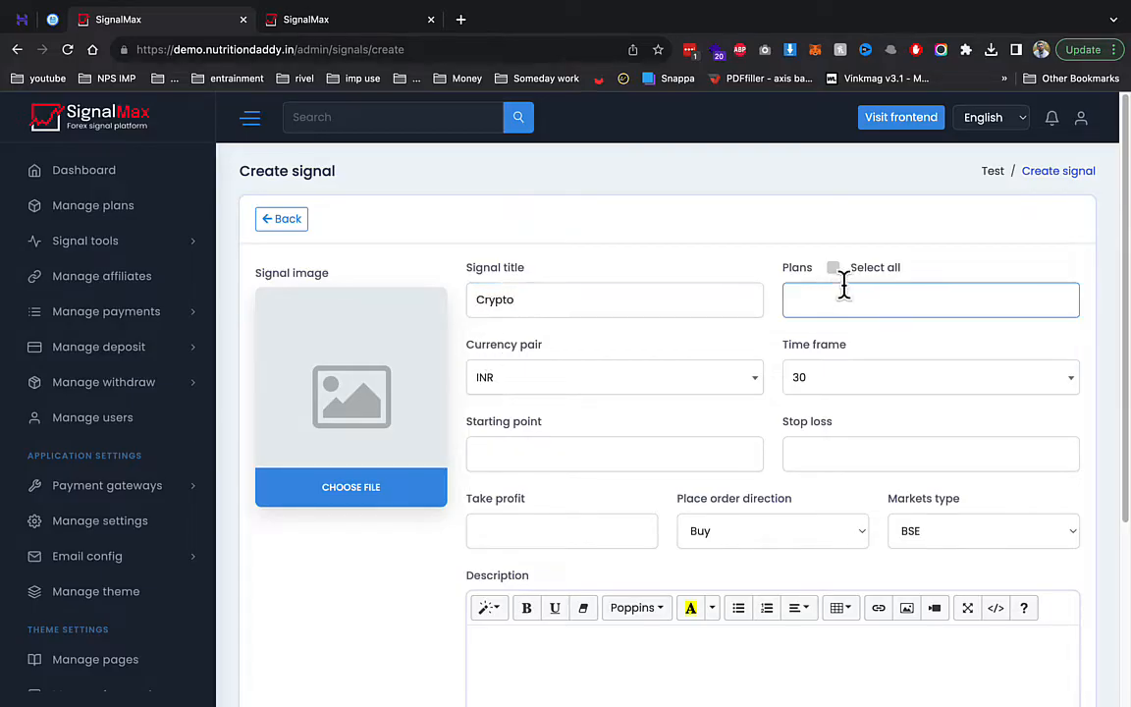
left_click(834, 268)
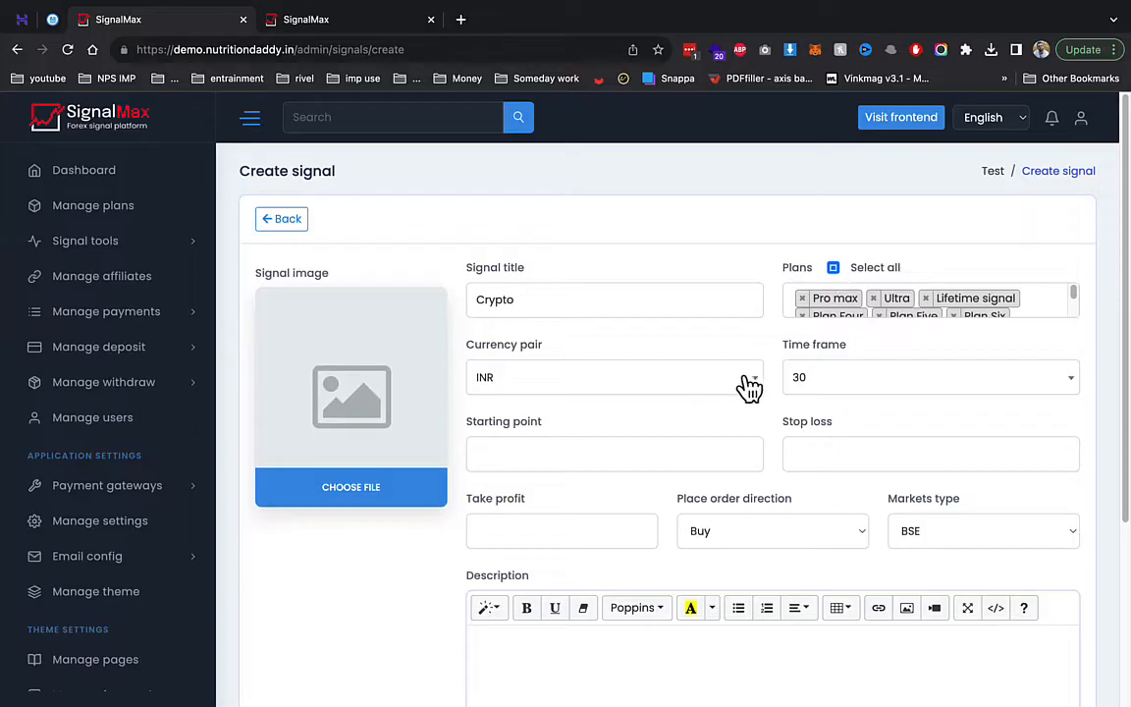
left_click(822, 388)
- Set starting point 500 and stop loss 600, then submit the signal
left_click(672, 451)
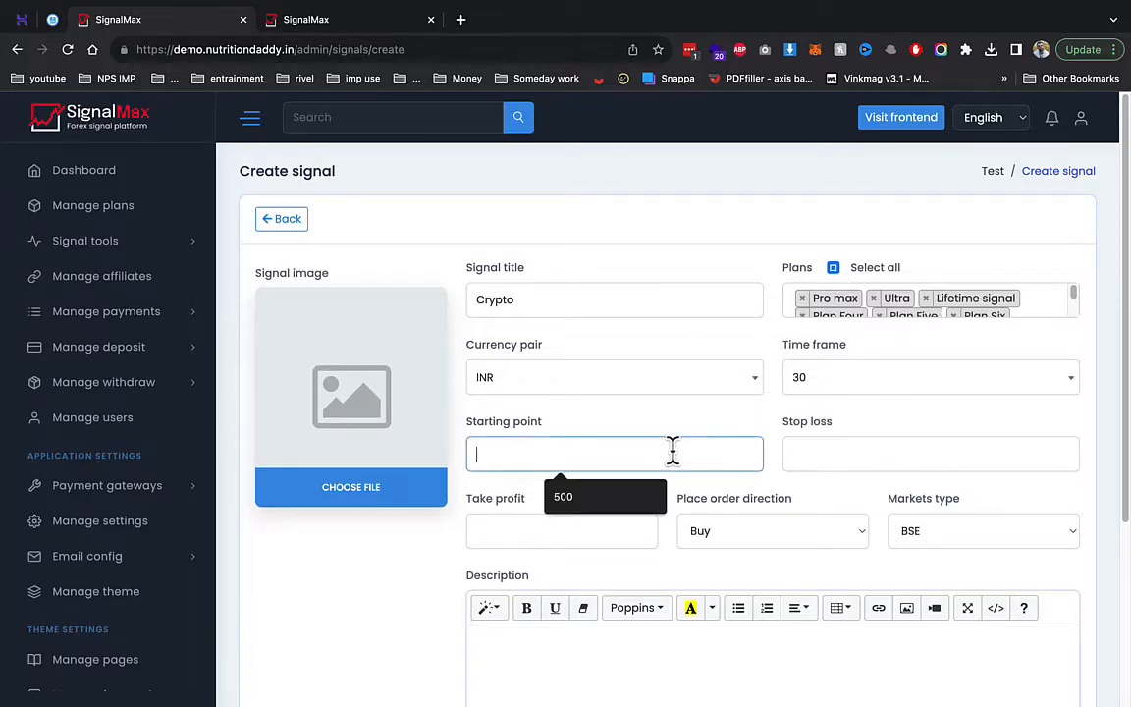
left_click(629, 498)
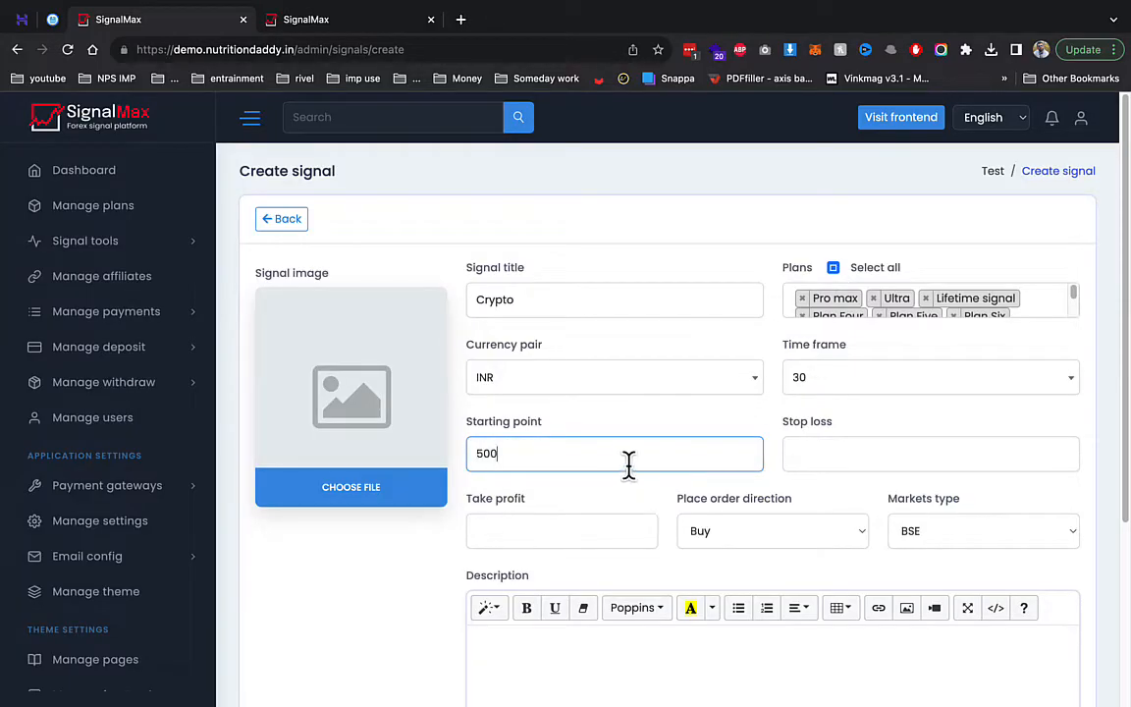
left_click(805, 460)
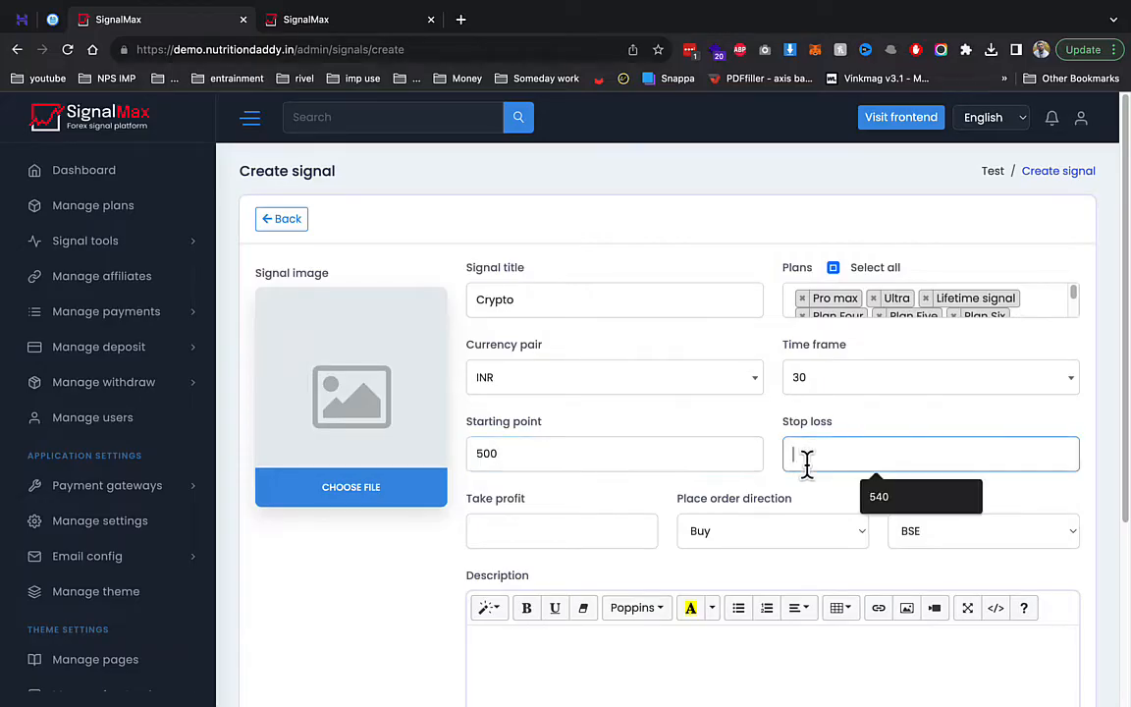
type("600")
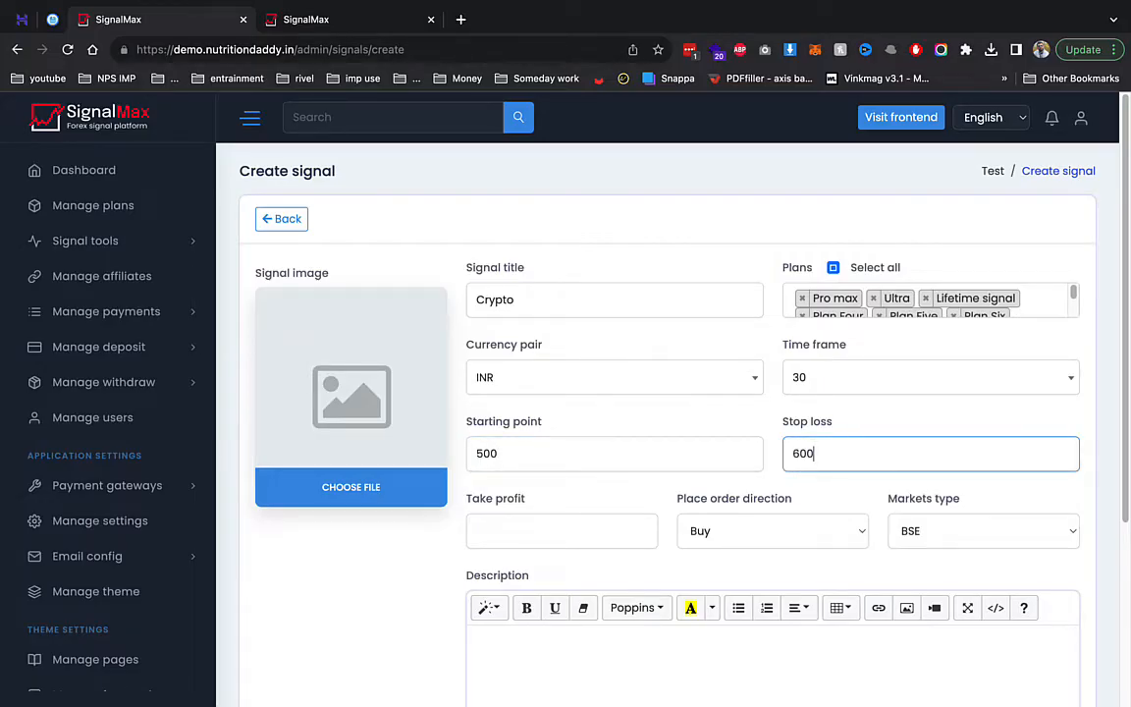
key("Tab")
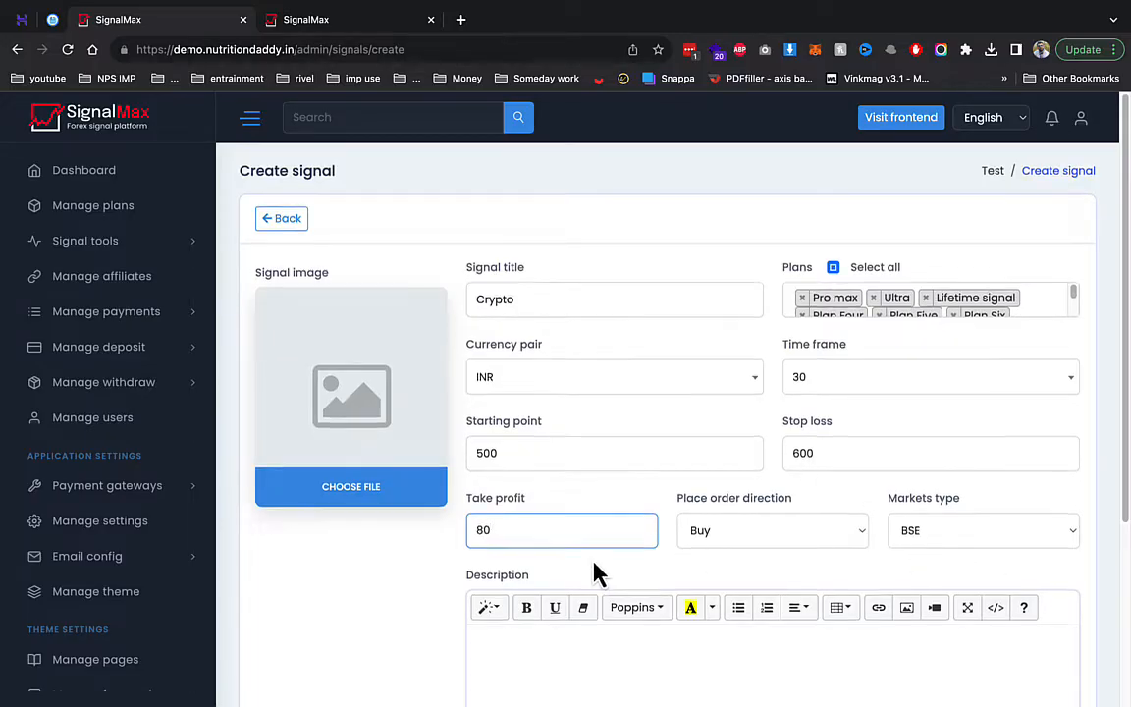
scroll(575, 573, "down", 5)
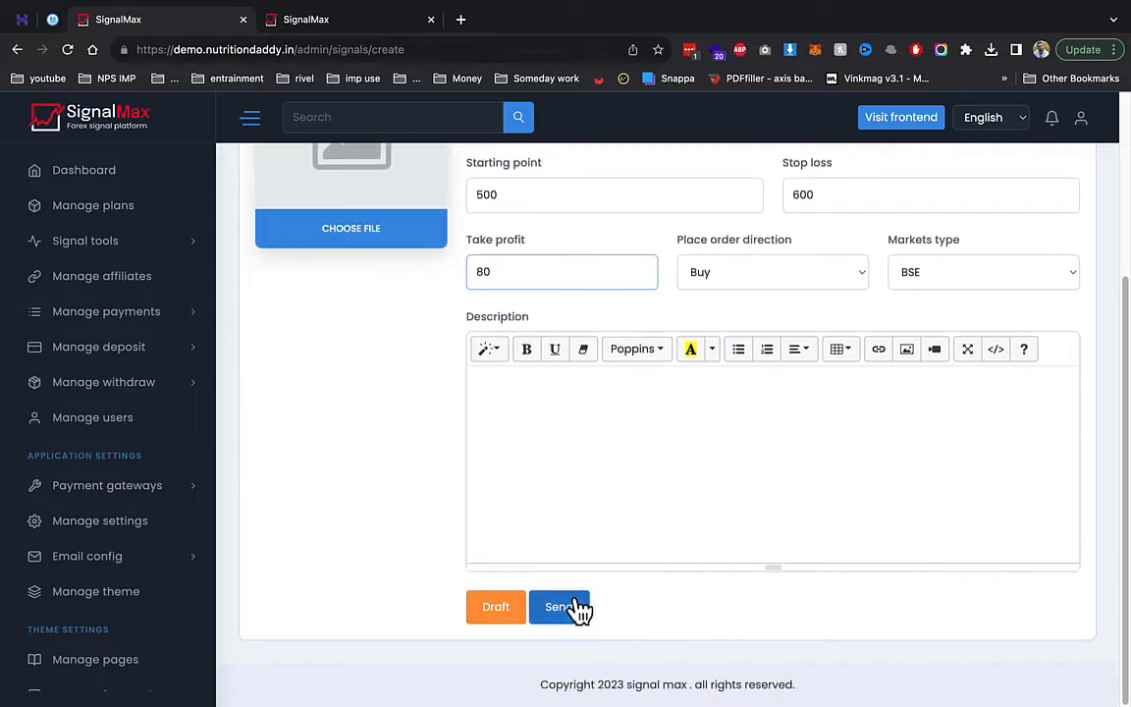
left_click(567, 604)
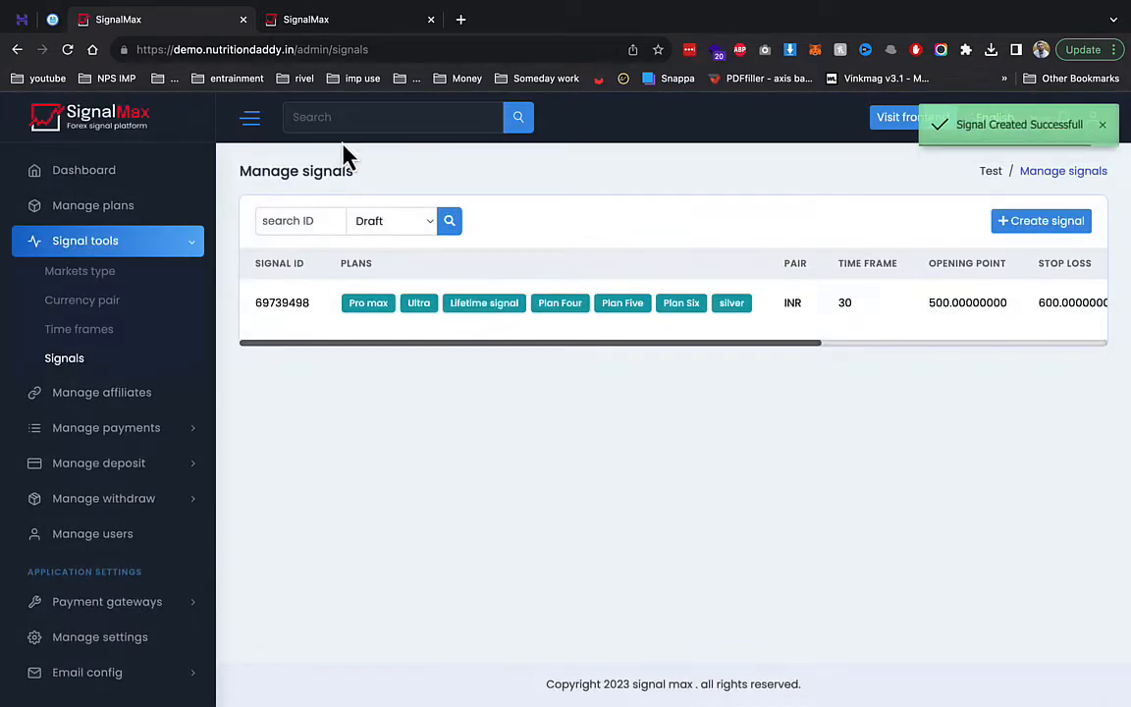
- Glance at the public packages page, then open the referral commission levels
left_click(329, 25)
left_click(167, 26)
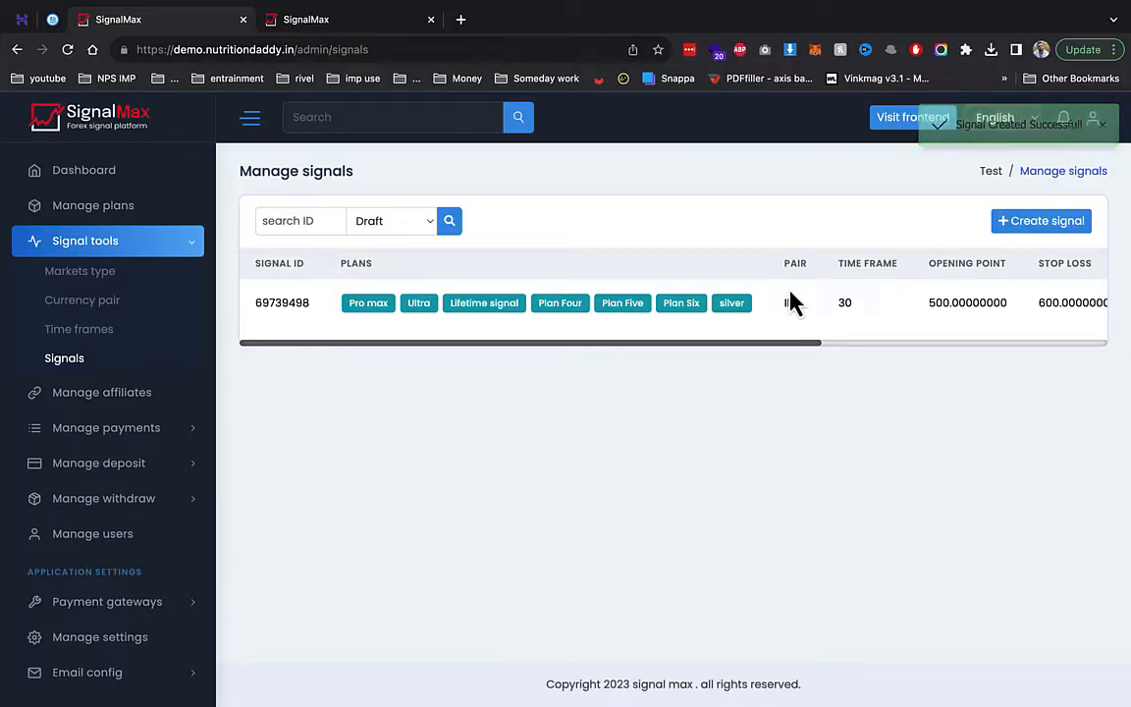
left_click(69, 392)
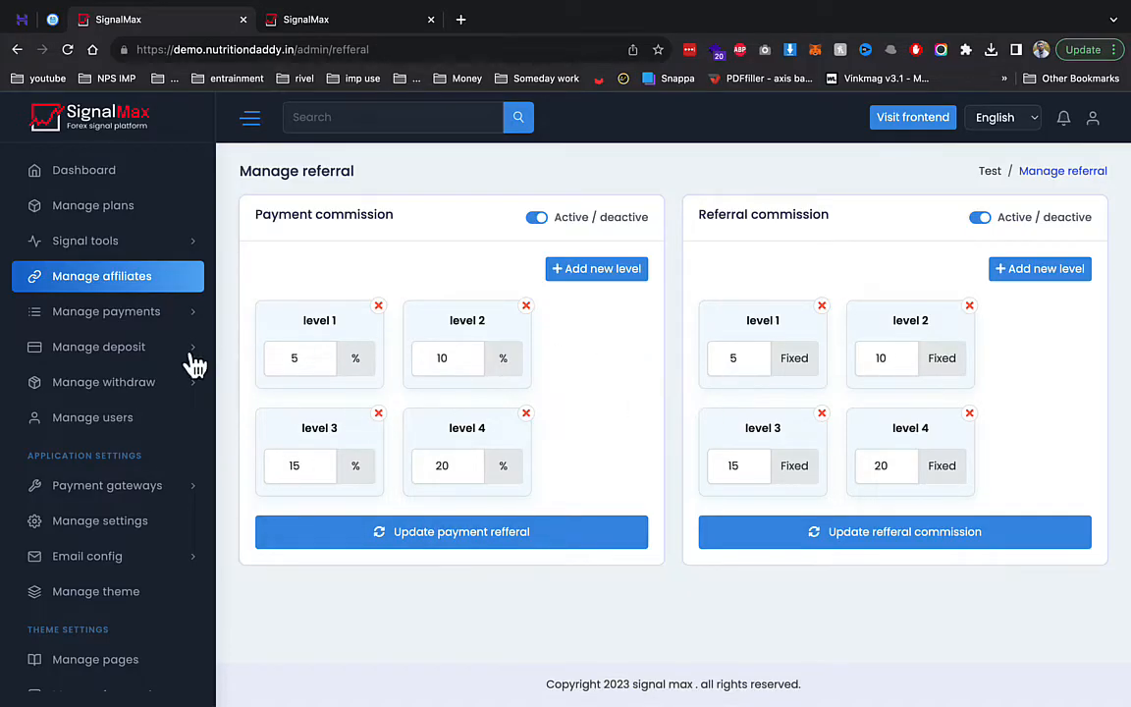
- Review the empty online and offline payments and deposits lists
left_click(147, 314)
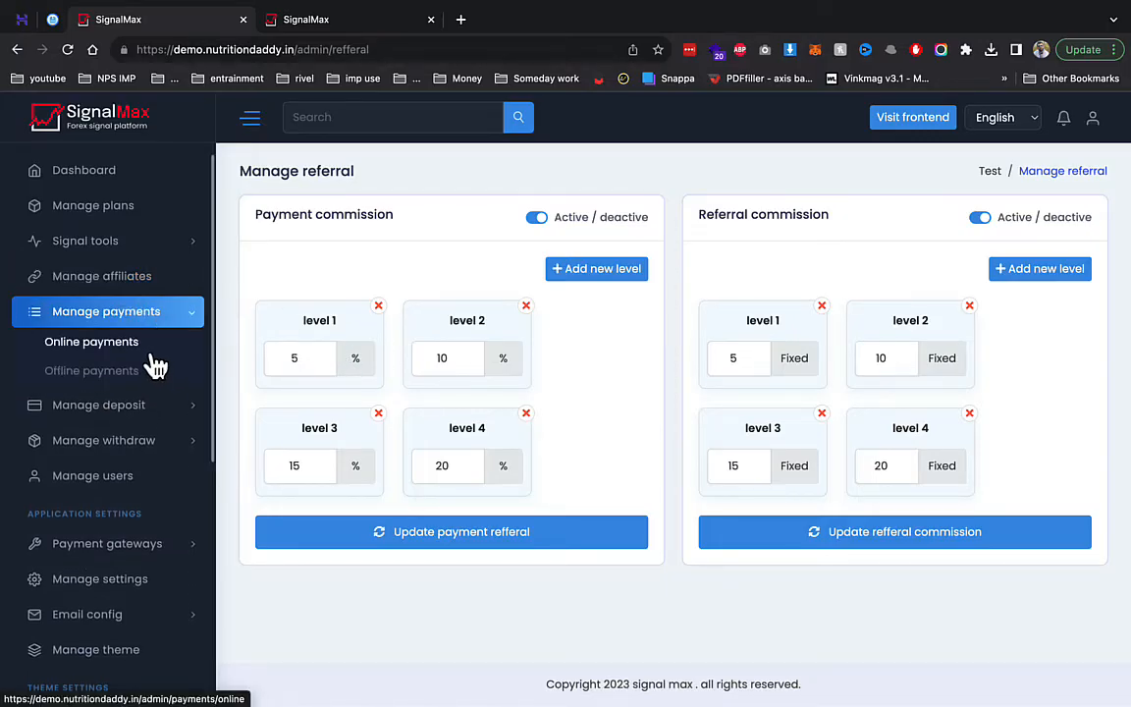
left_click(147, 345)
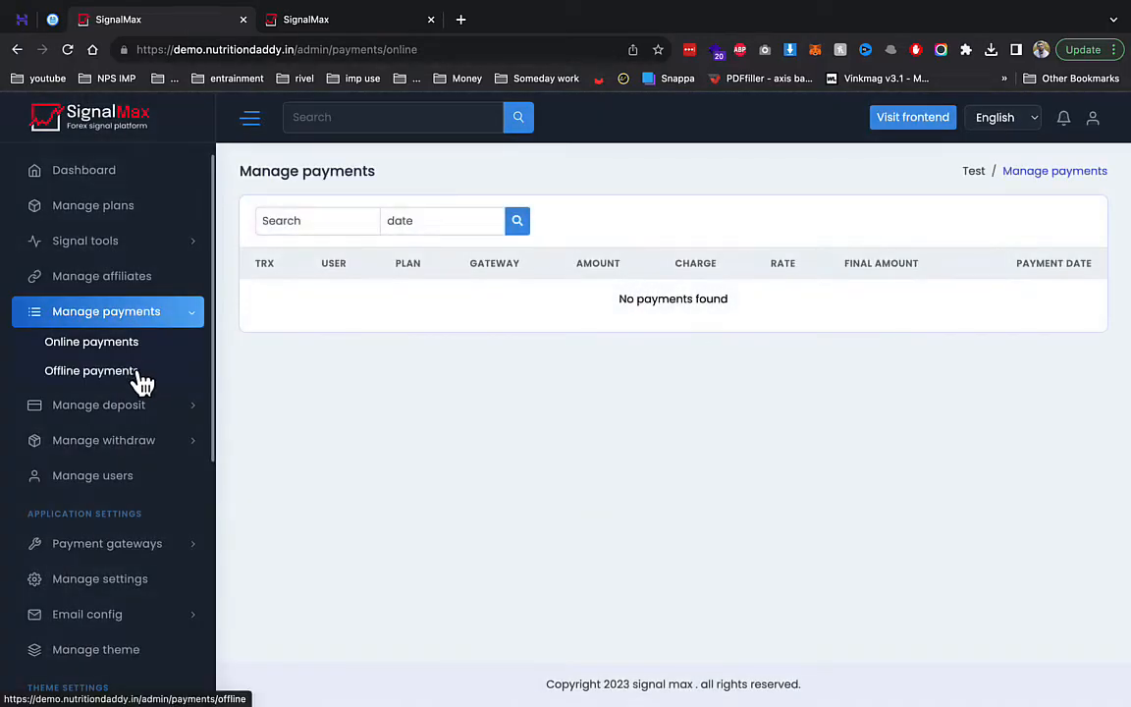
left_click(143, 378)
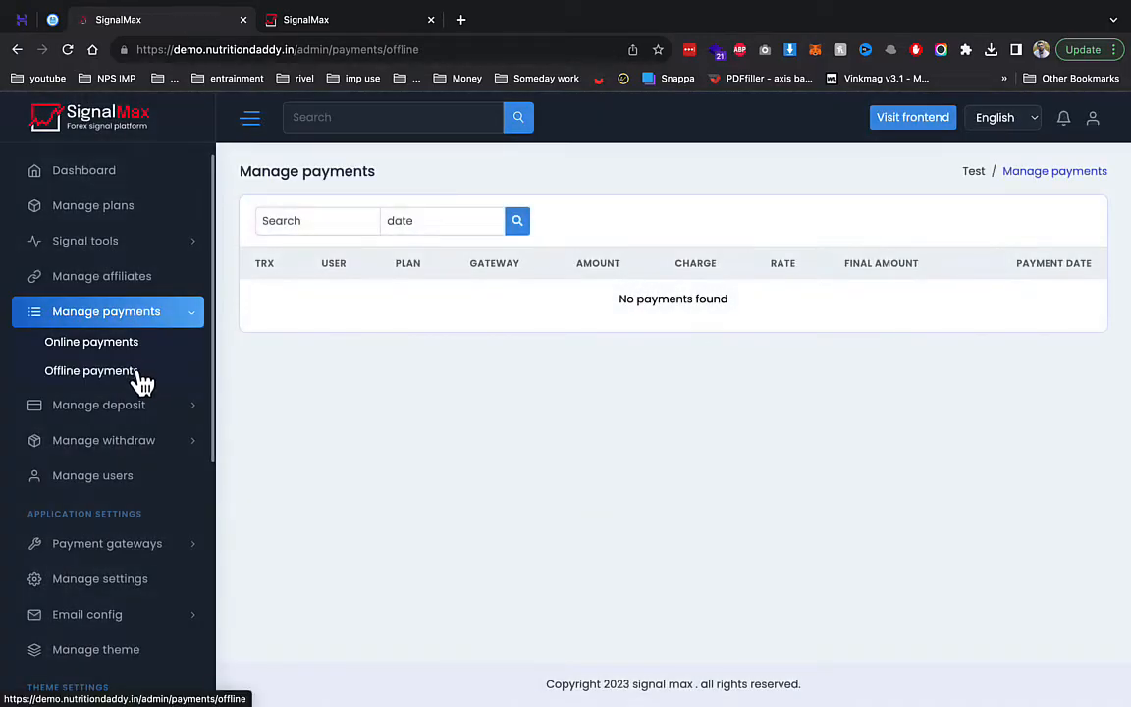
left_click(167, 404)
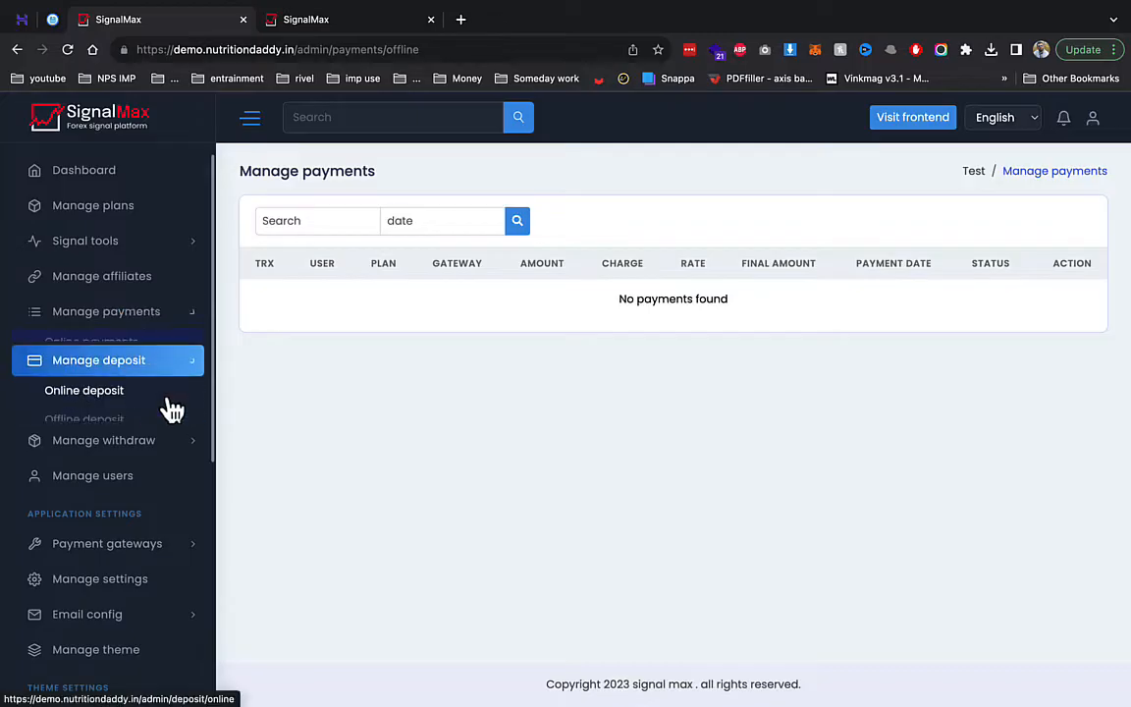
left_click(120, 379)
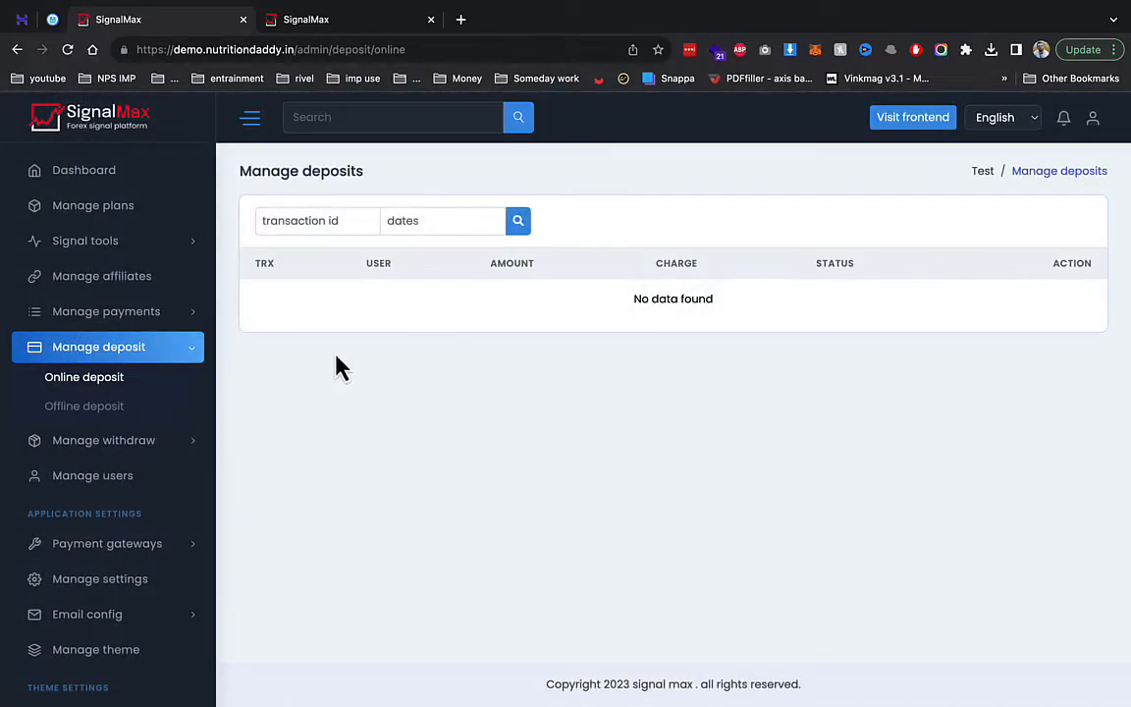
left_click(117, 406)
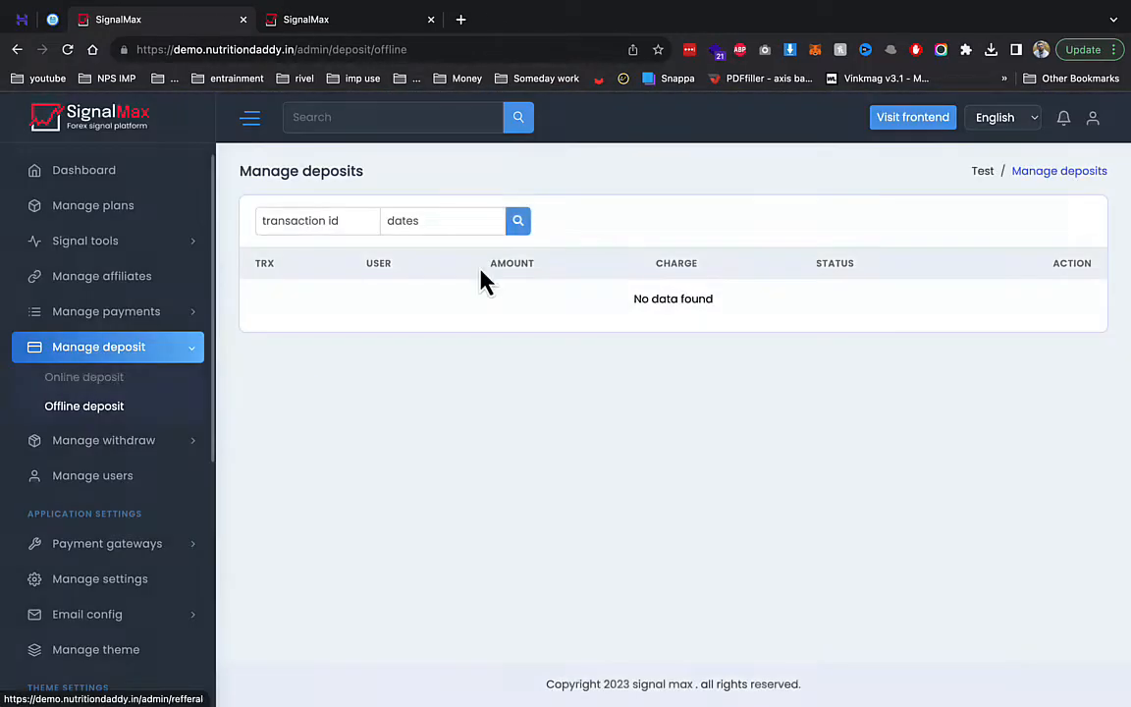
- Check the Bank withdraw method, then go to the online payment gateways
left_click(116, 438)
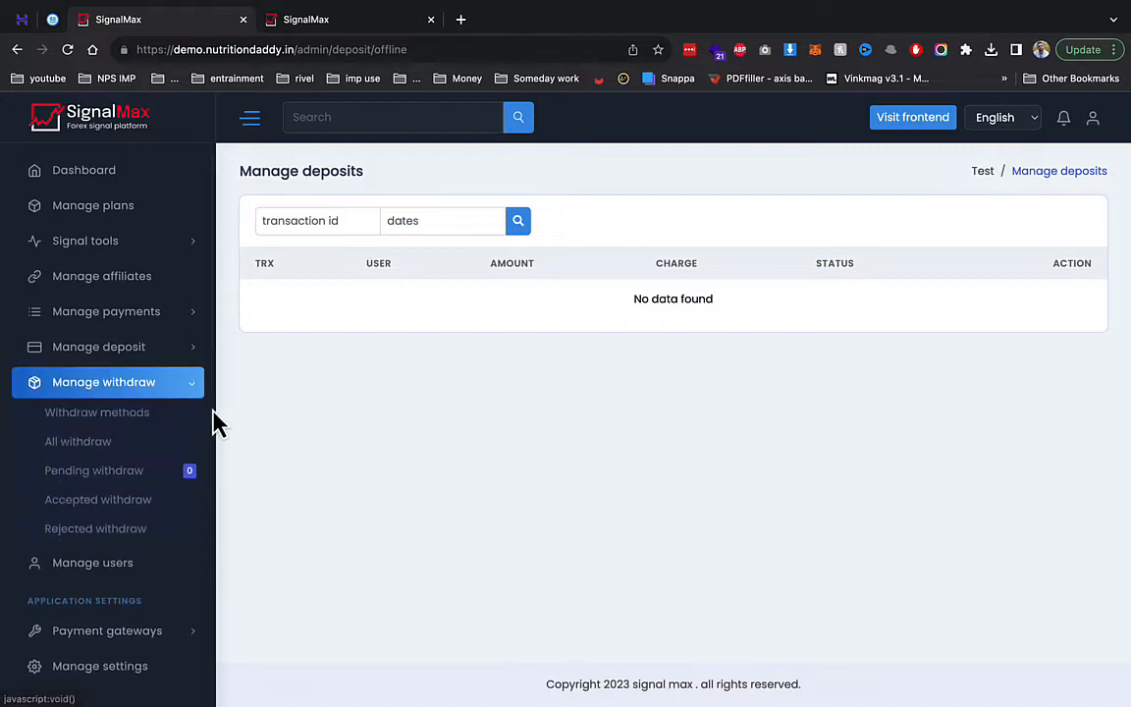
left_click(155, 415)
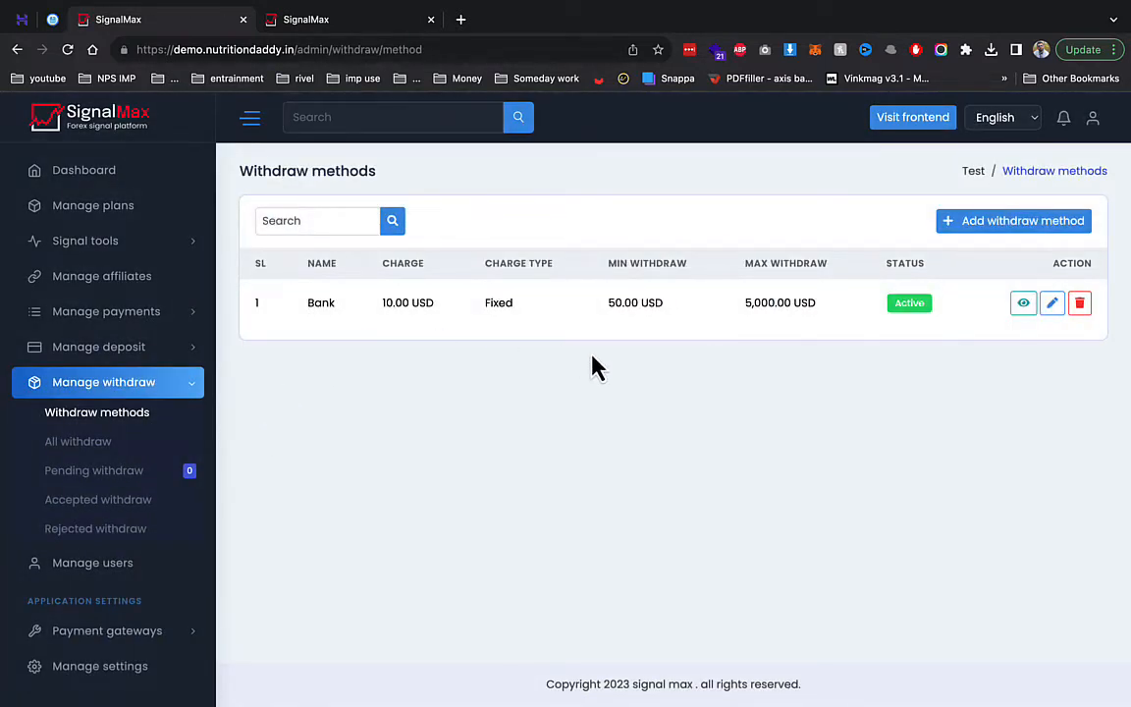
scroll(76, 555, "down", 1)
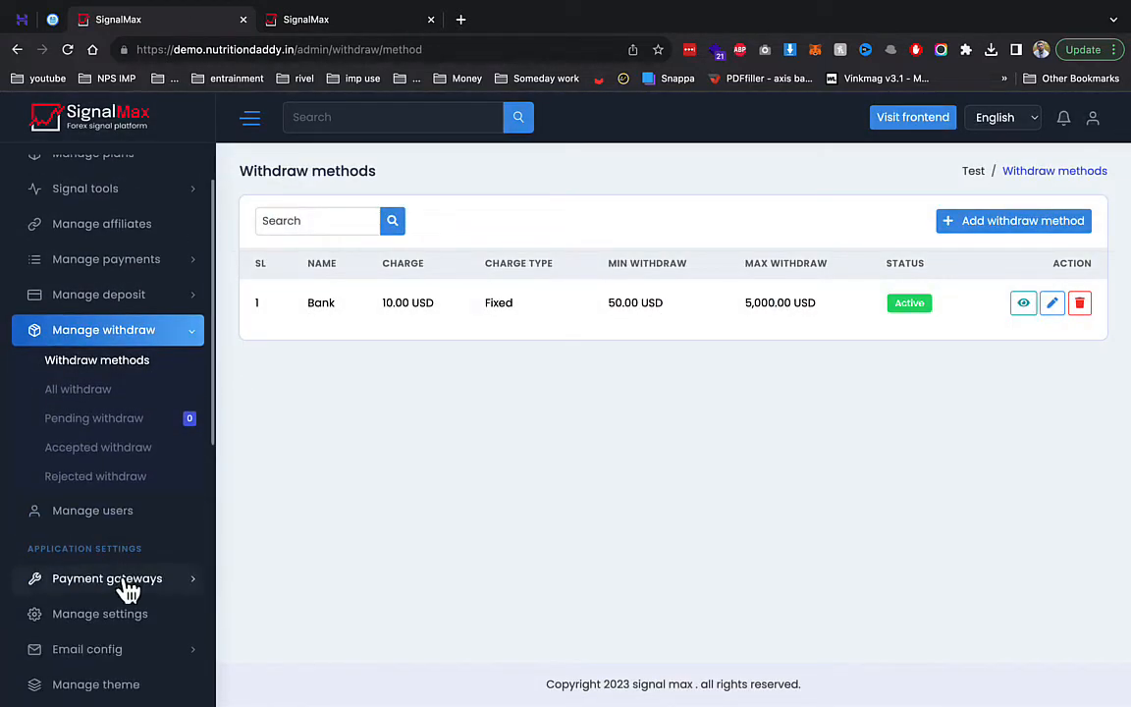
left_click(98, 584)
left_click(115, 469)
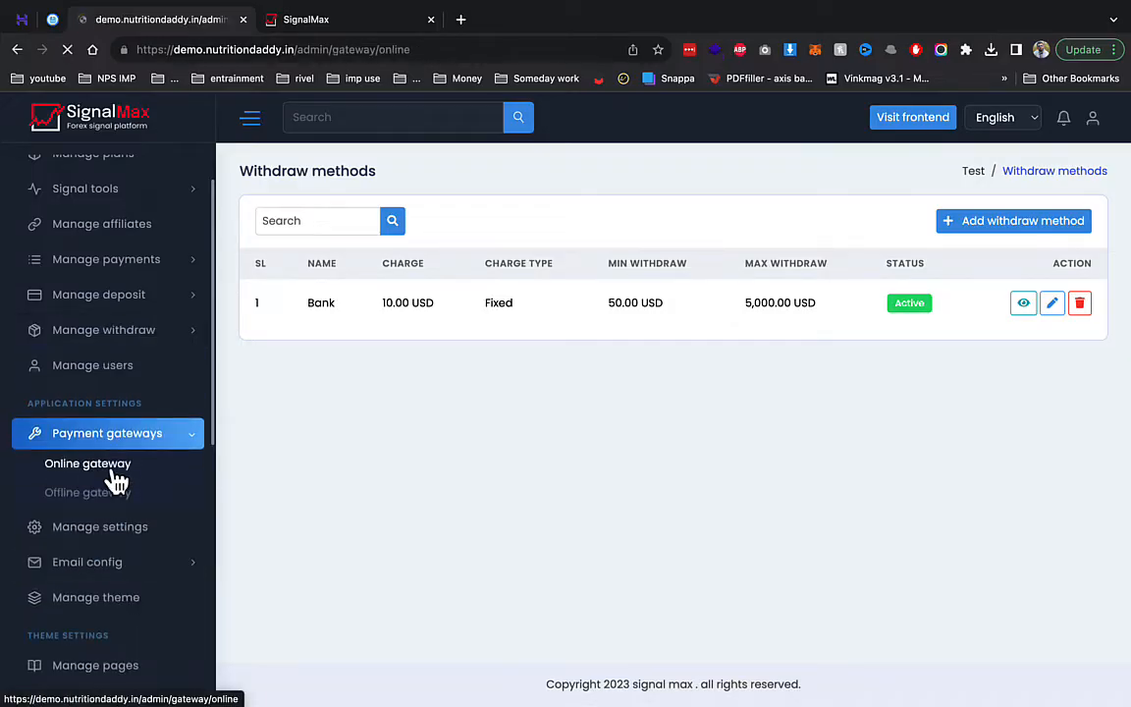
- Inspect the Razorpay gateway's key and secret values, then go to Application settings
scroll(117, 478, "down", 5)
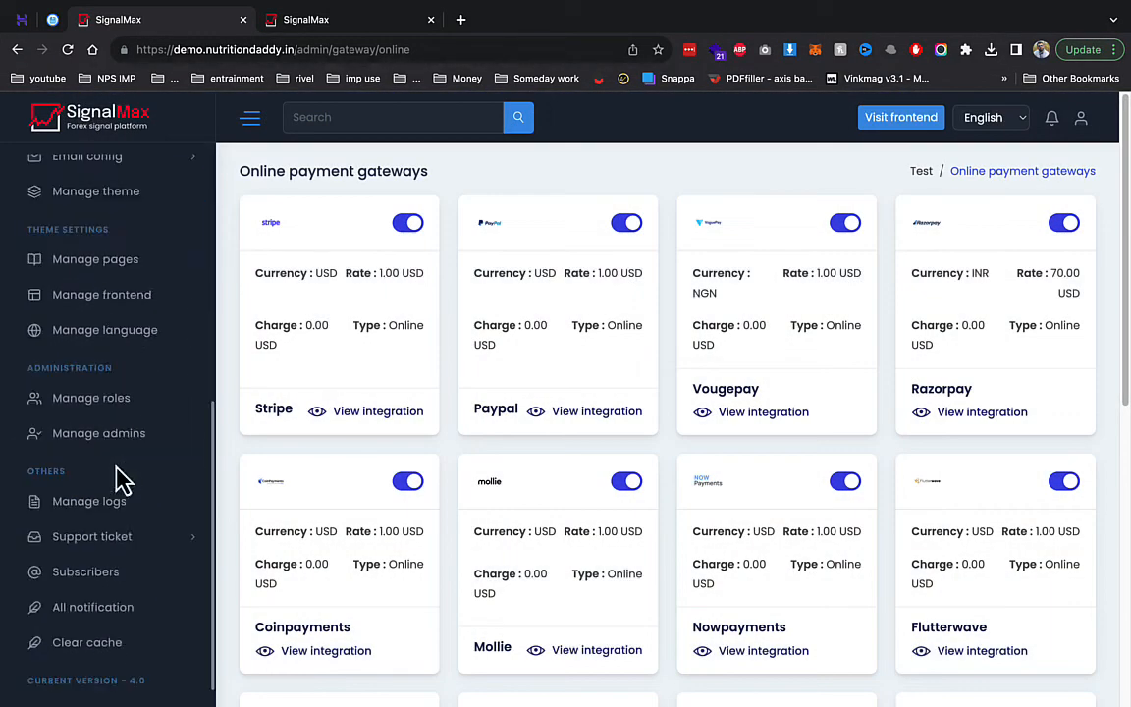
scroll(765, 522, "down", 3)
scroll(765, 522, "up", 3)
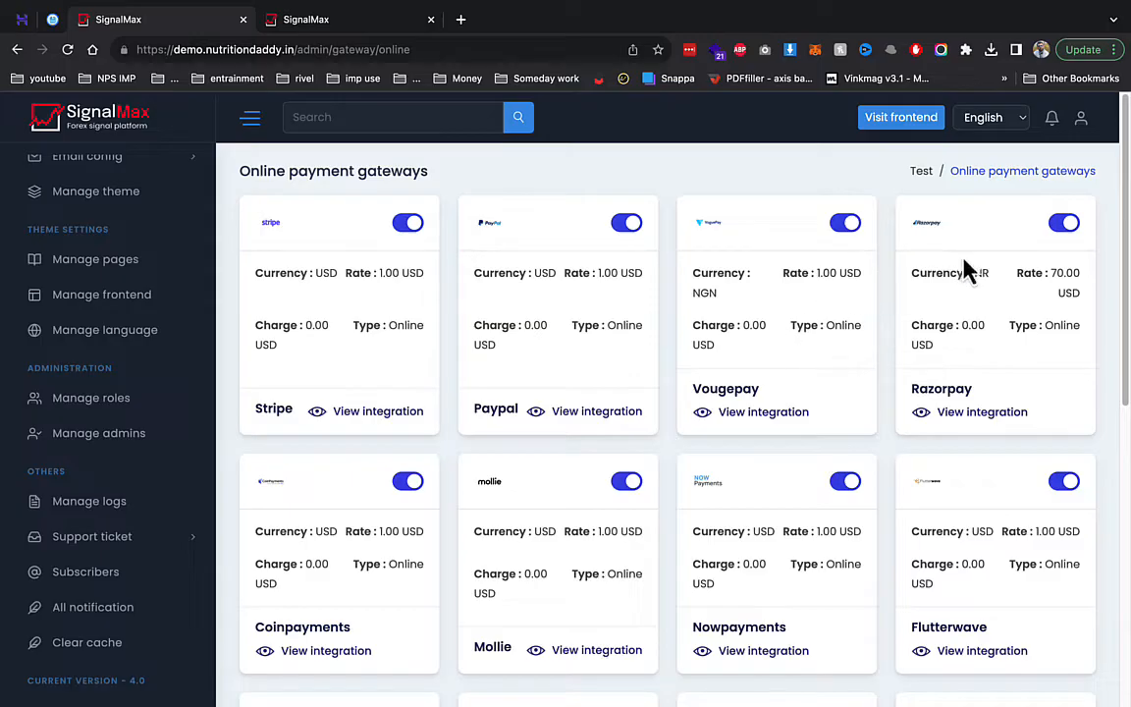
left_click(964, 413)
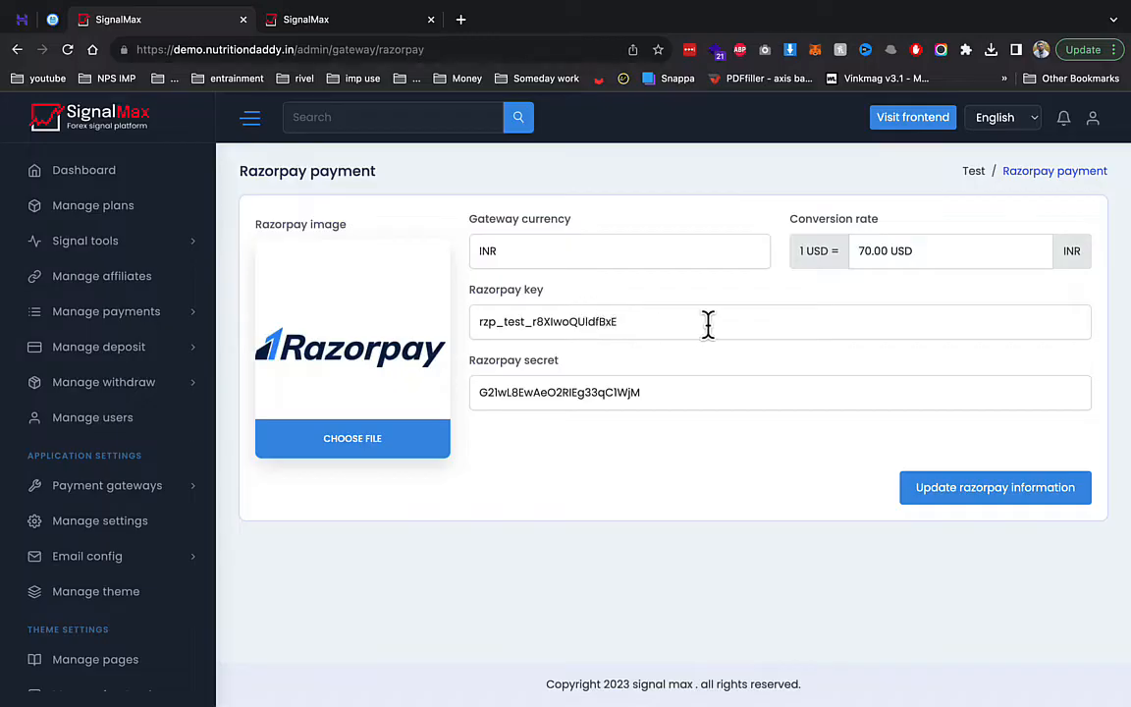
left_click_drag(707, 324, 423, 317)
left_click_drag(743, 396, 393, 390)
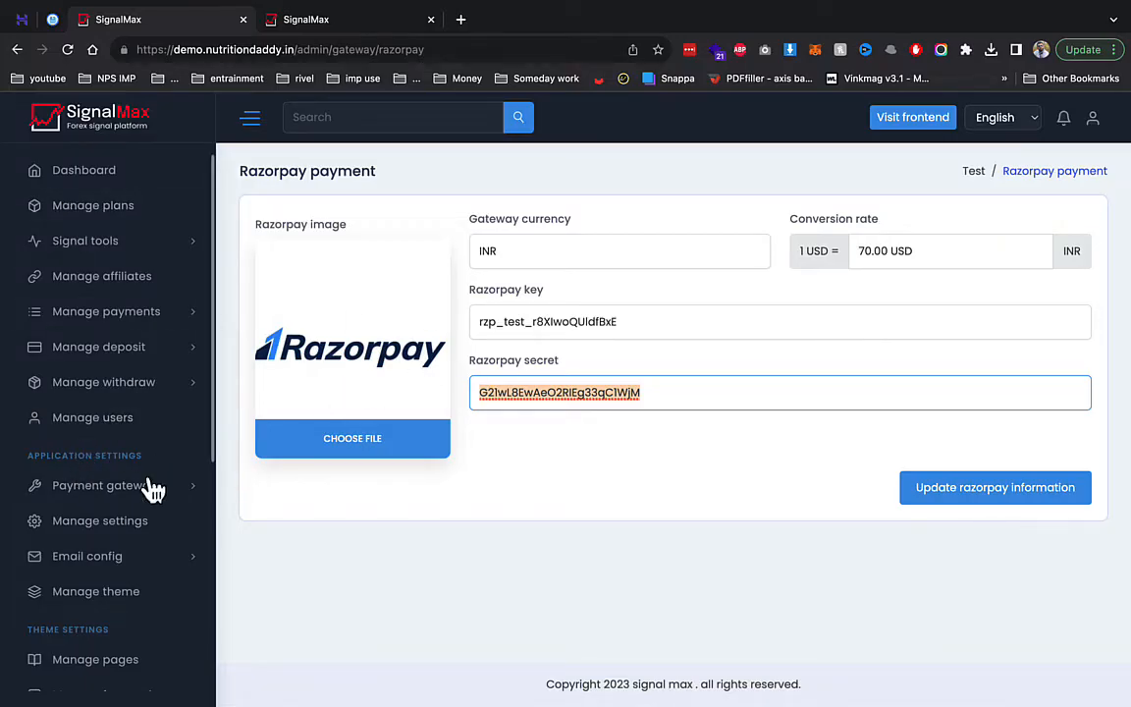
left_click(127, 528)
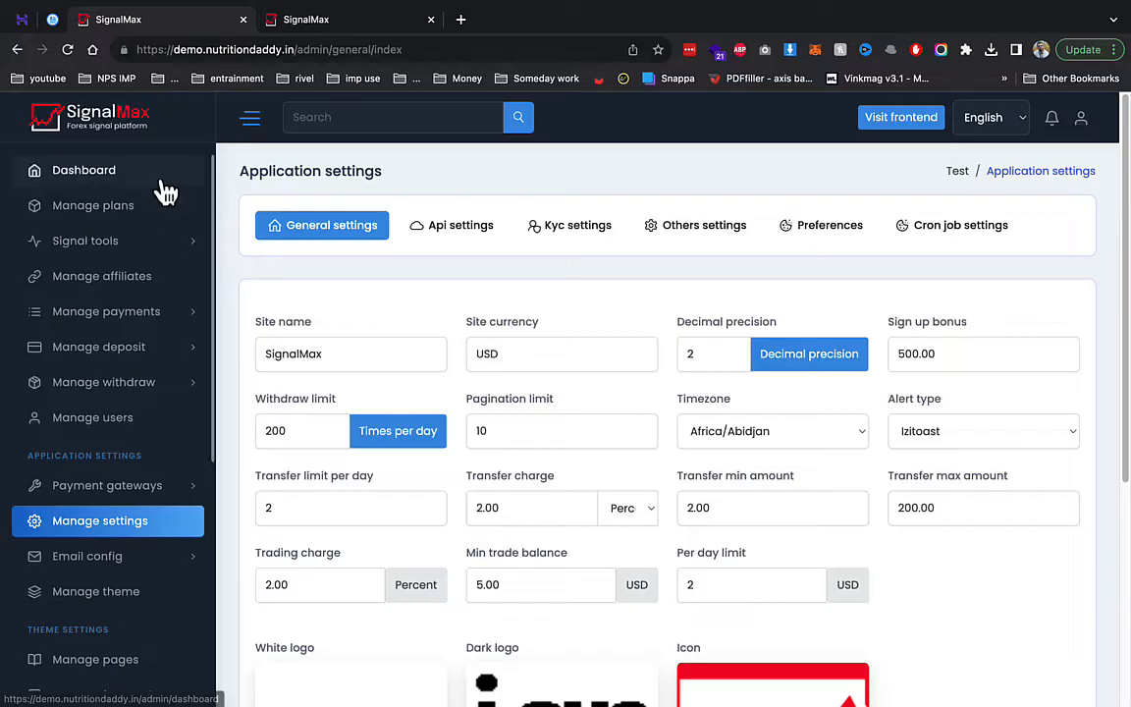
- Replace the Site name with the new name wea
scroll(400, 410, "down", 1)
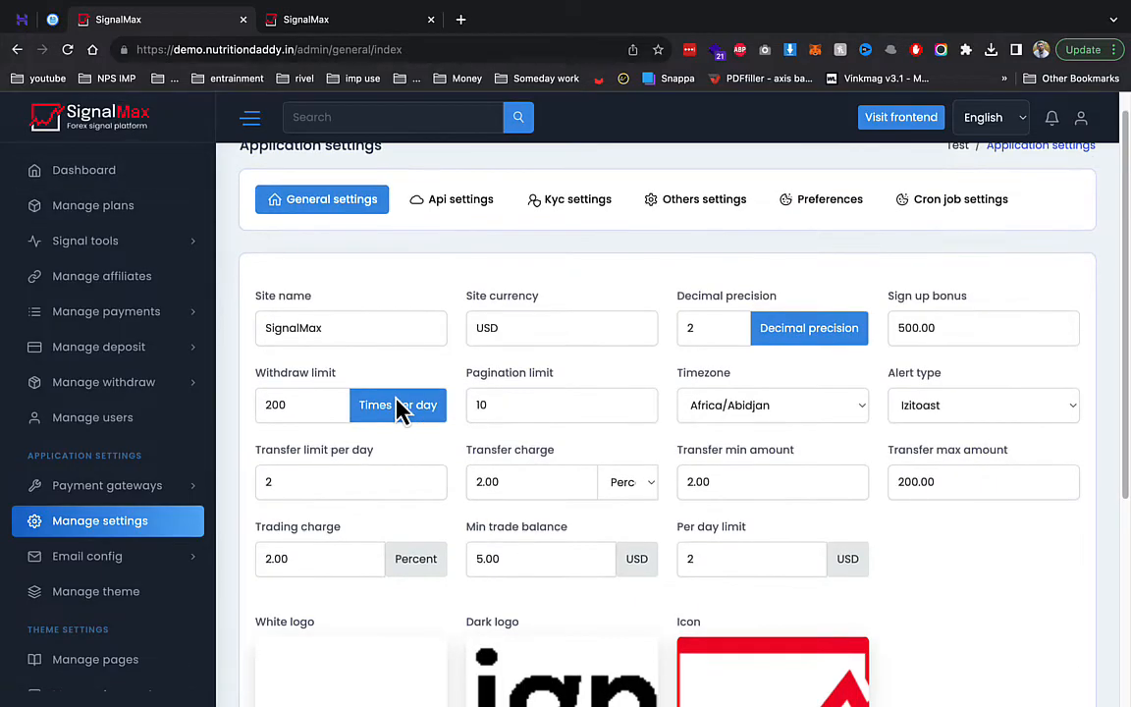
scroll(396, 408, "down", 3)
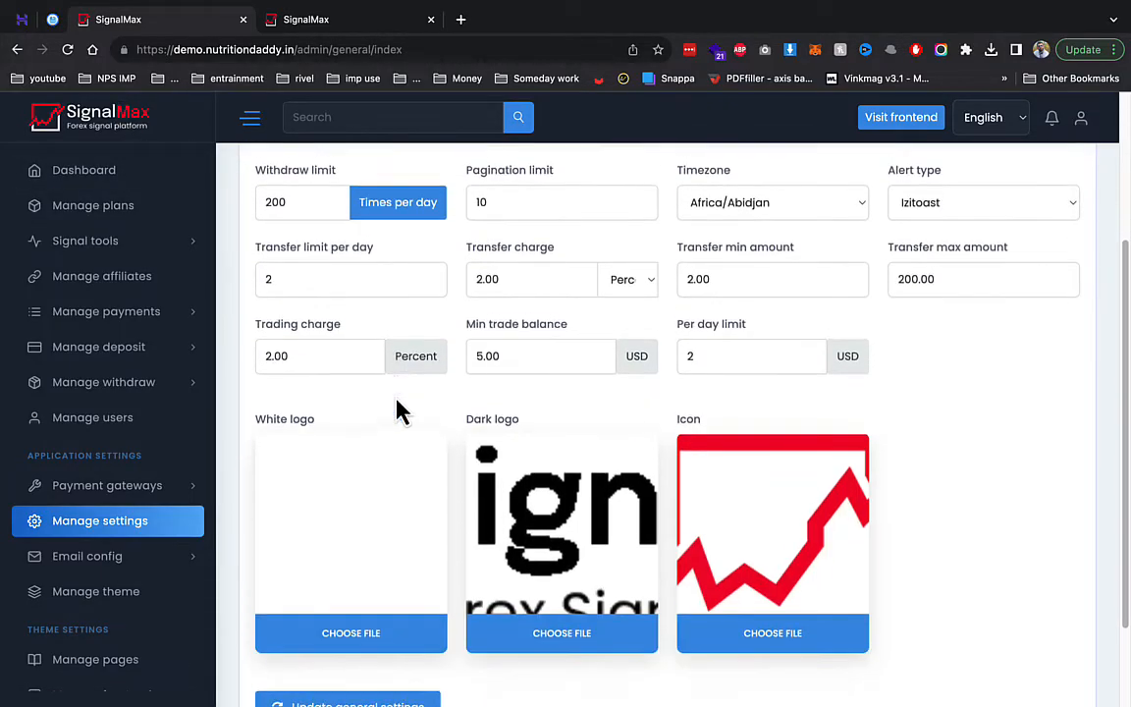
scroll(397, 408, "up", 4)
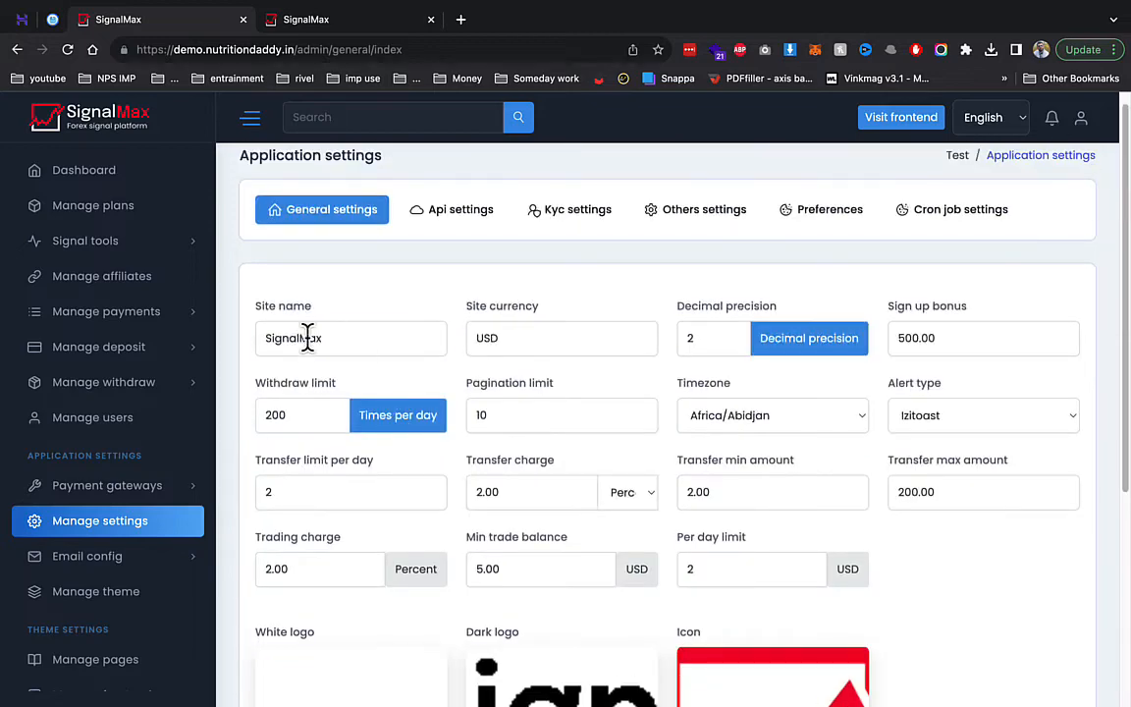
double_click(307, 337)
type("W")
- Review the USD site currency and sign-up bonus, then go to Api settings
scroll(412, 472, "down", 5)
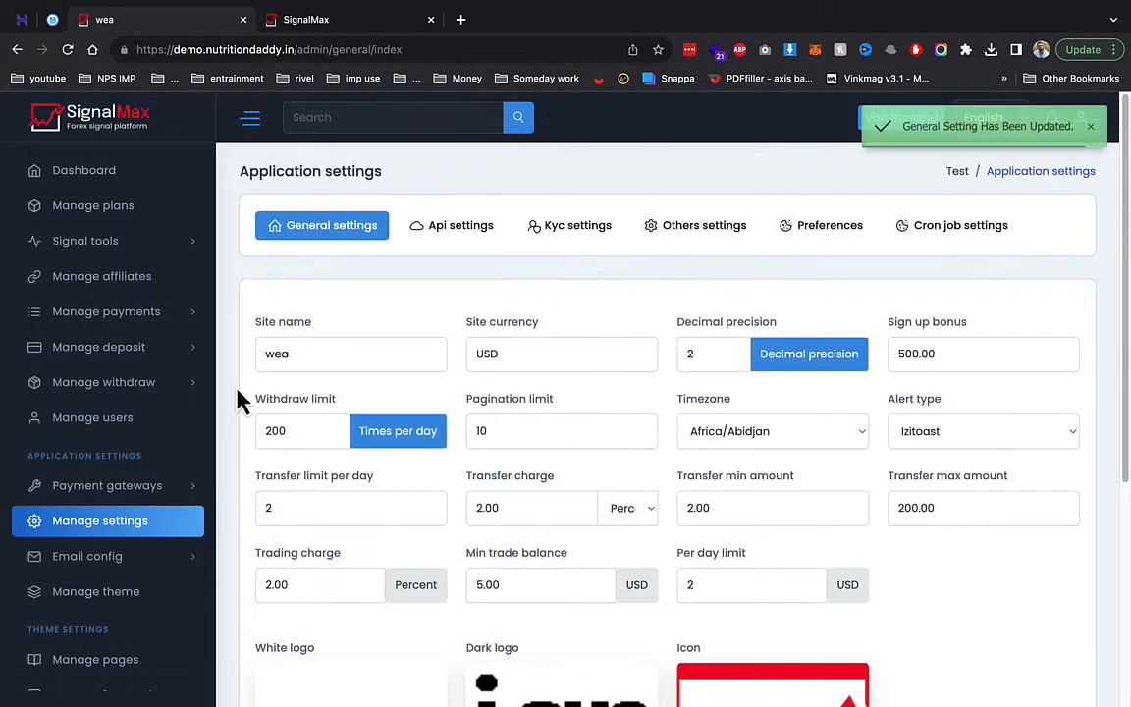
left_click(551, 359)
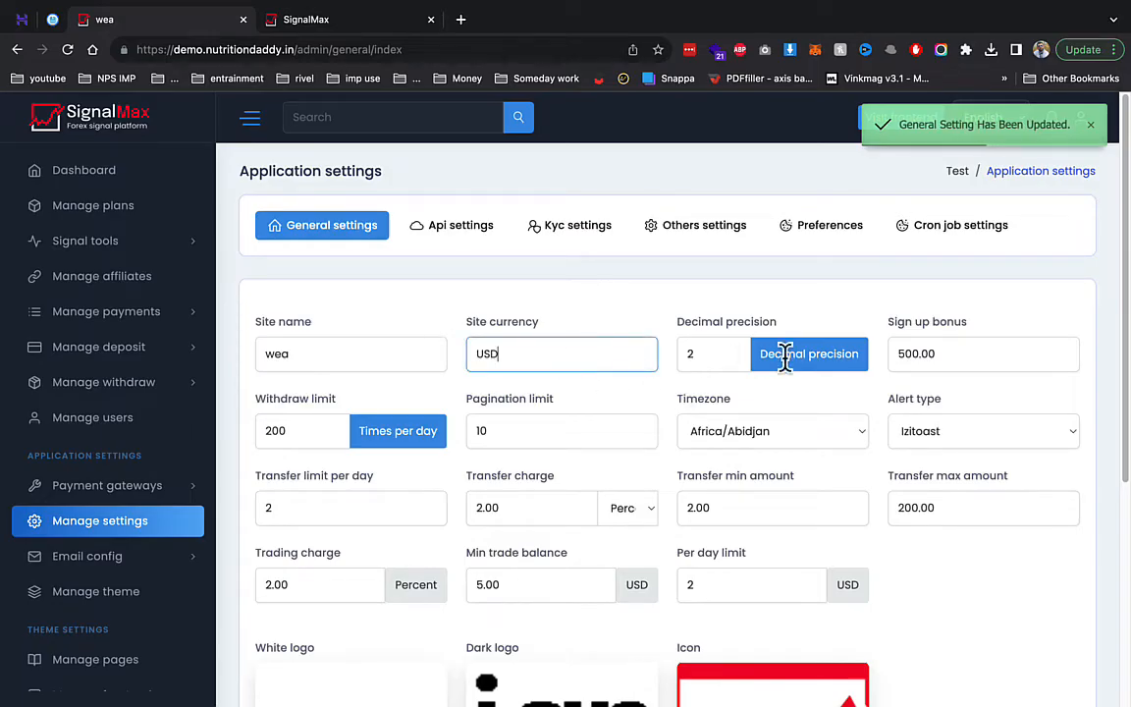
double_click(927, 351)
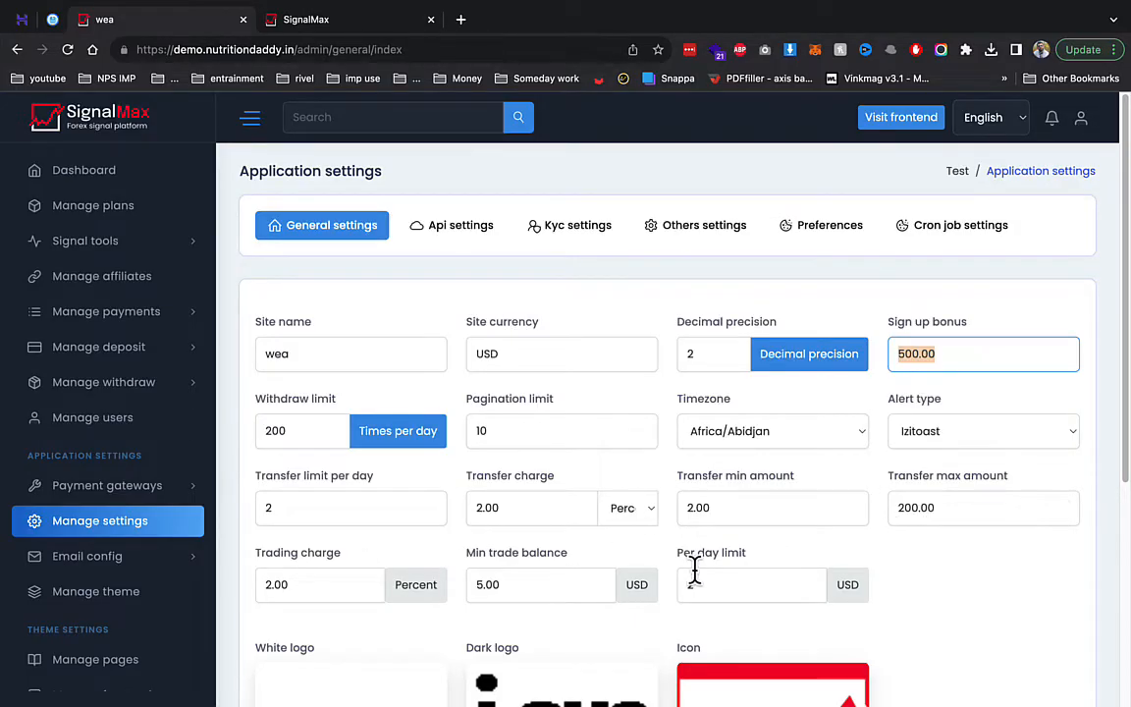
scroll(694, 569, "down", 1)
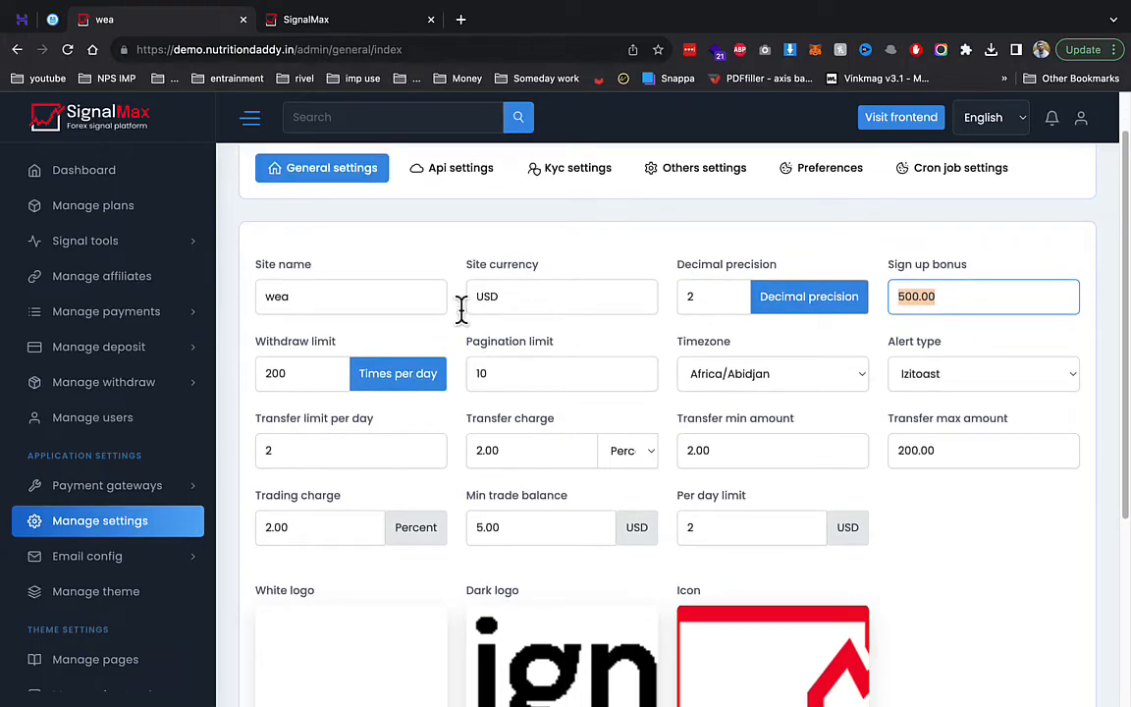
left_click(436, 172)
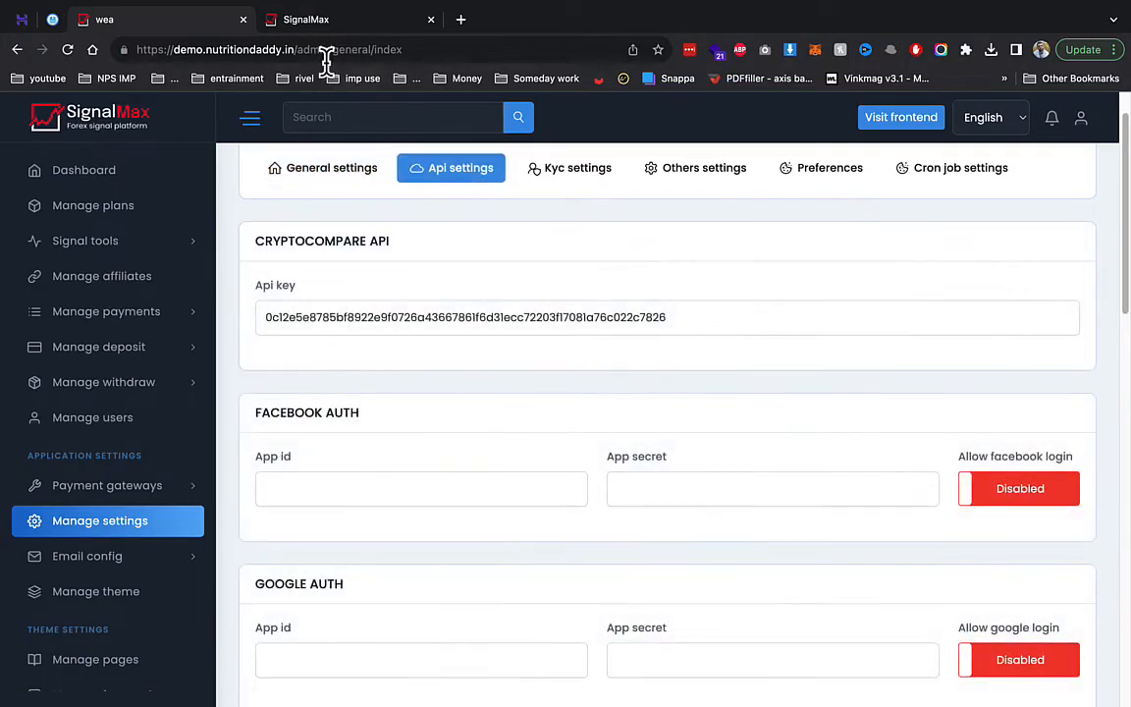
- Browse the public site's packages and home pages
left_click(404, 21)
scroll(462, 461, "down", 10)
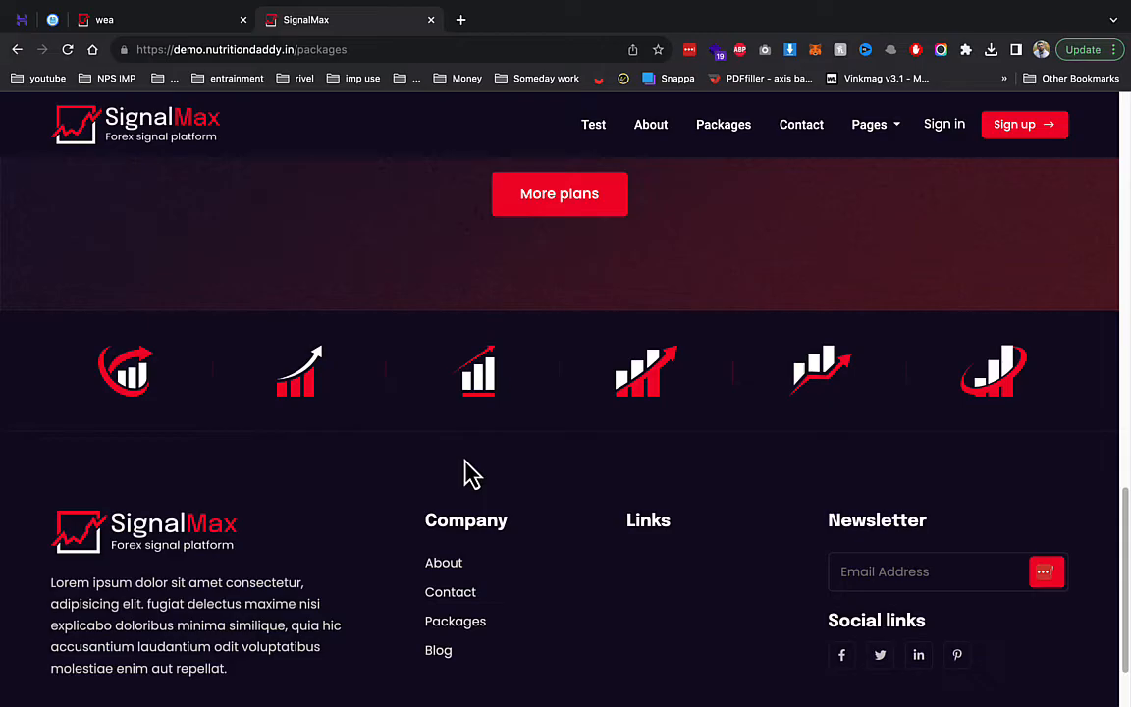
left_click(91, 121)
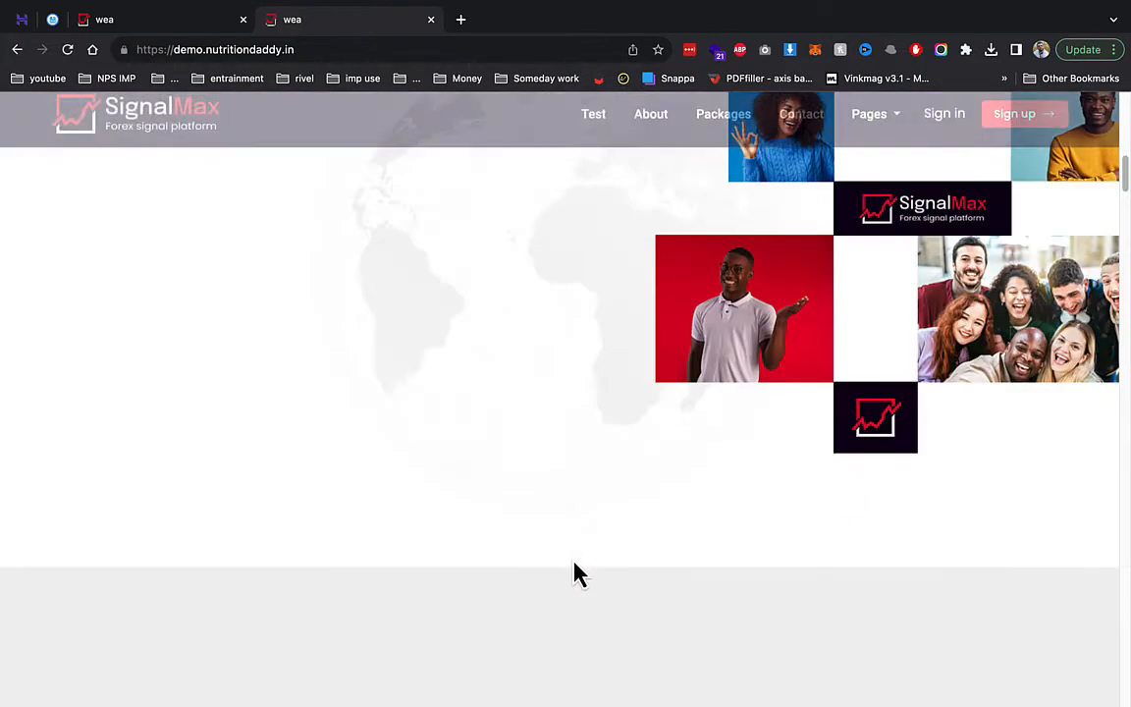
scroll(575, 562, "down", 10)
scroll(573, 562, "up", 1)
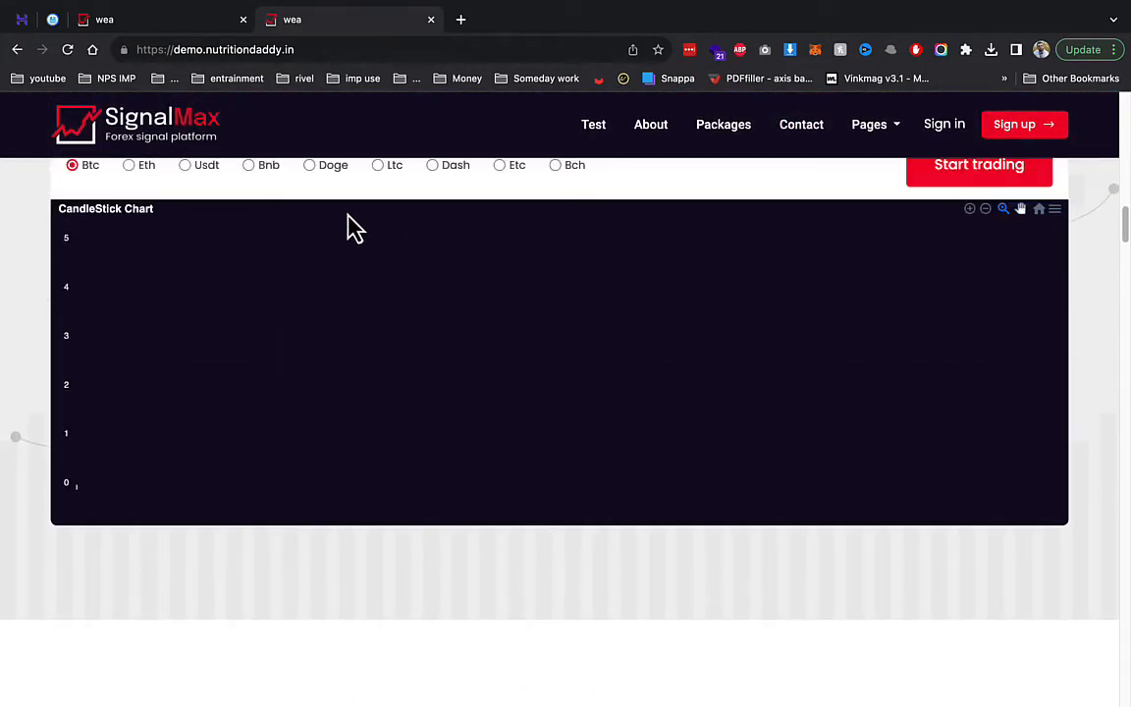
- Search Google for 'CRYPTOCOMPARE API' from the Api settings heading
left_click(157, 20)
double_click(305, 242)
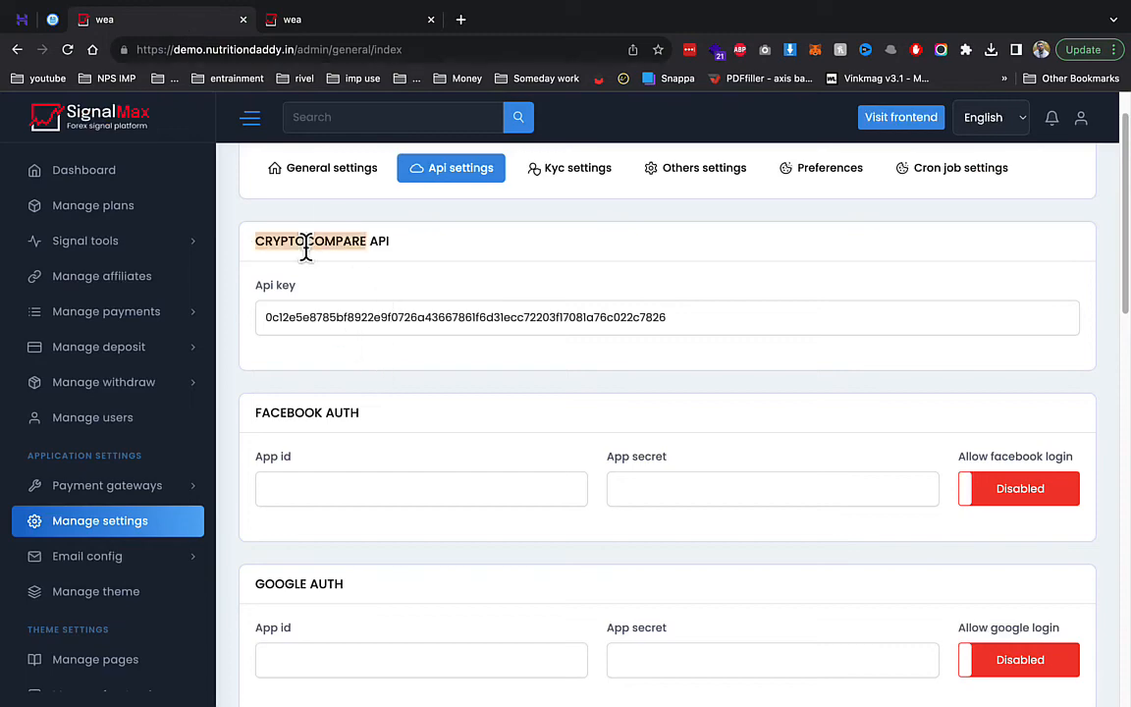
right_click(307, 247)
left_click(288, 236)
right_click(288, 236)
left_click(401, 305)
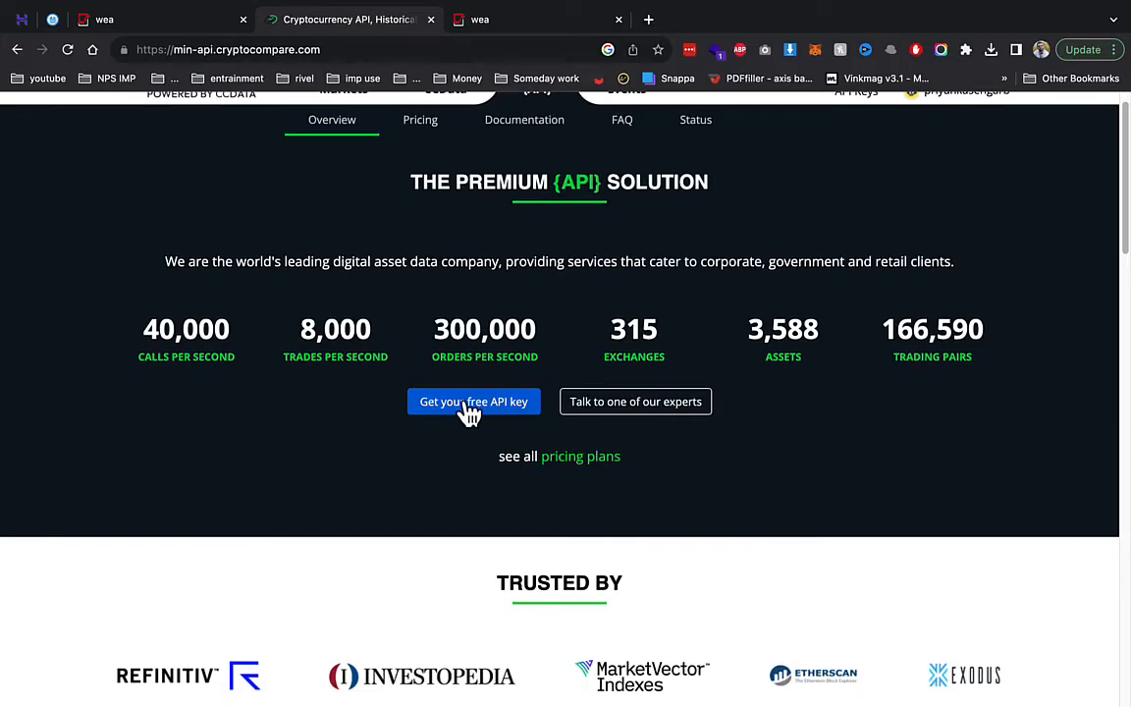
- Get a free CryptoCompare API key, copy it, and return to SignalMax
left_click(470, 409)
left_click(313, 499)
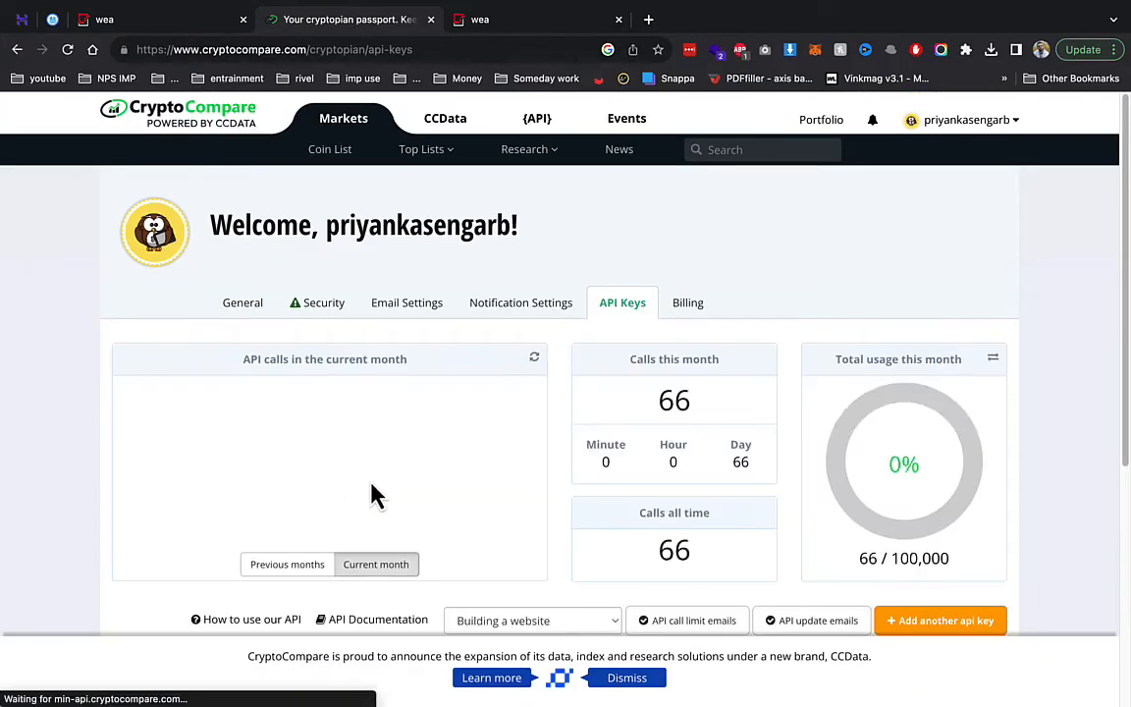
scroll(371, 492, "down", 5)
scroll(390, 489, "up", 2)
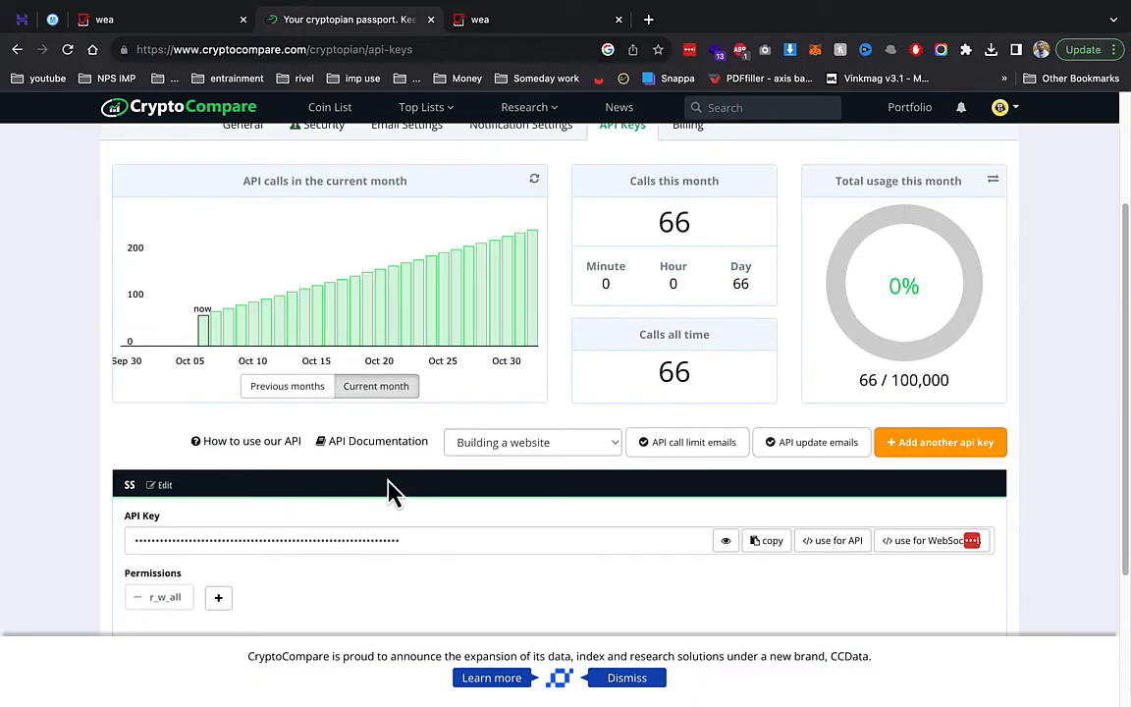
left_click(764, 546)
left_click(167, 20)
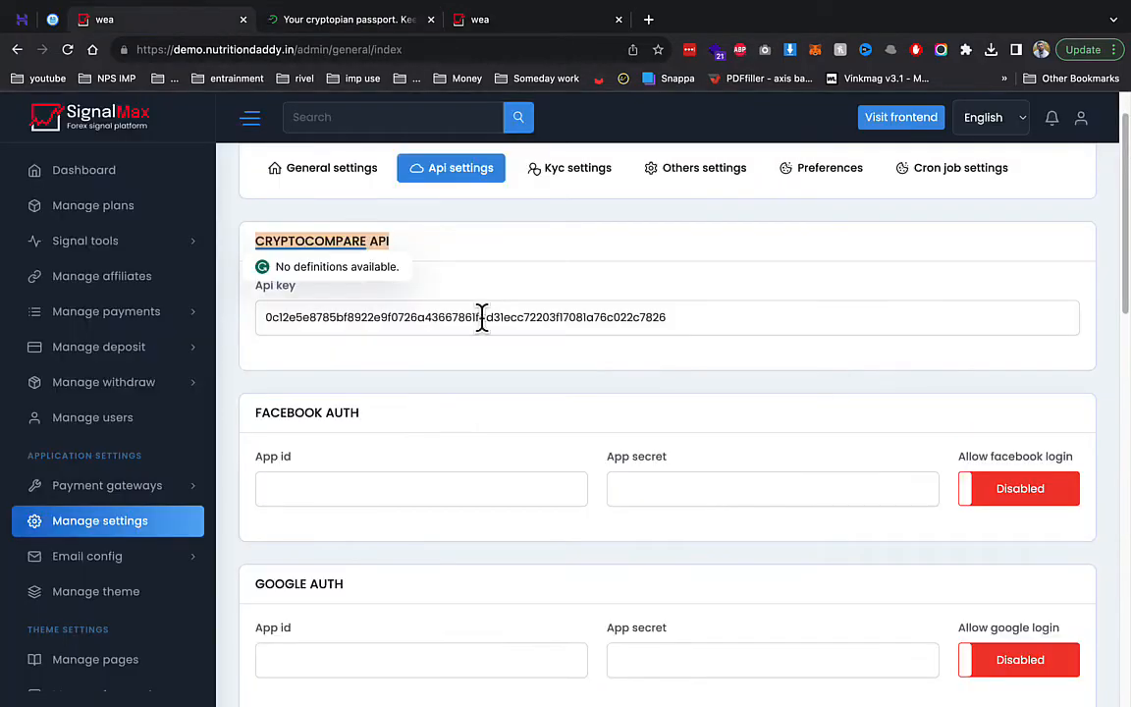
- Paste the new CryptoCompare key over the old Api key value
triple_click(495, 331)
key("ctrl+v")
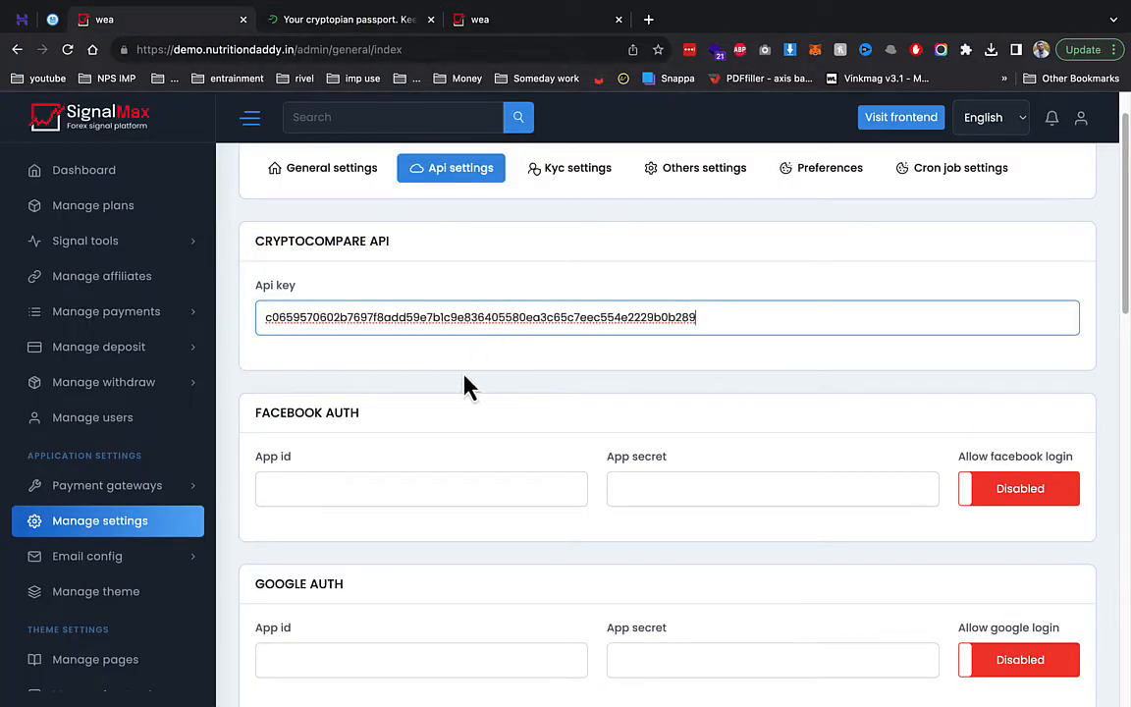
scroll(461, 391, "down", 2)
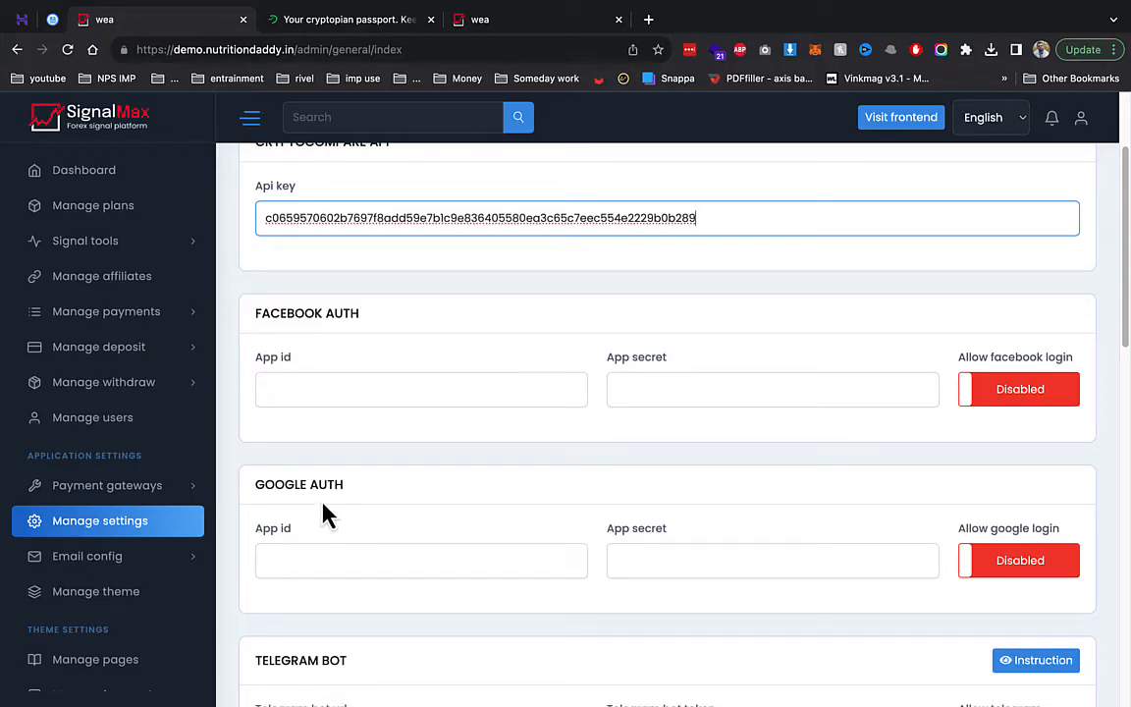
scroll(424, 479, "down", 5)
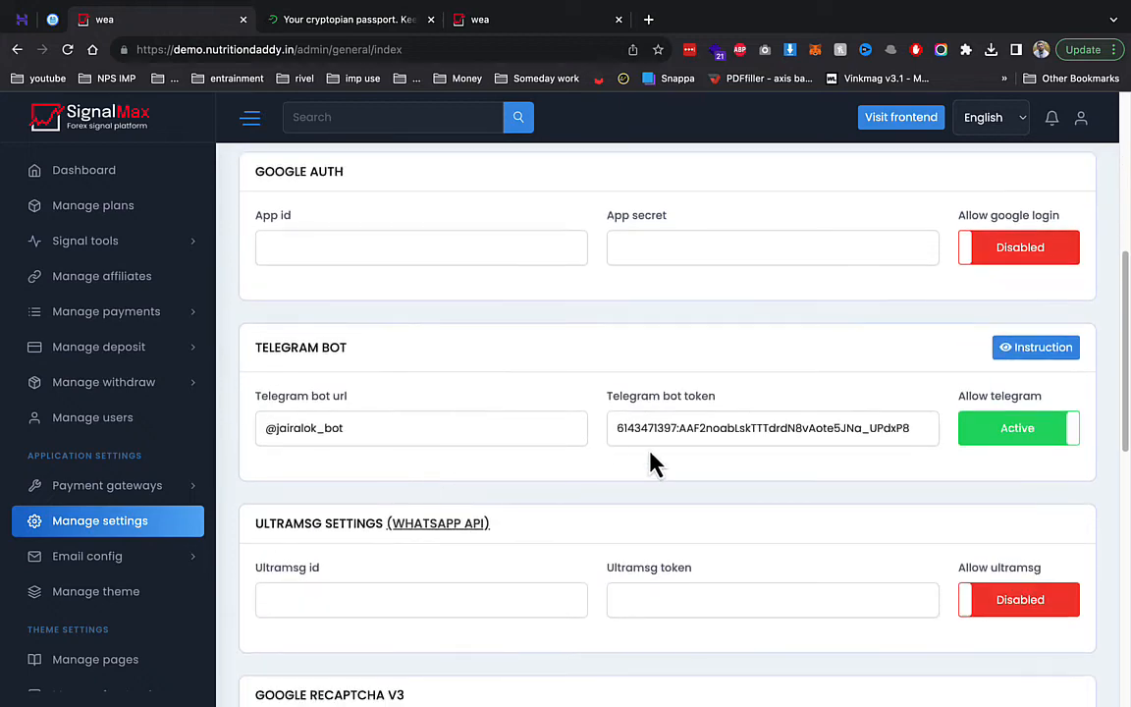
- Check the Telegram bot token and briefly view the UltraMsg WhatsApp API page
left_click_drag(639, 432, 895, 424)
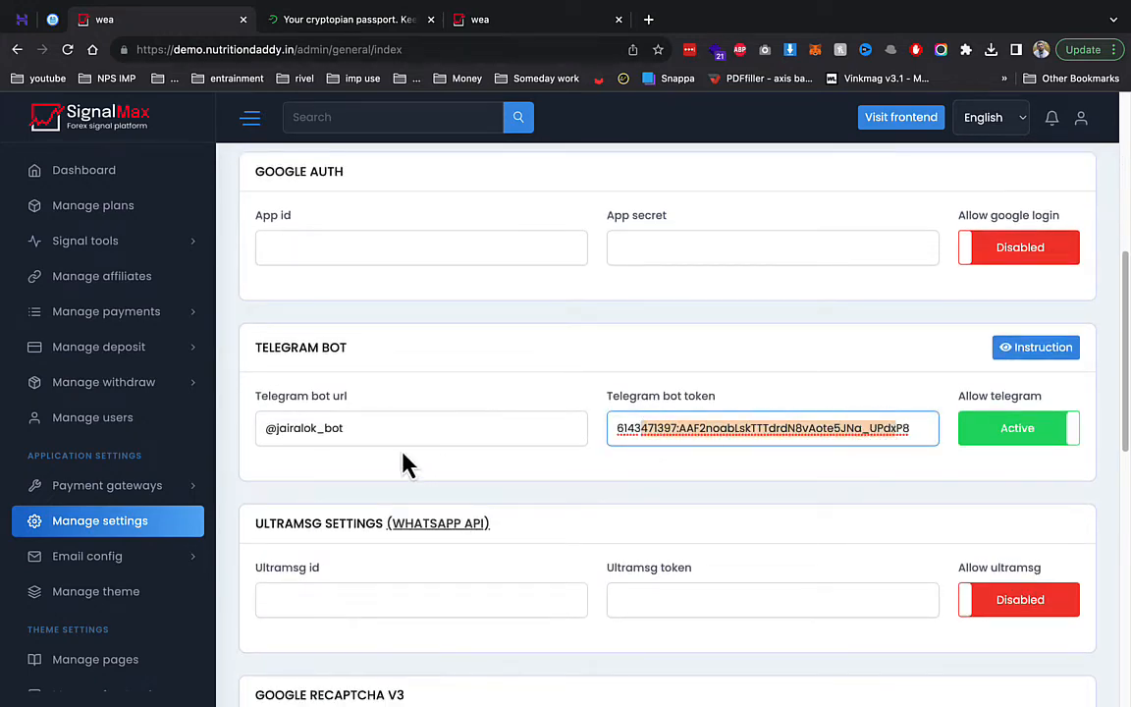
scroll(383, 571, "down", 1)
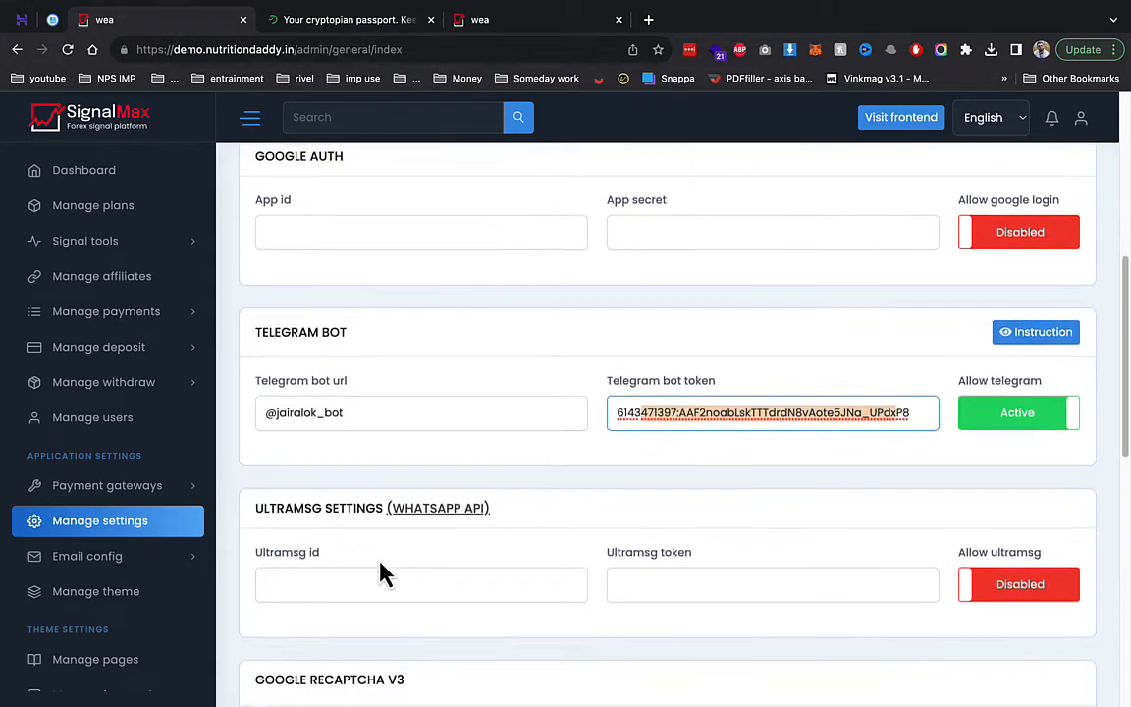
right_click(450, 507)
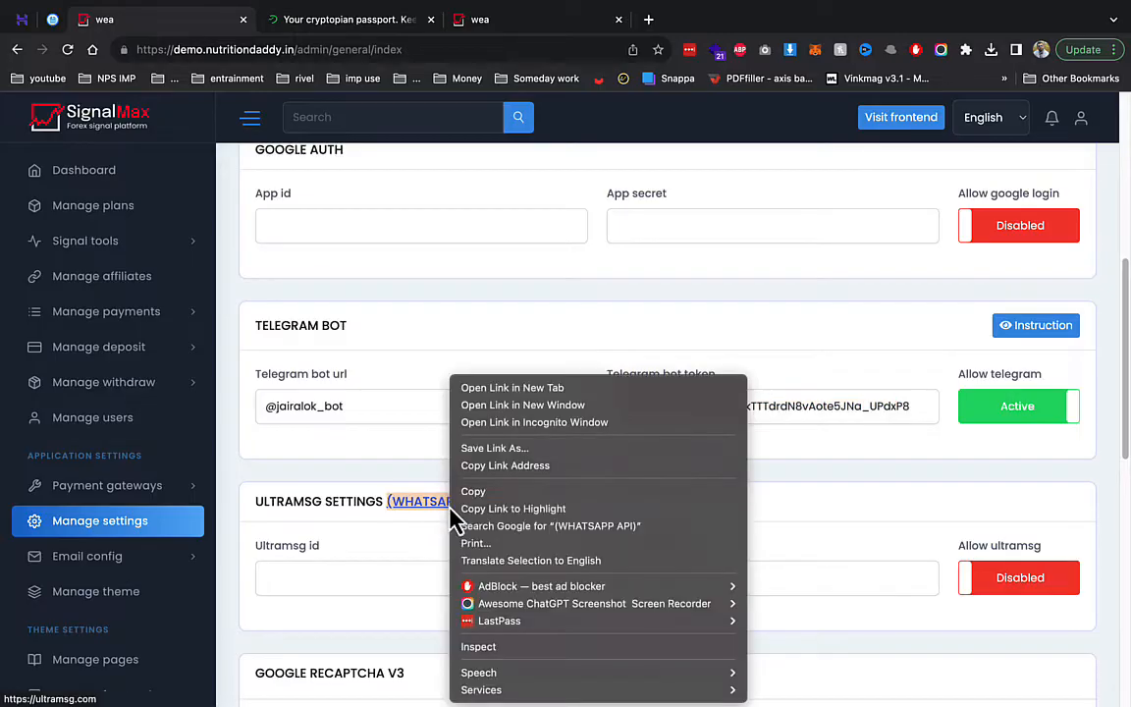
left_click(512, 389)
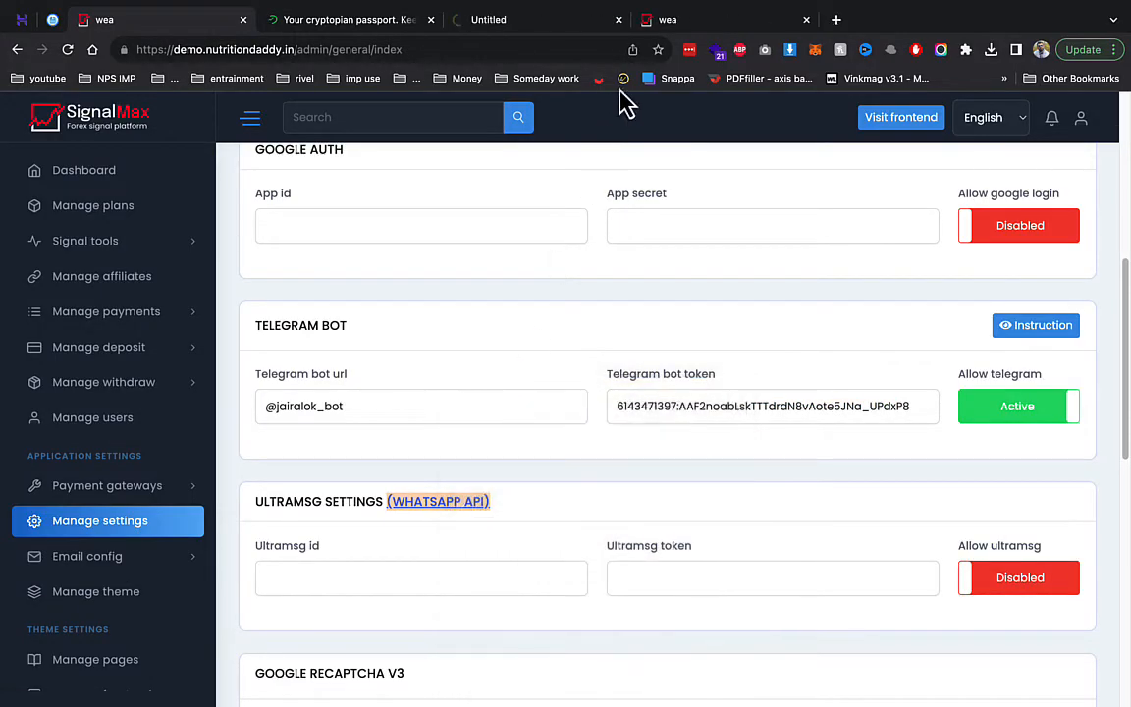
left_click(488, 22)
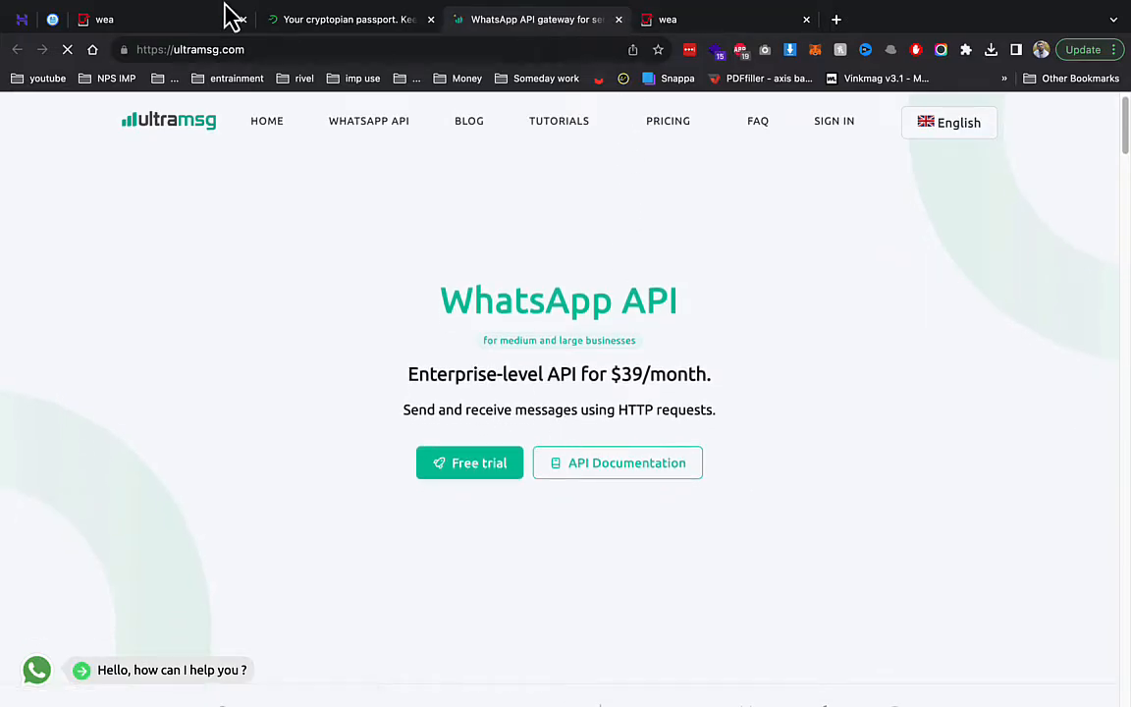
key("ctrl+w")
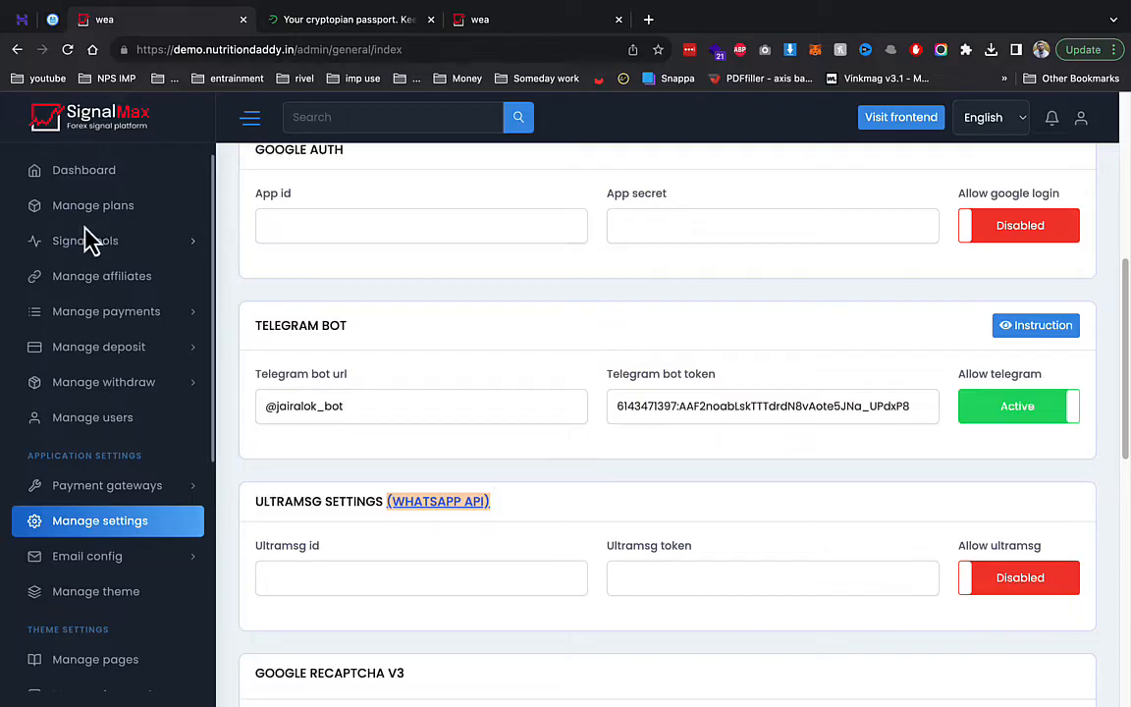
- Save the updated API settings
scroll(403, 525, "down", 2)
scroll(598, 520, "down", 6)
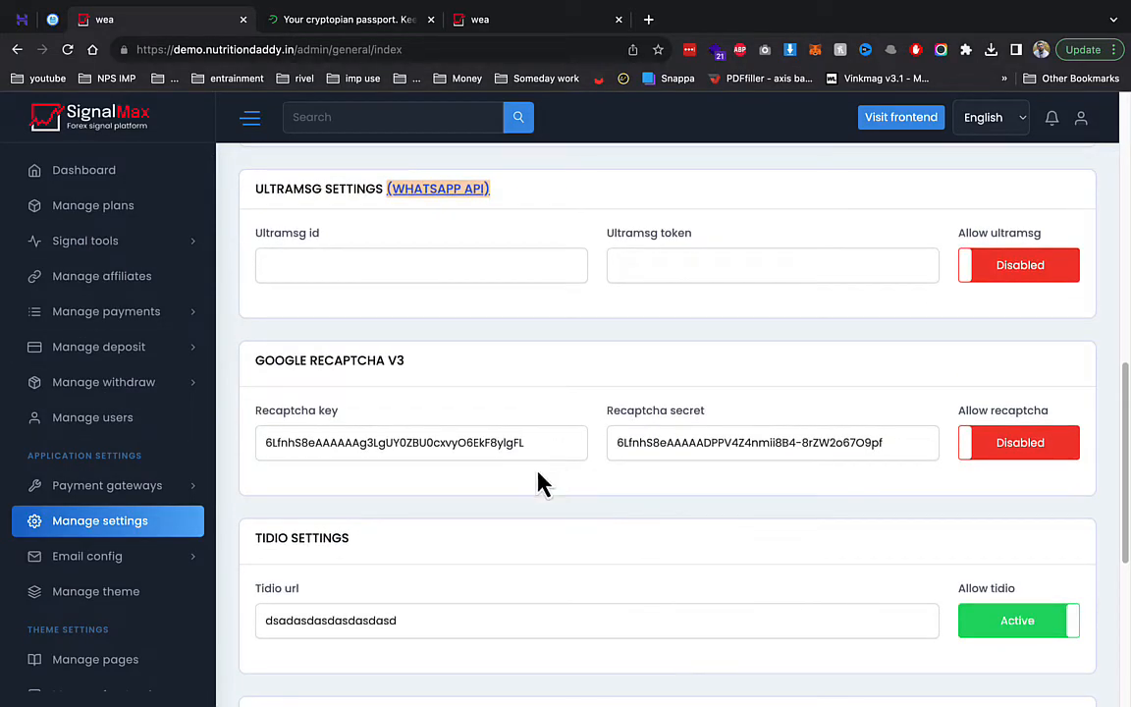
scroll(586, 442, "up", 5)
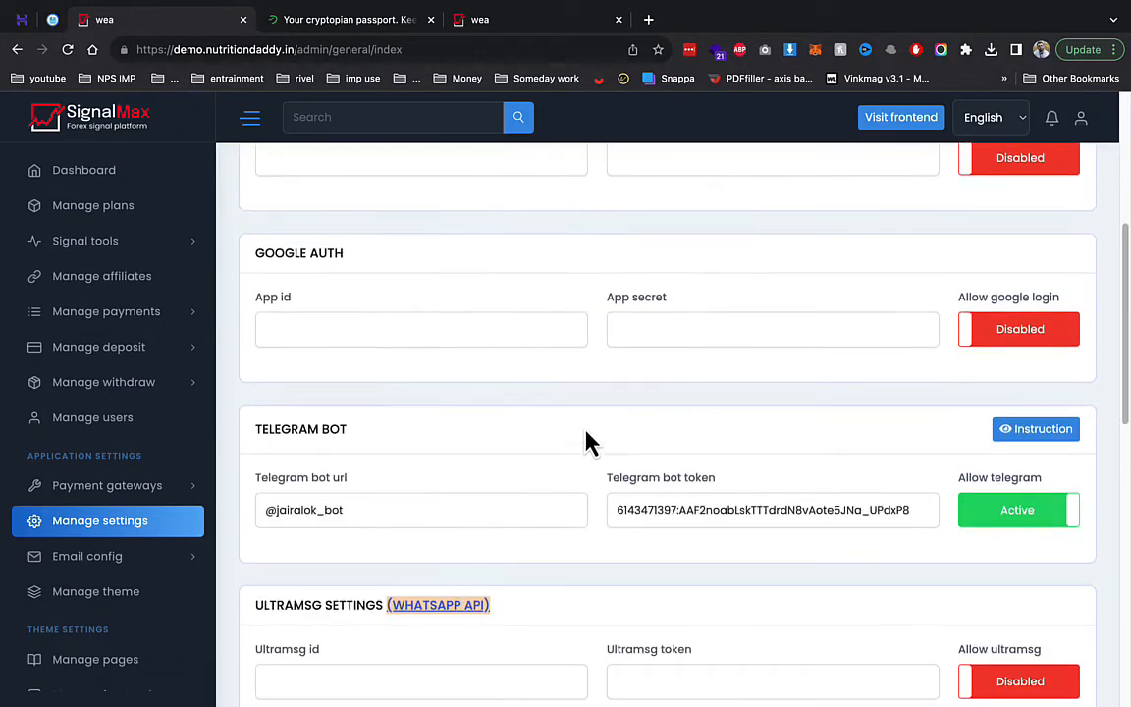
scroll(526, 492, "down", 8)
left_click(385, 649)
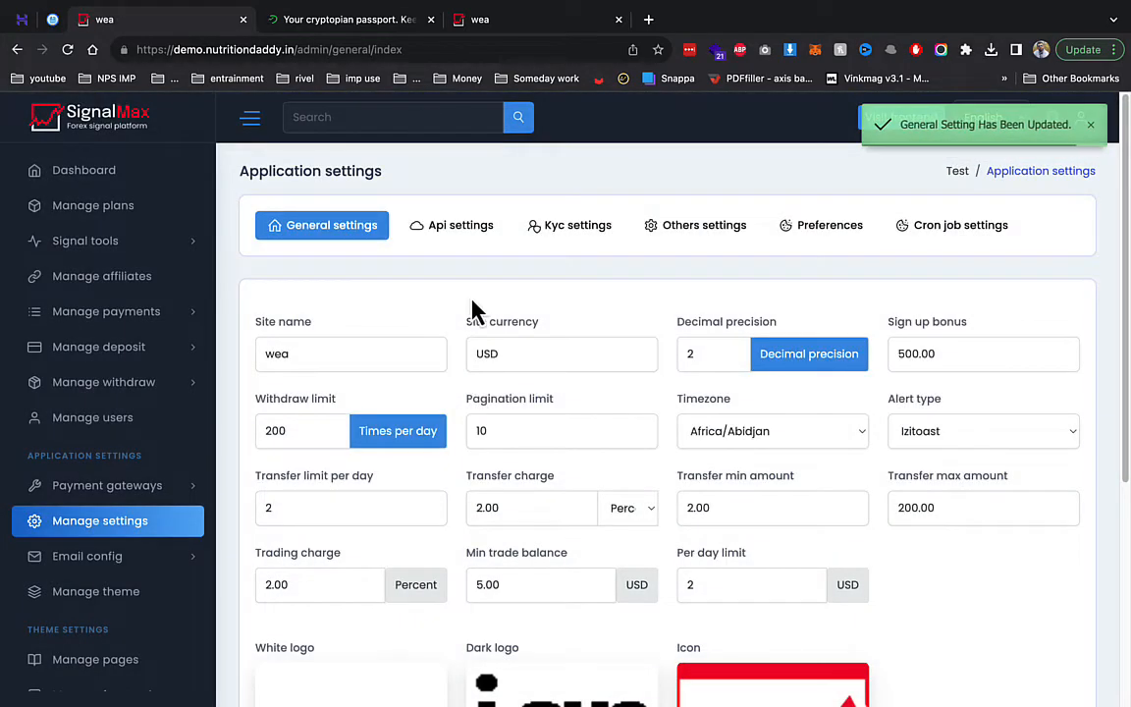
- Verify the front-page Btc candlestick chart, then show the Kyc settings in admin
left_click(499, 20)
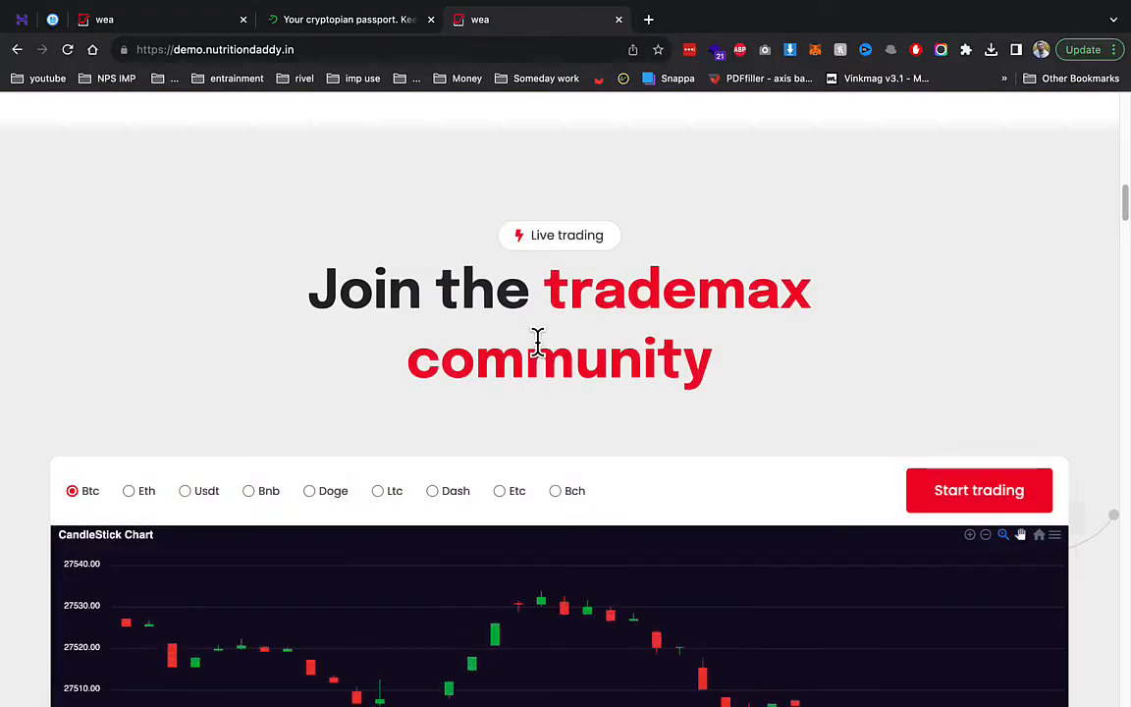
scroll(538, 341, "down", 2)
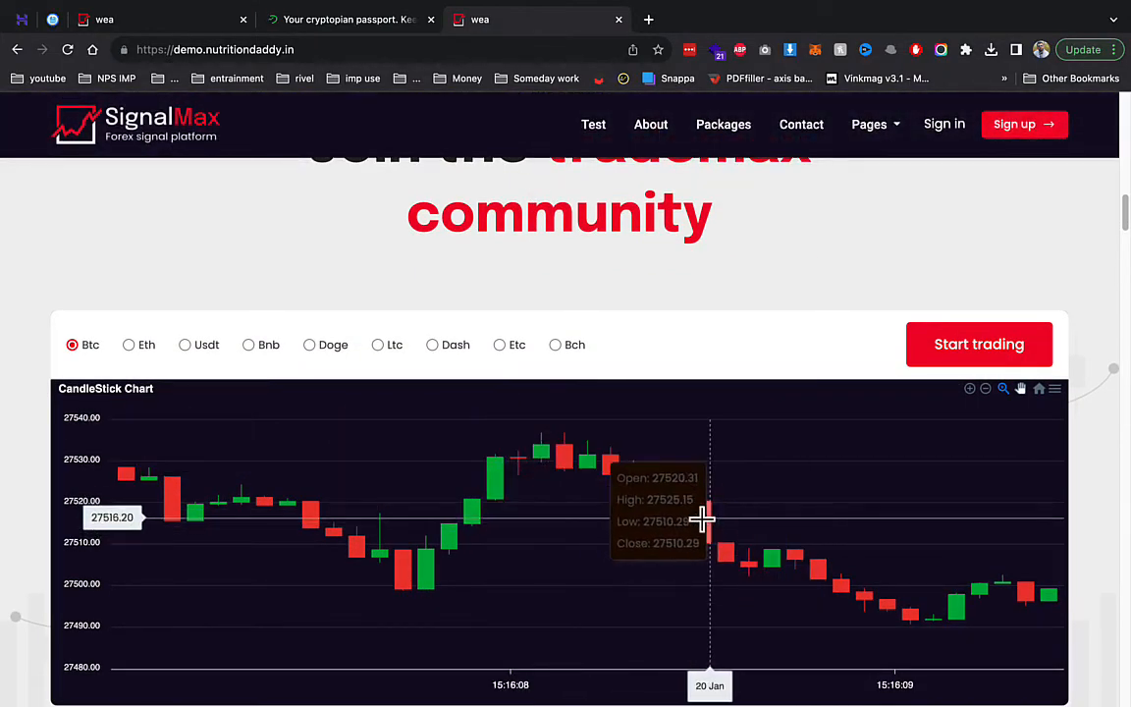
left_click(145, 22)
scroll(585, 429, "down", 3)
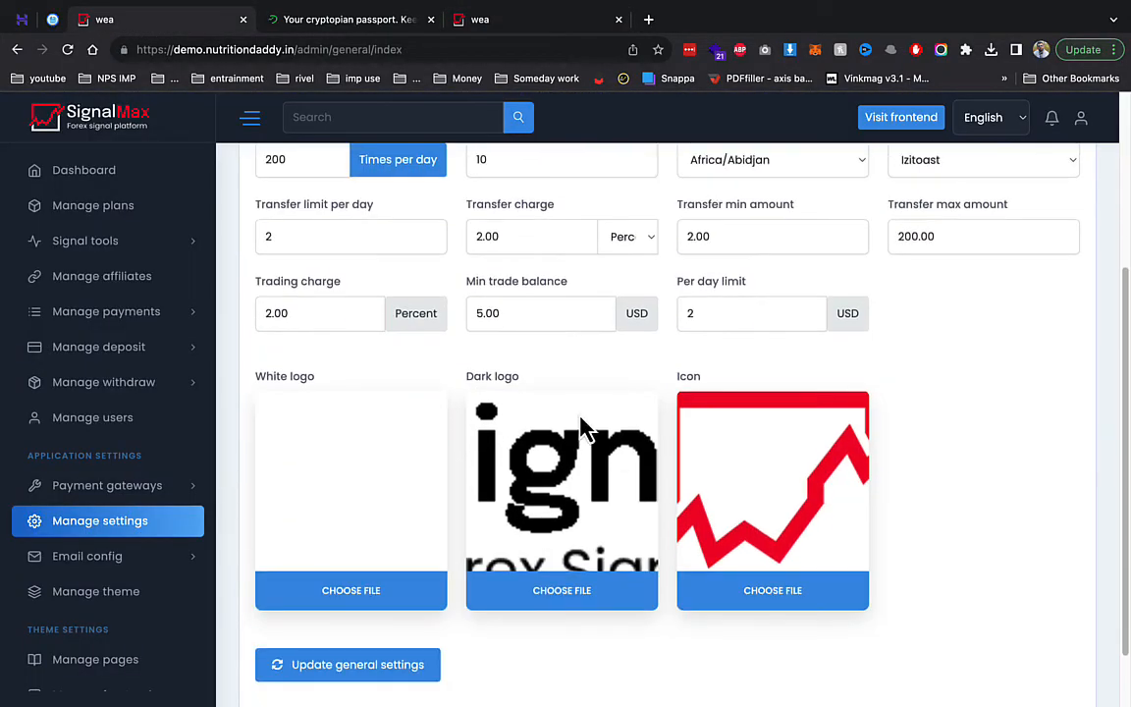
scroll(548, 411, "up", 3)
left_click(581, 238)
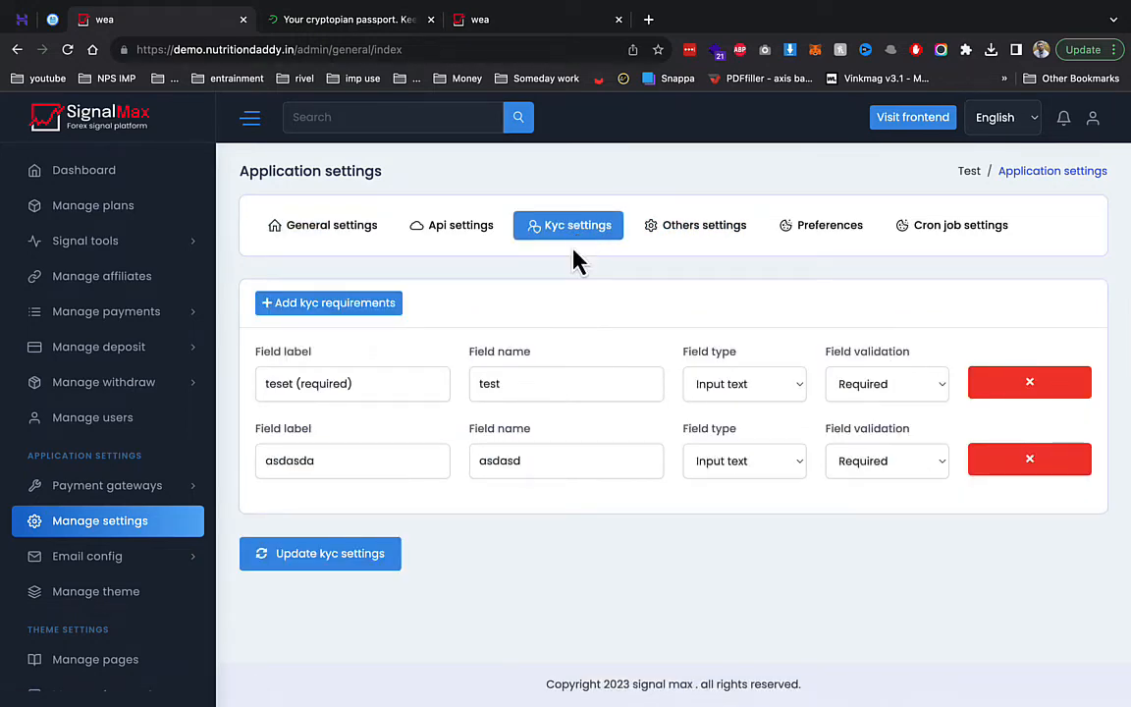
- Review the copyright, font and cookie settings under Others settings
left_click(734, 224)
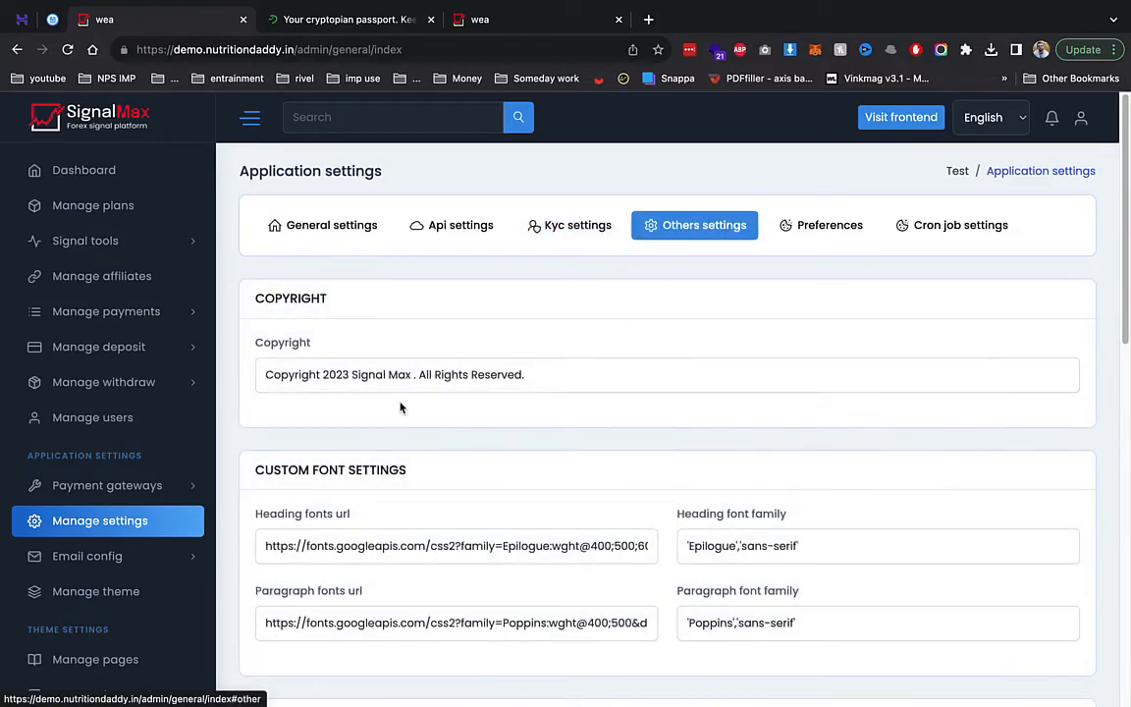
scroll(336, 421, "down", 10)
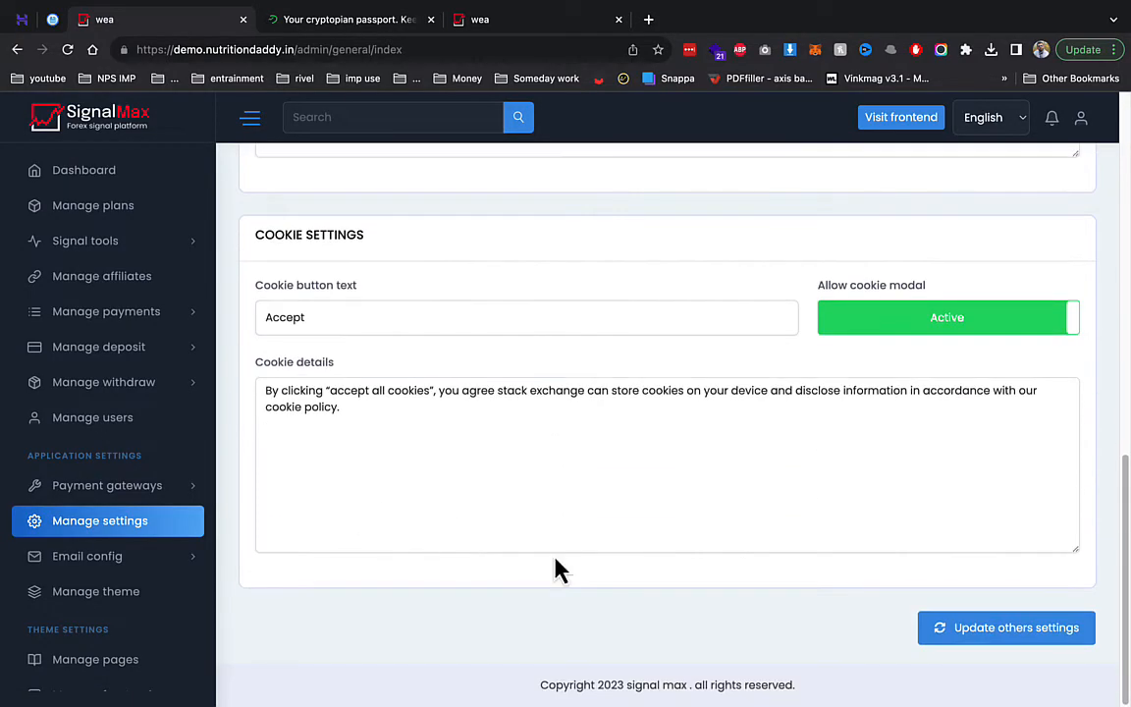
scroll(88, 520, "down", 5)
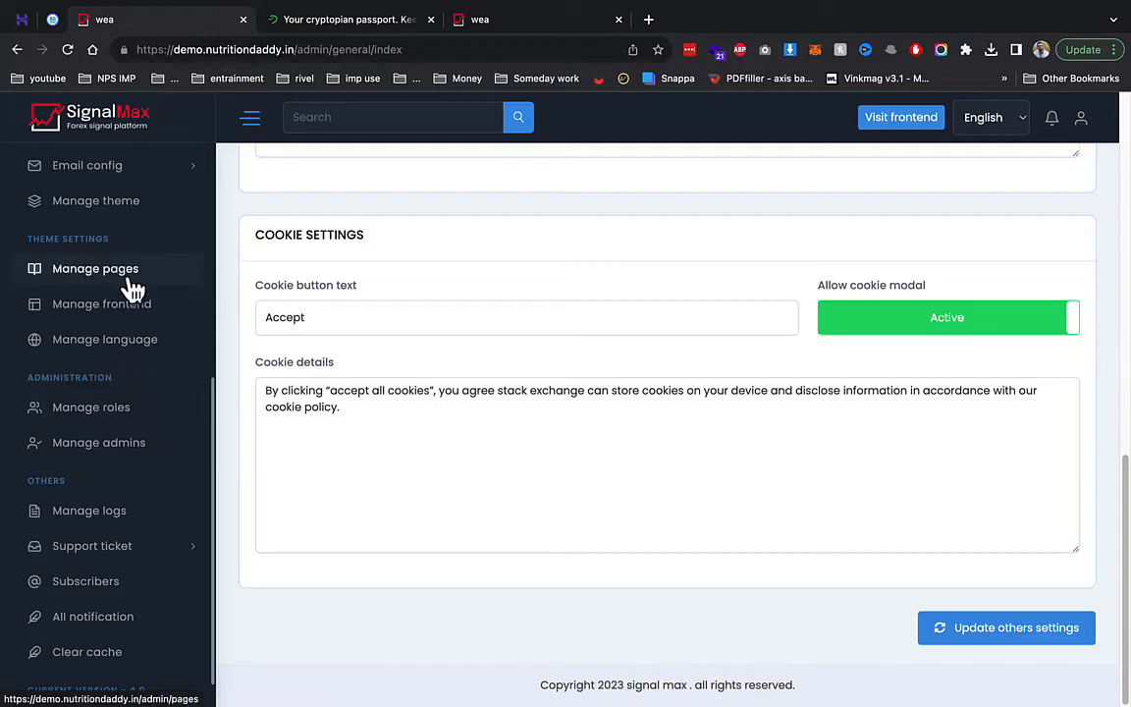
- Open the Manage pages list, glance at the other browser tabs, and return to it
left_click(129, 280)
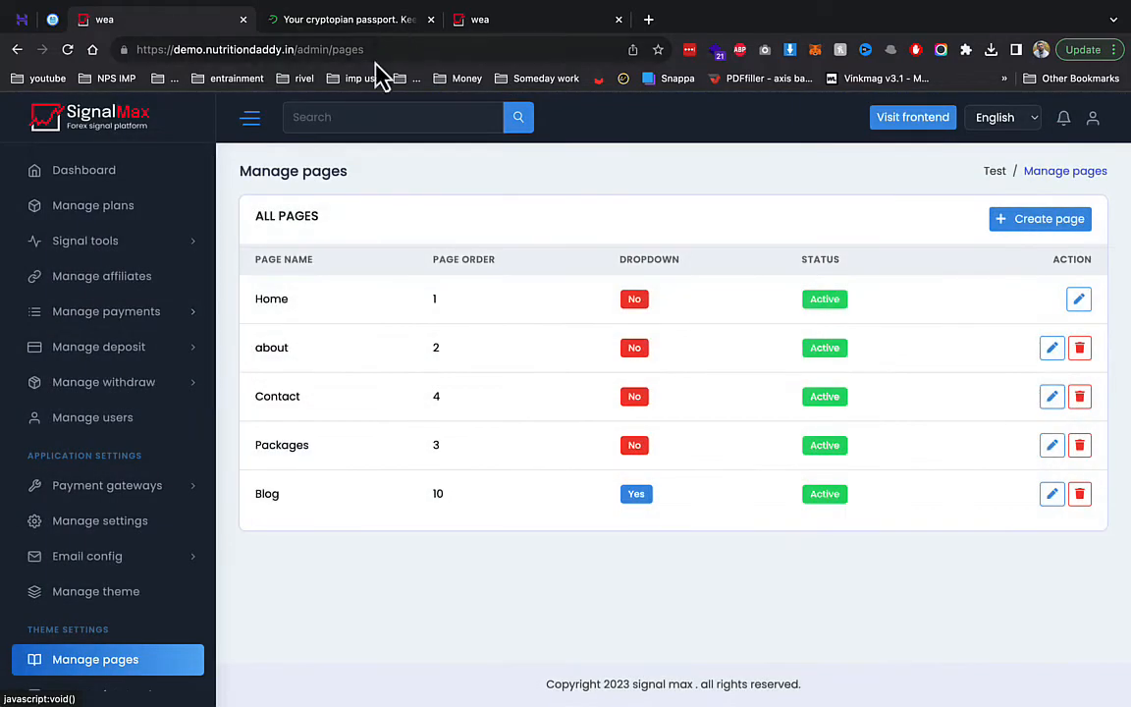
left_click(422, 21)
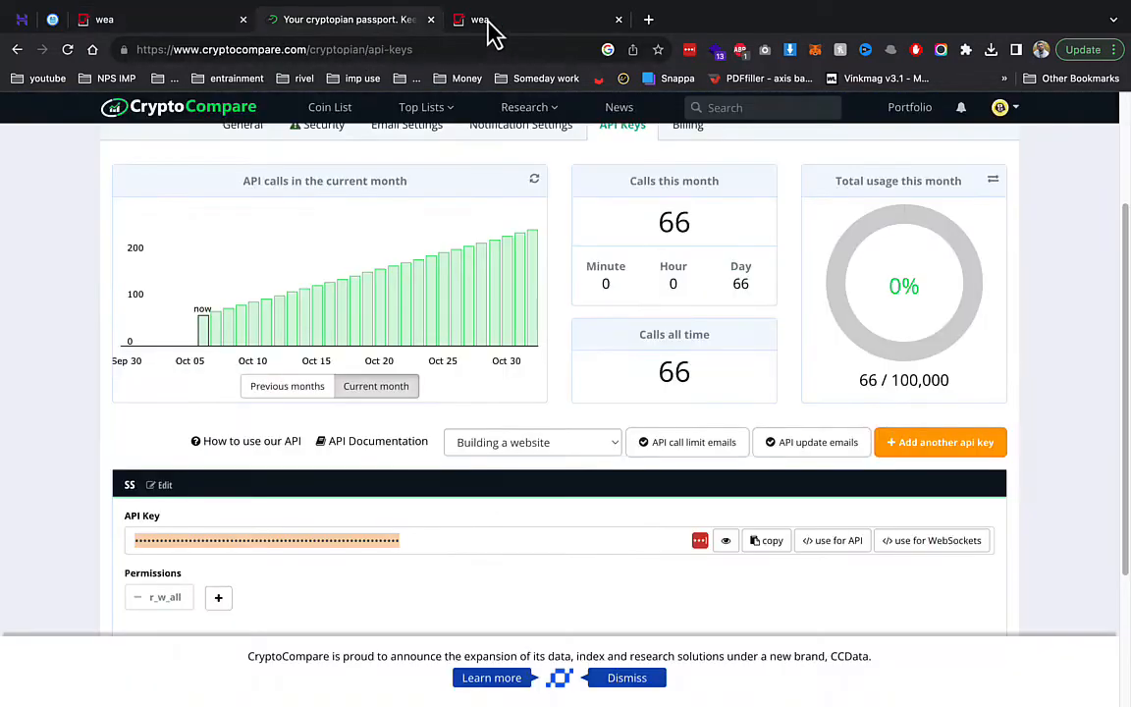
left_click(481, 21)
scroll(333, 203, "up", 2)
left_click(196, 19)
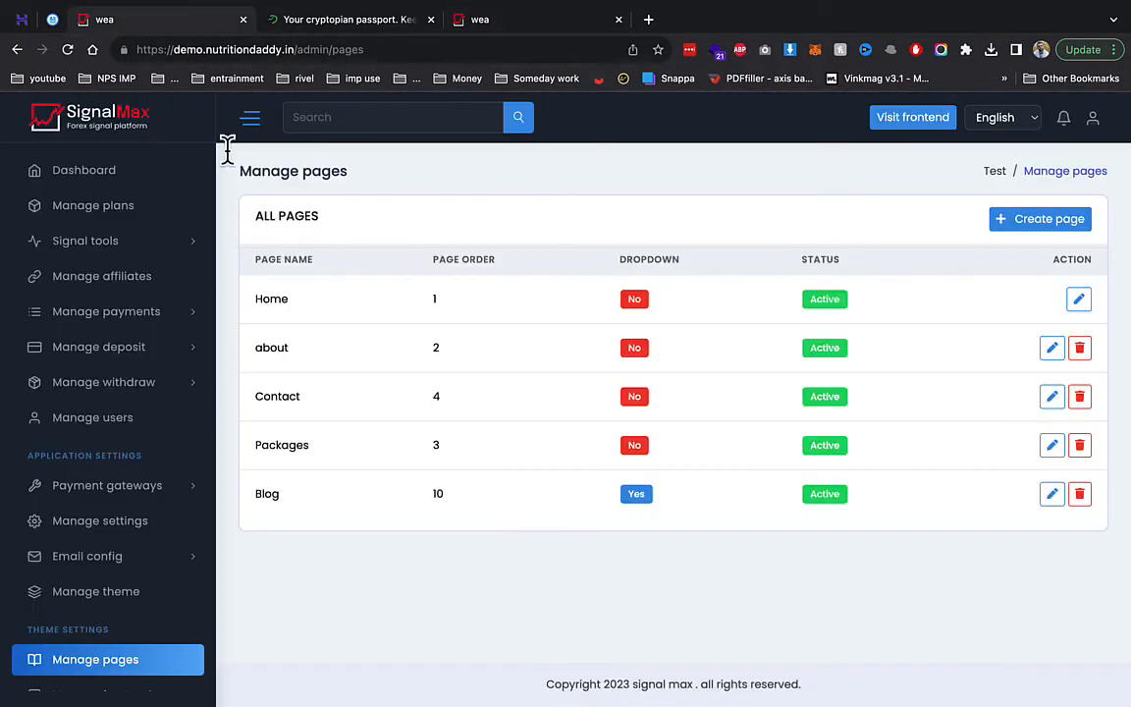
- Open the About section in the front-end content sections editor
scroll(142, 546, "down", 5)
left_click(142, 300)
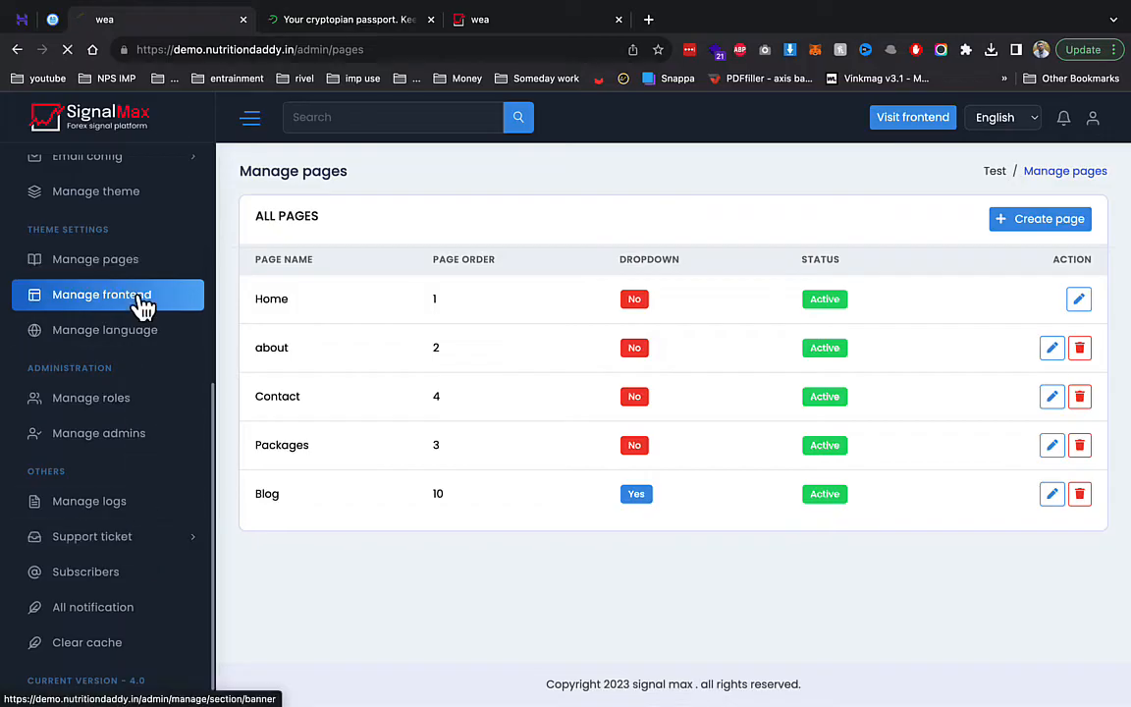
scroll(356, 453, "down", 1)
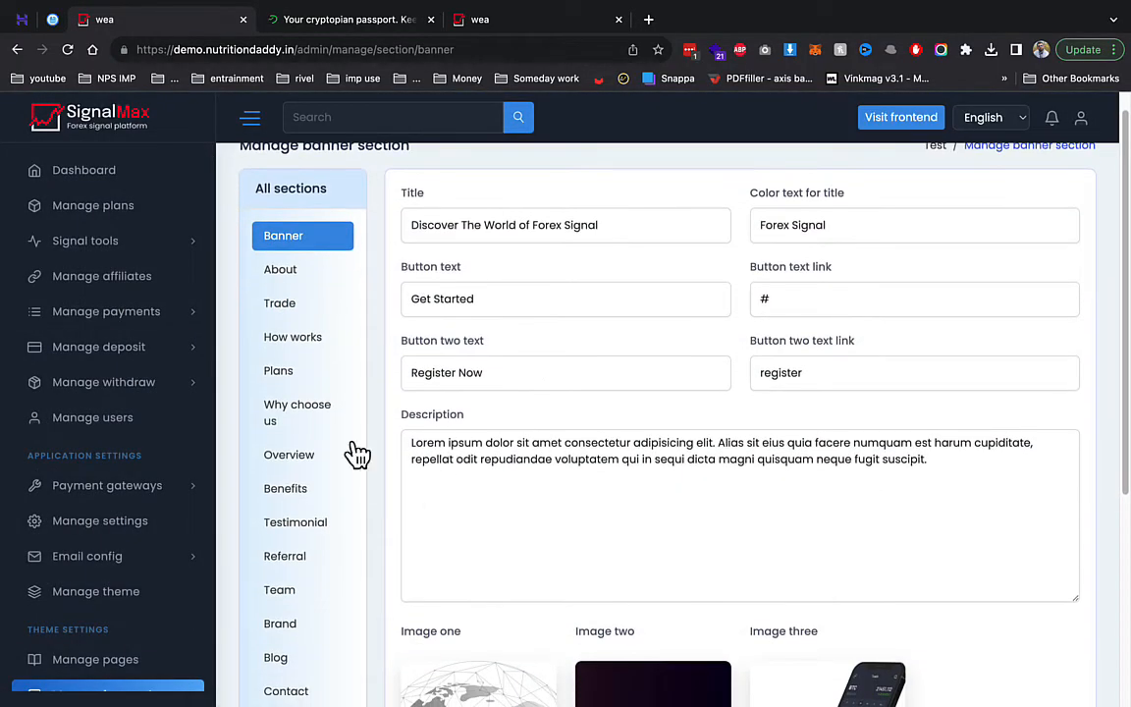
left_click(298, 280)
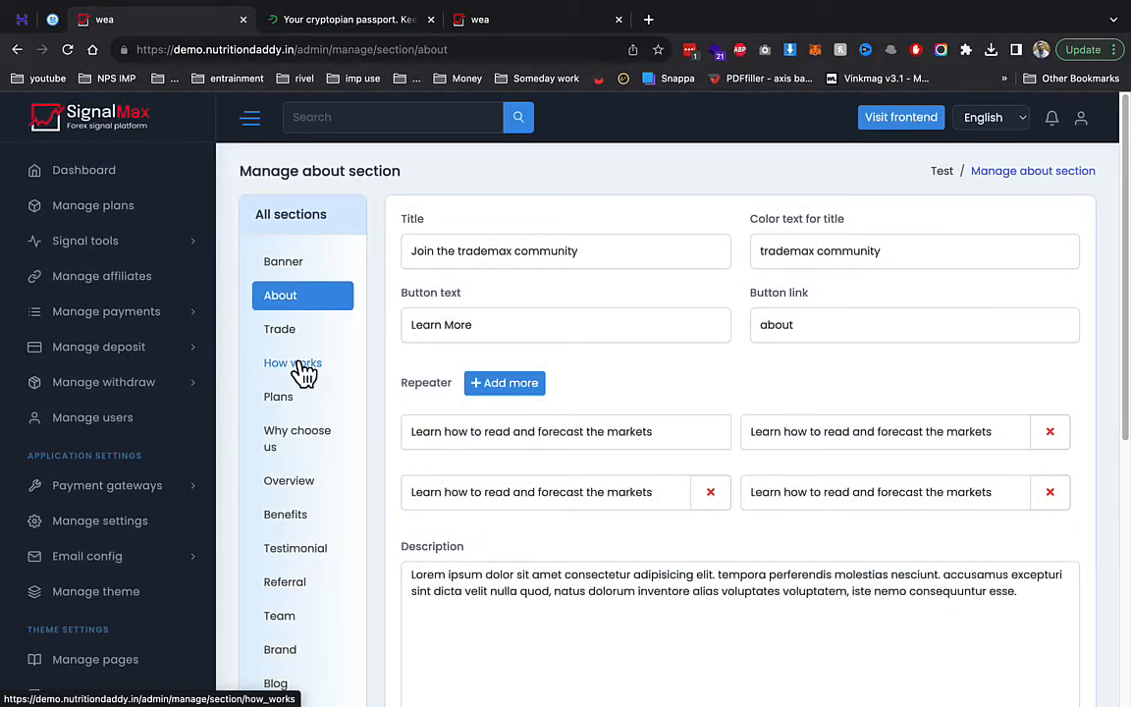
- Select all of the About description text and scroll down to the Image one and Image two cards
left_click(487, 589)
key("ctrl+a")
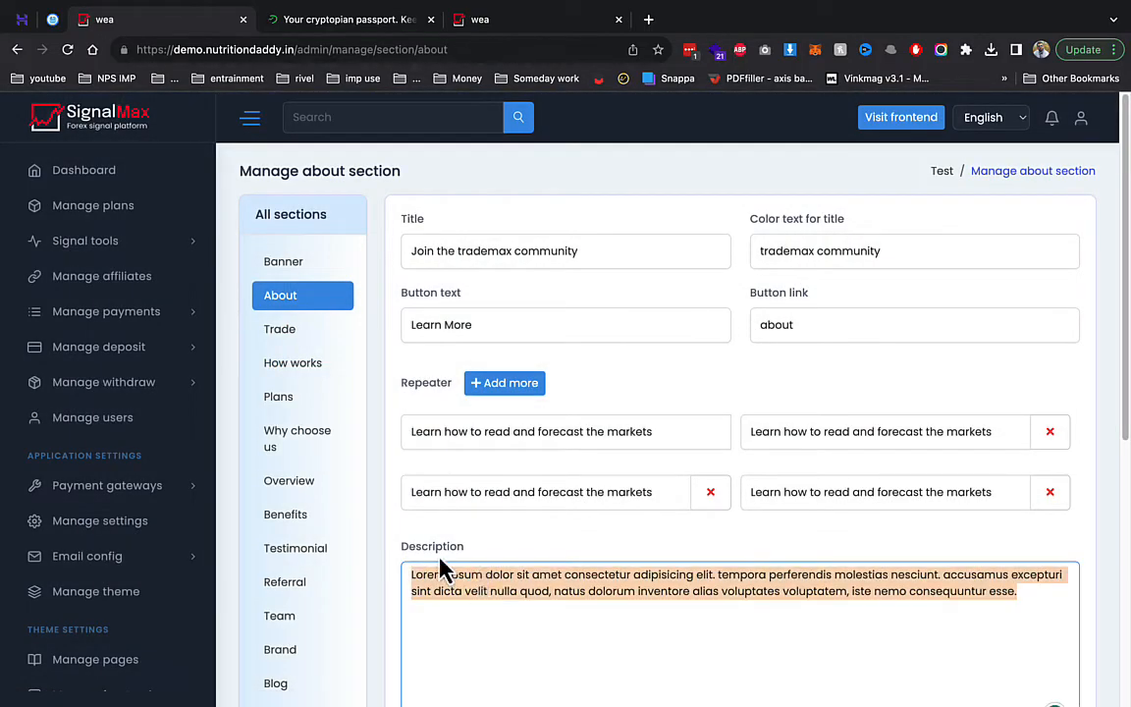
scroll(546, 402, "down", 3)
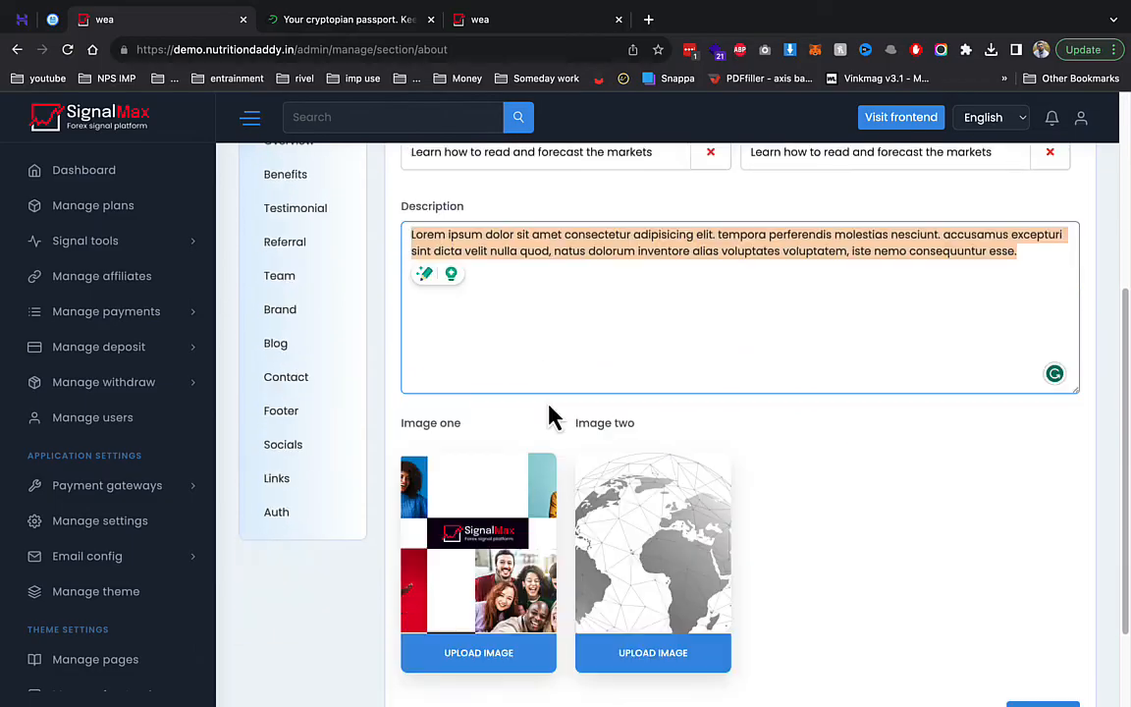
scroll(550, 417, "down", 1)
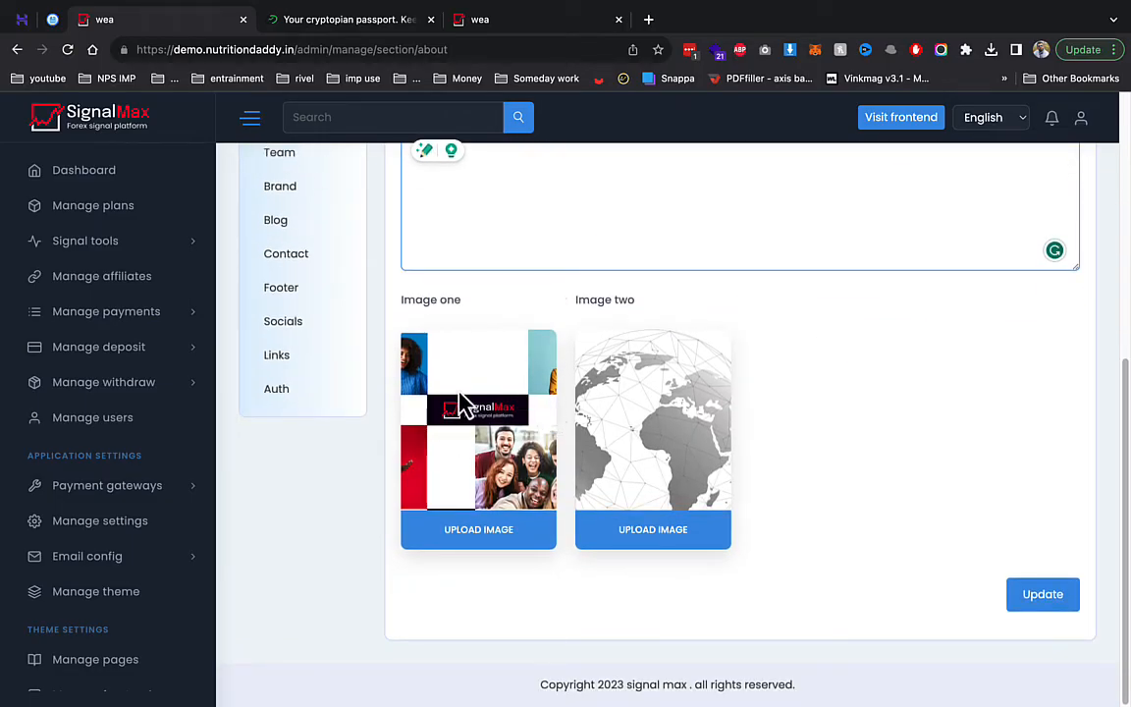
scroll(196, 451, "down", 4)
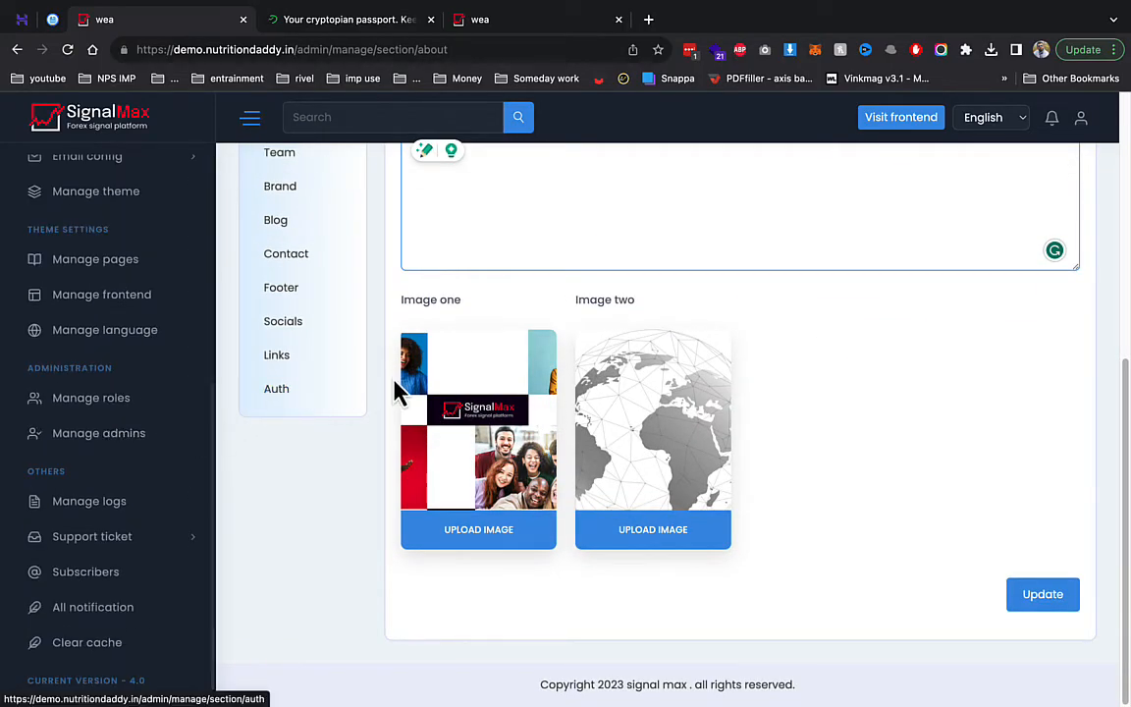
left_click(546, 30)
- Open the sign-up page and replace the prefilled username with 'demo'
left_click(999, 127)
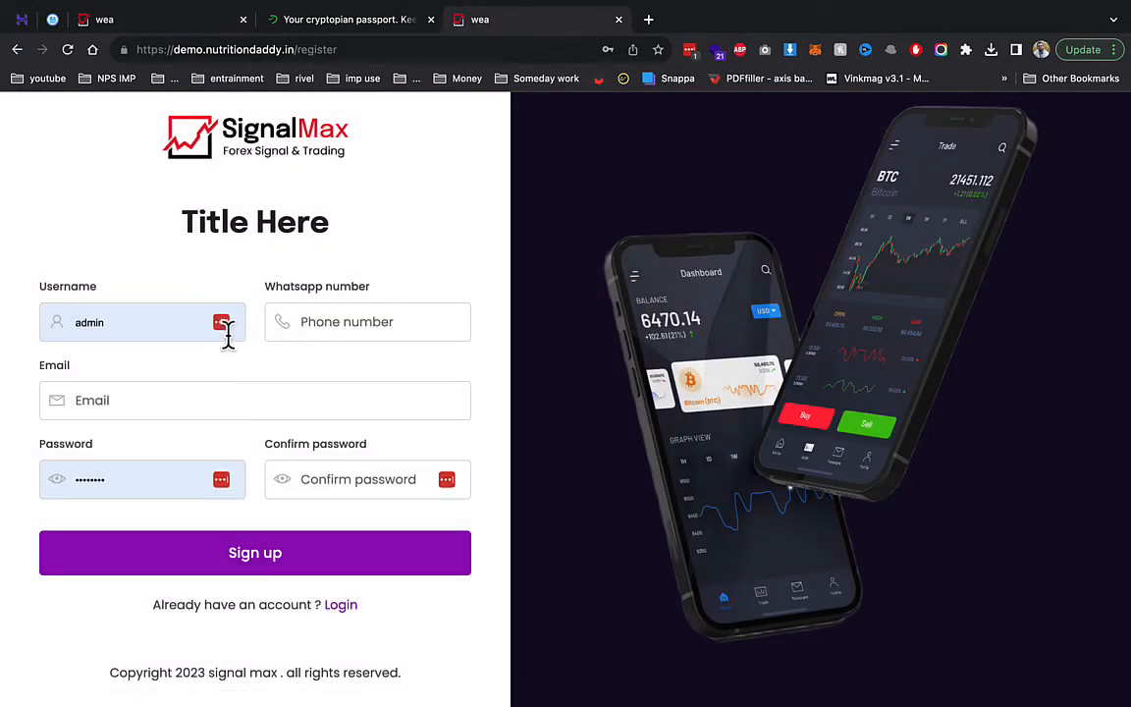
left_click(195, 323)
double_click(194, 323)
type("d")
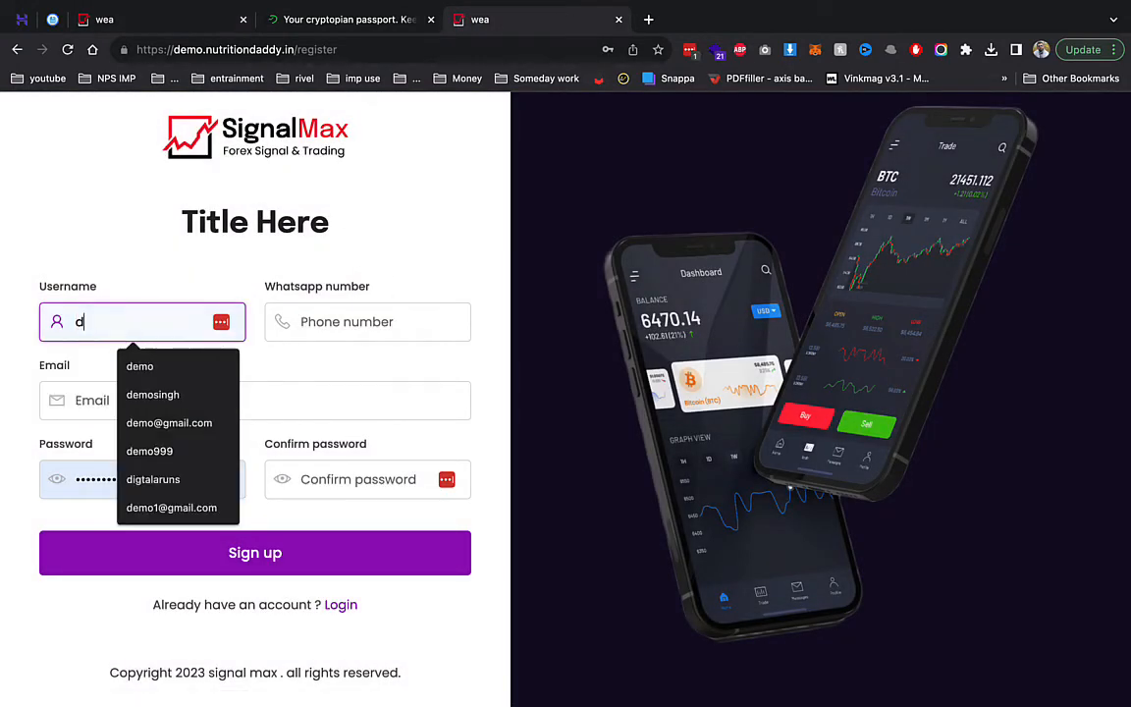
type("emo")
key("Tab")
- Enter WhatsApp number 234 and pick the suggested e-mail address
type("234")
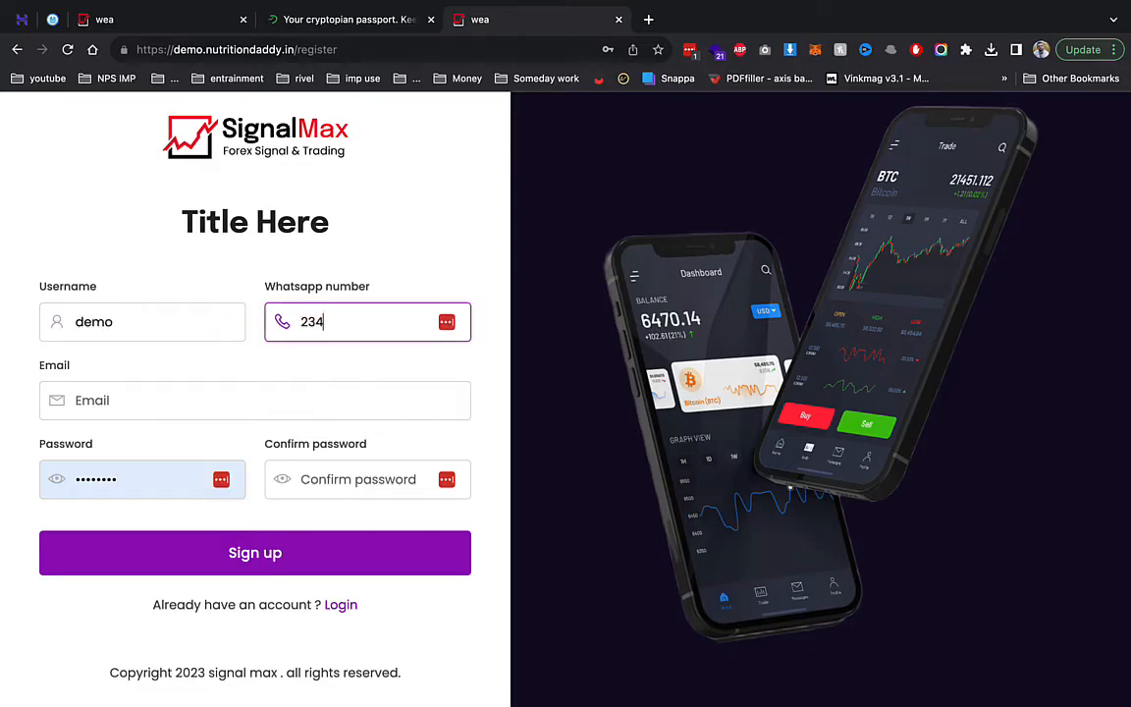
key("Tab")
type("dem")
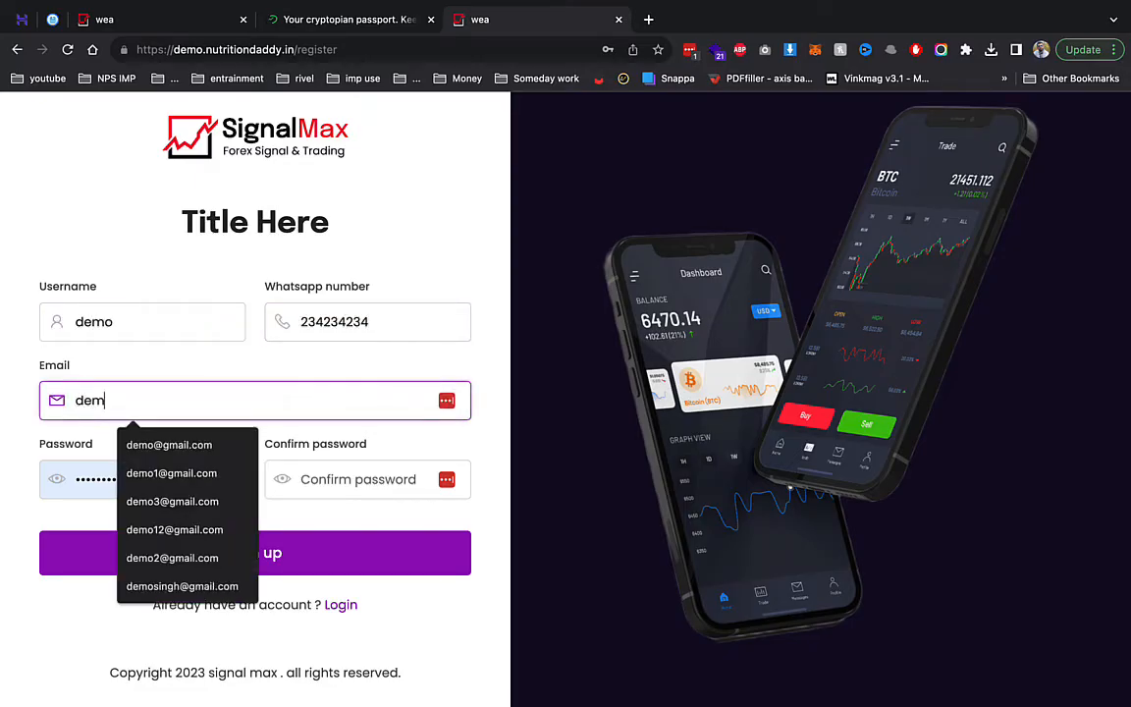
type("o")
key("Down")
key("Return")
key("Tab")
- Fill in the password and its confirmation, then dismiss the password manager's save offer
type("•")
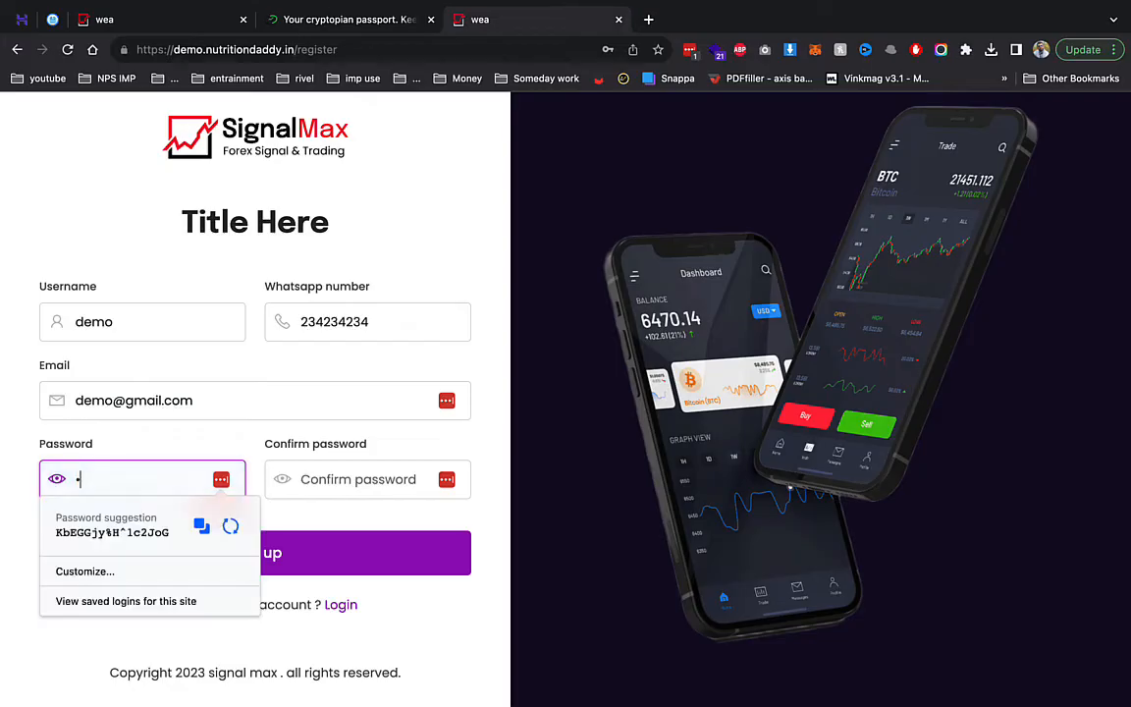
key("Tab")
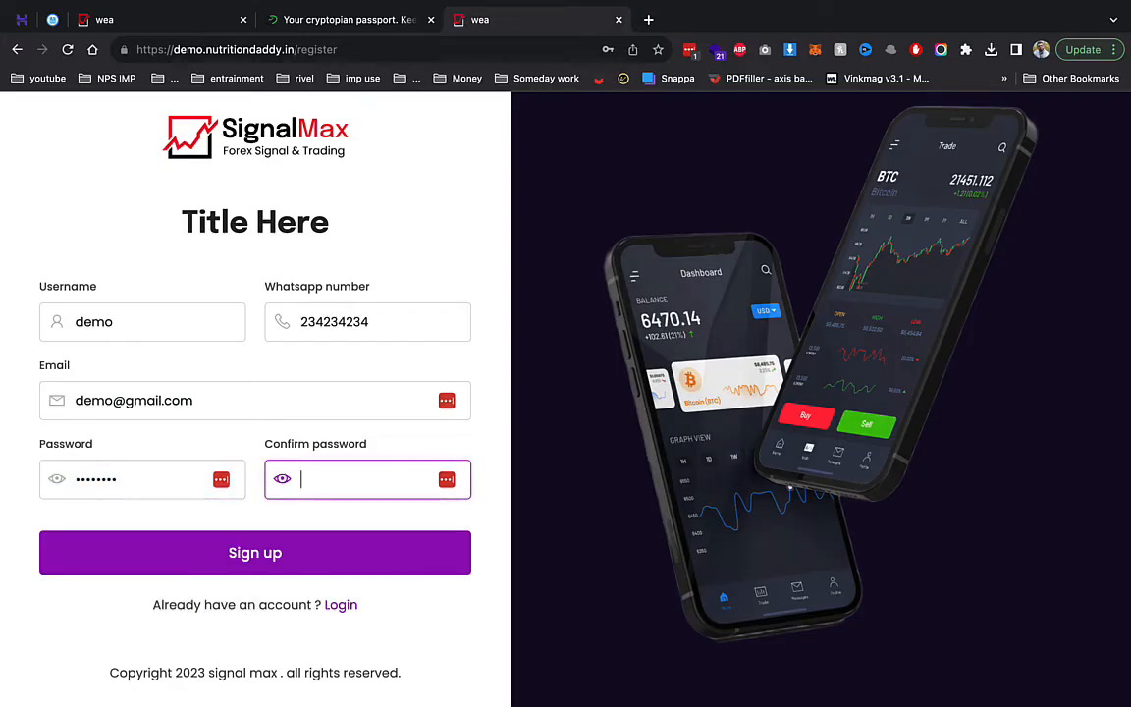
type("••")
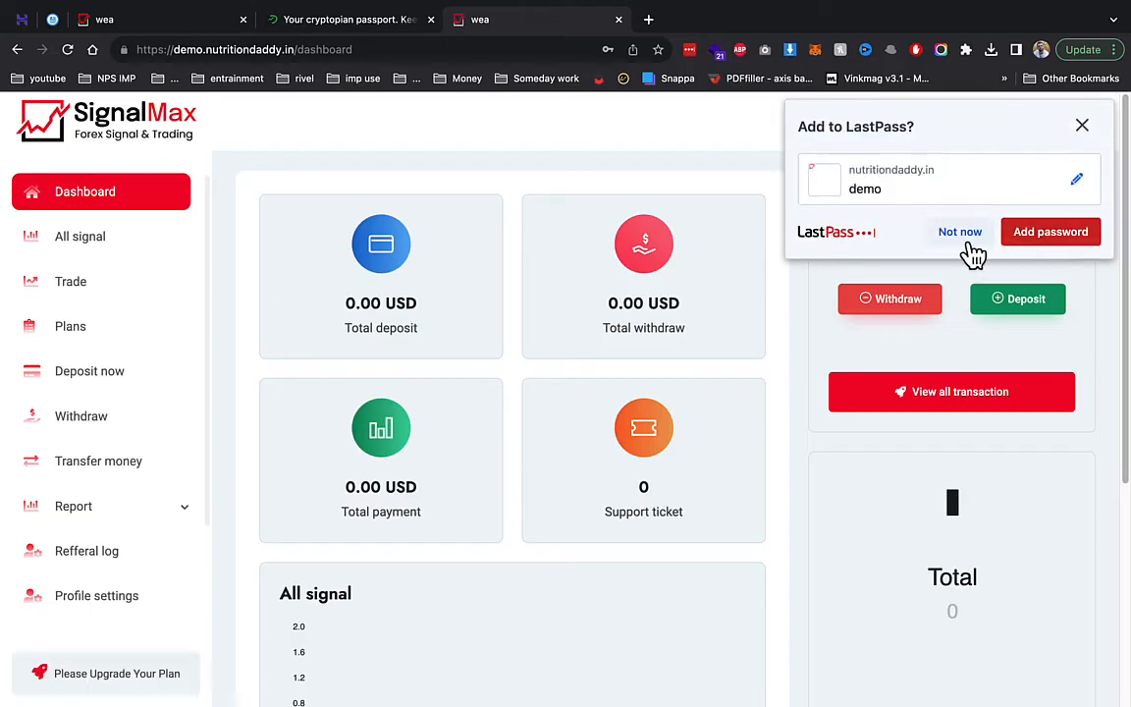
left_click(948, 221)
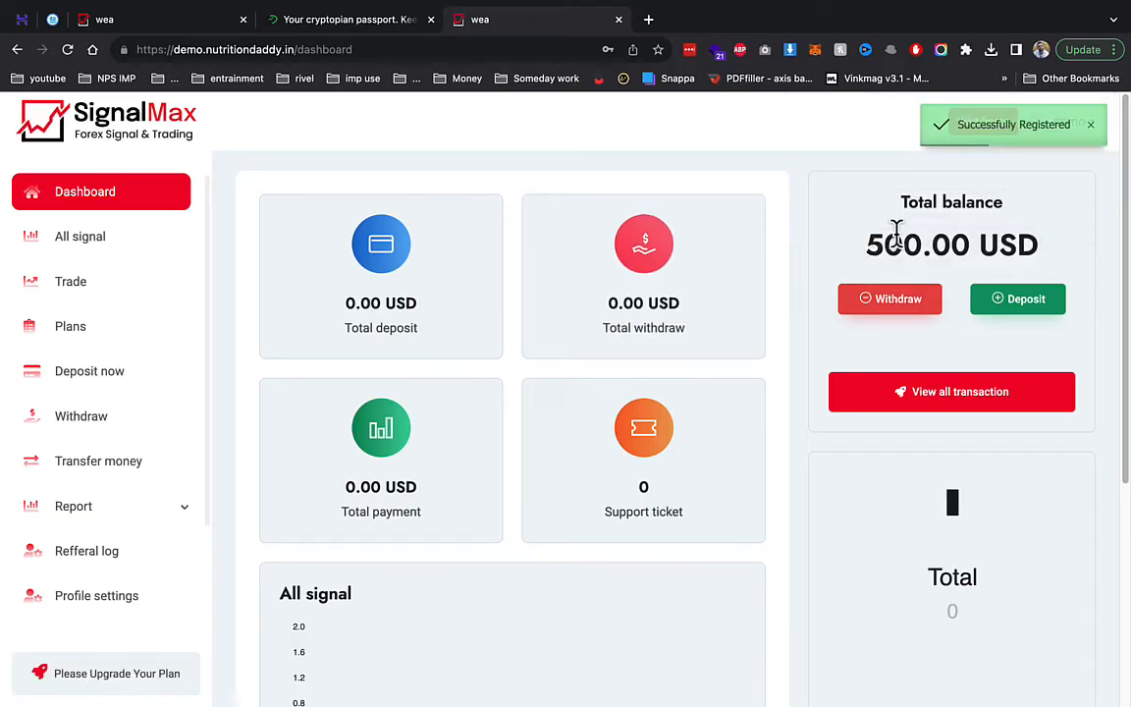
- Check the 500.00 USD balance and the empty signal list, then return to the admin tab
left_click_drag(821, 224, 1034, 237)
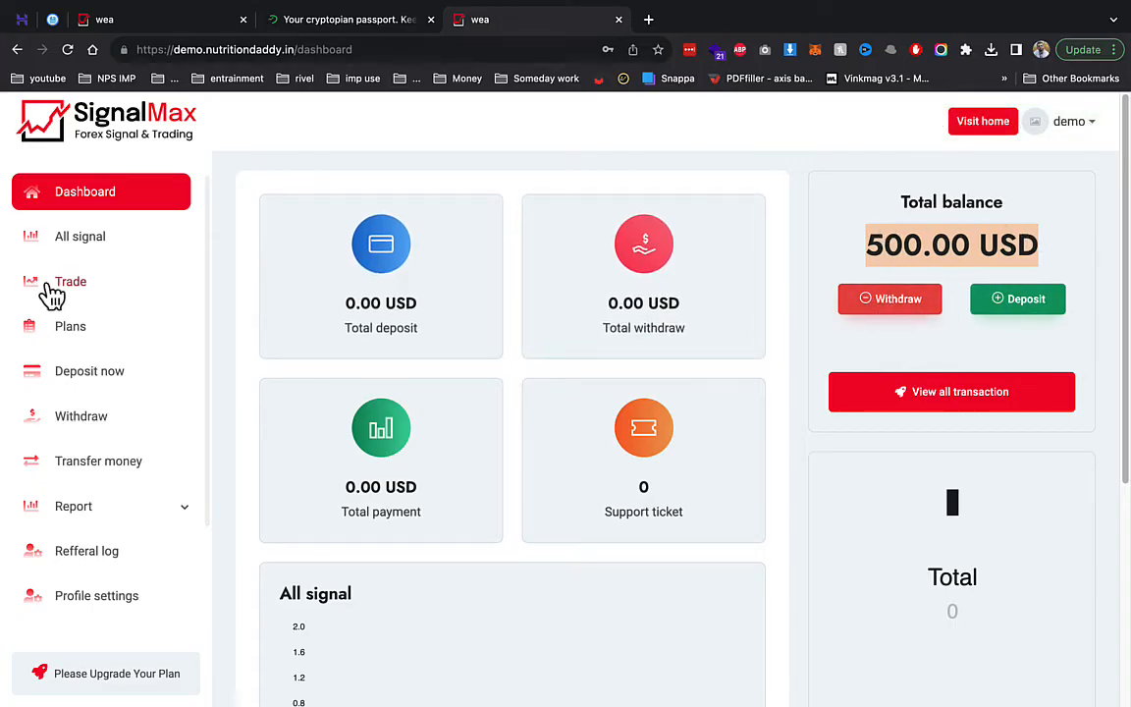
left_click(67, 244)
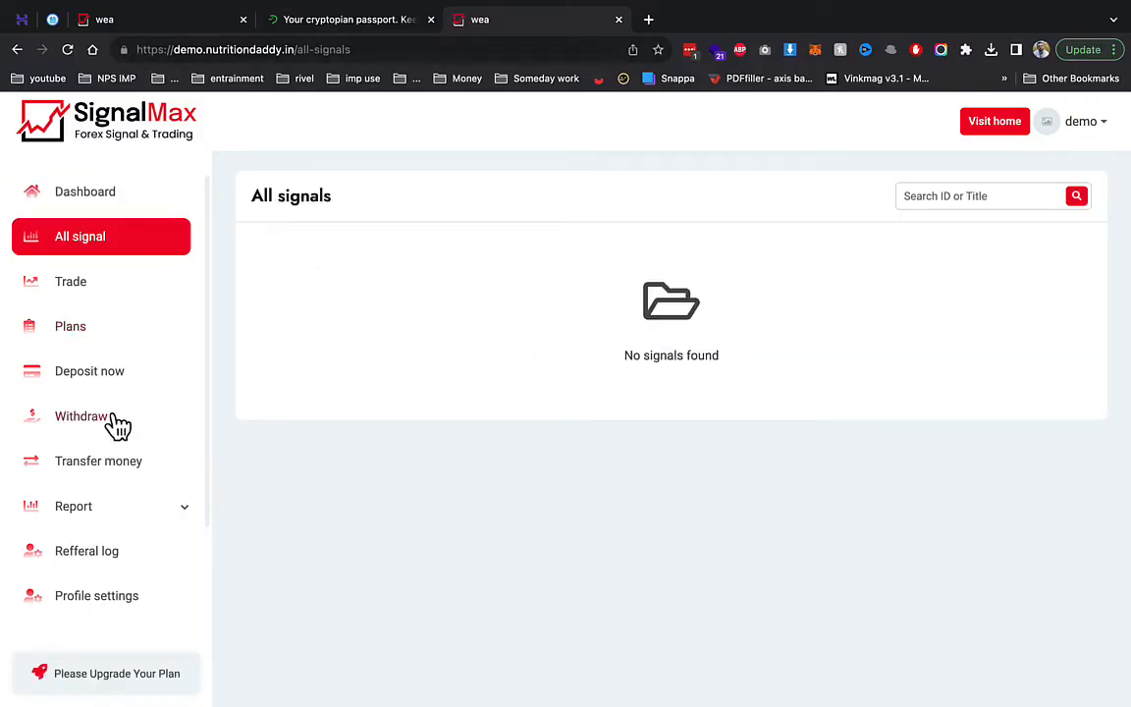
left_click(112, 21)
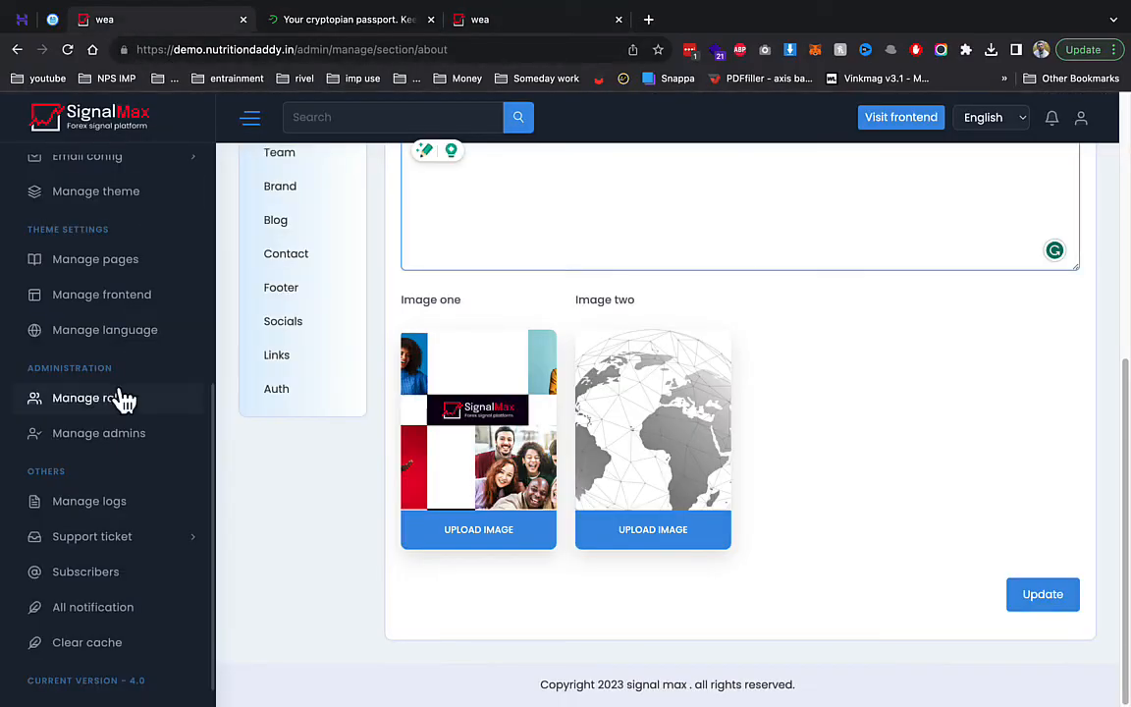
- Open Signal tools > Signals > Create signal, enter a title and select all plans
scroll(118, 396, "up", 10)
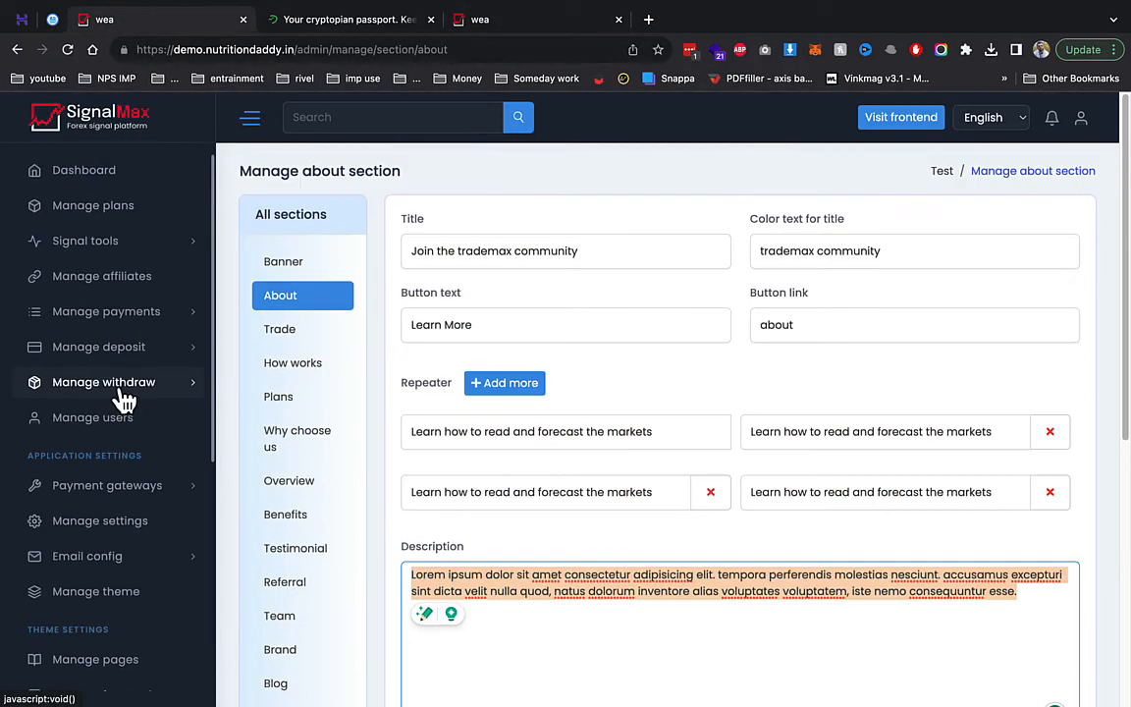
left_click(124, 242)
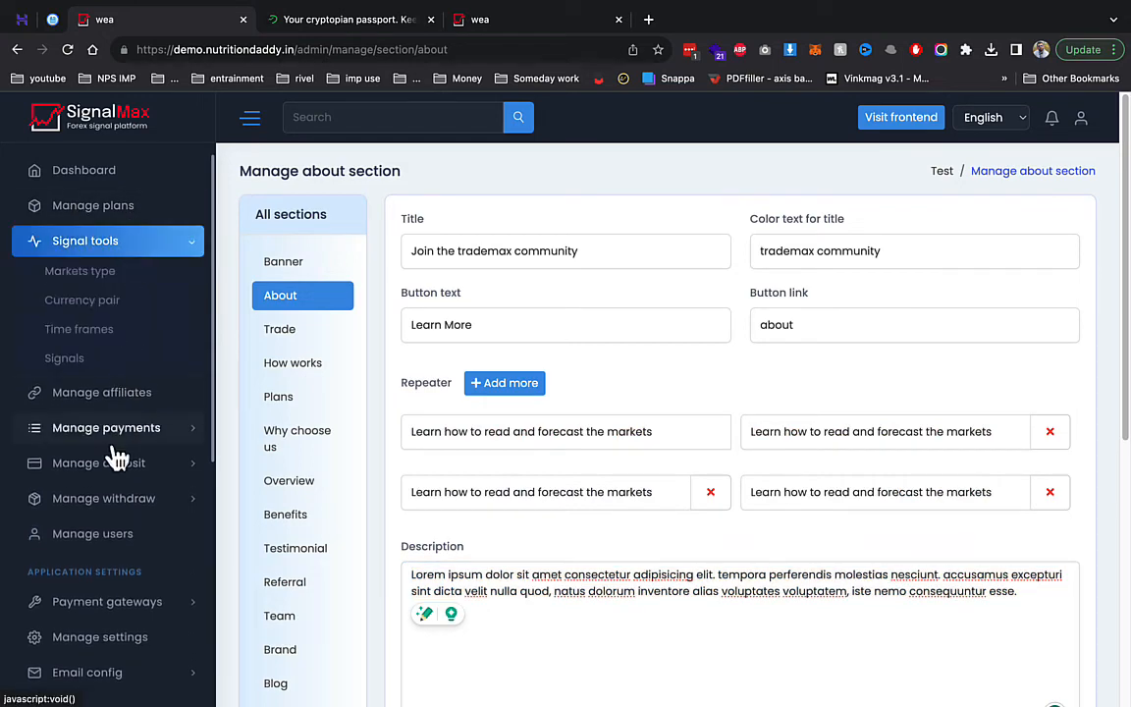
left_click(86, 360)
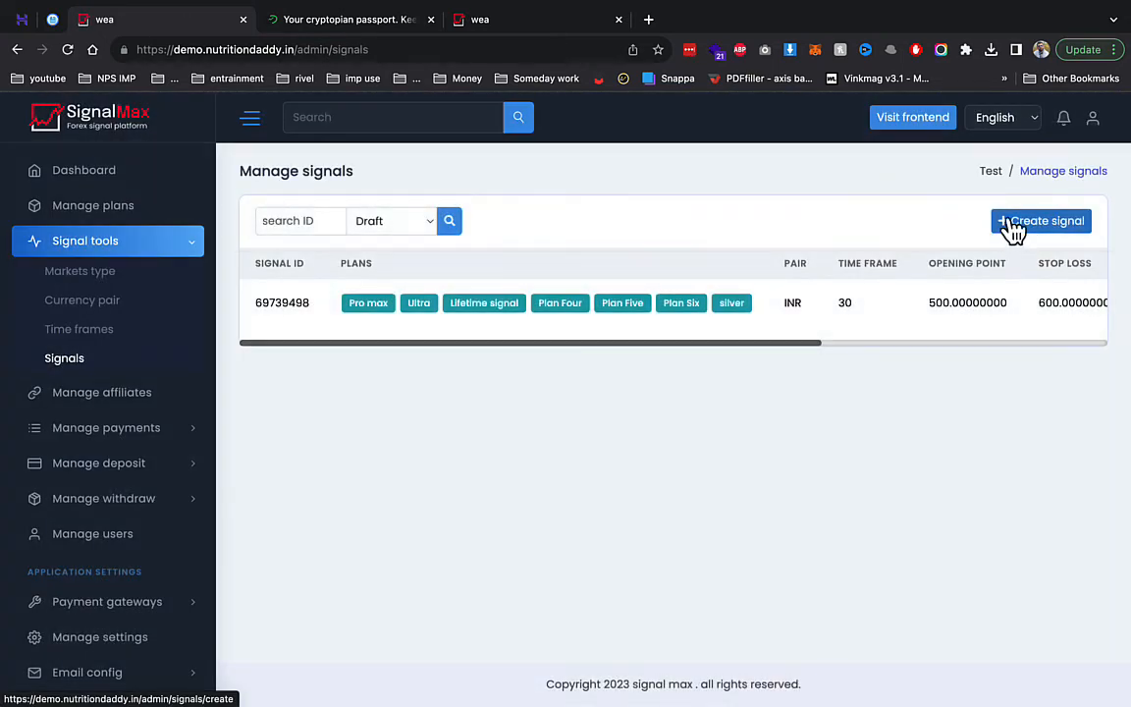
left_click(1013, 228)
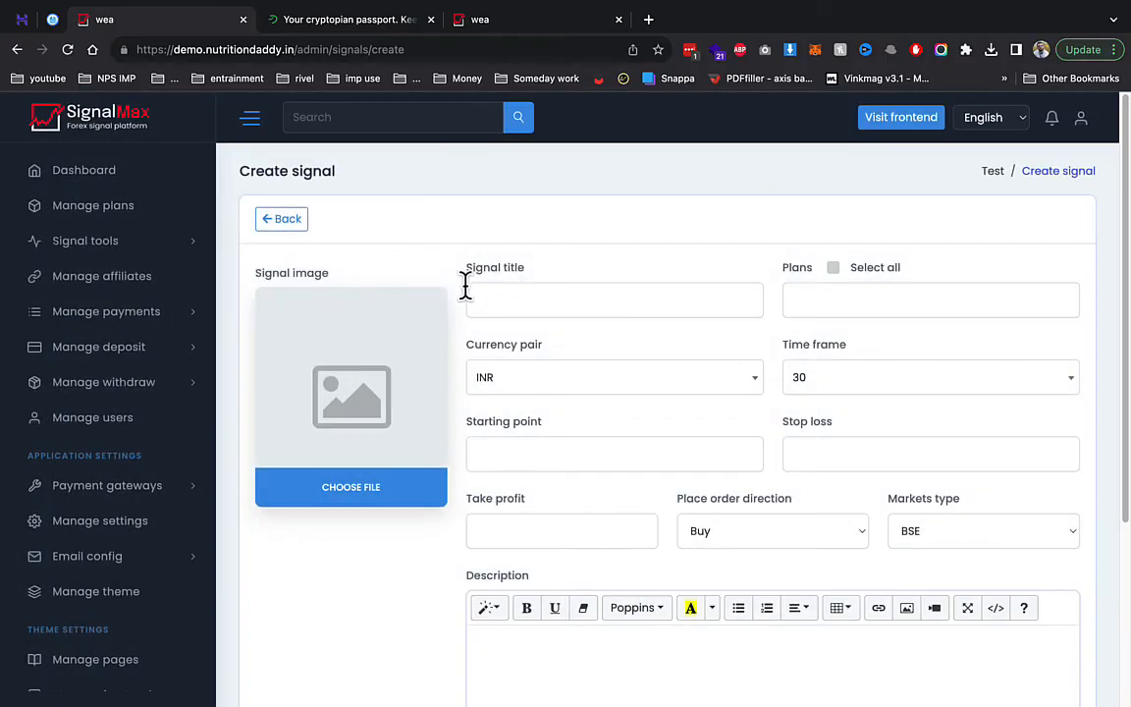
left_click(523, 304)
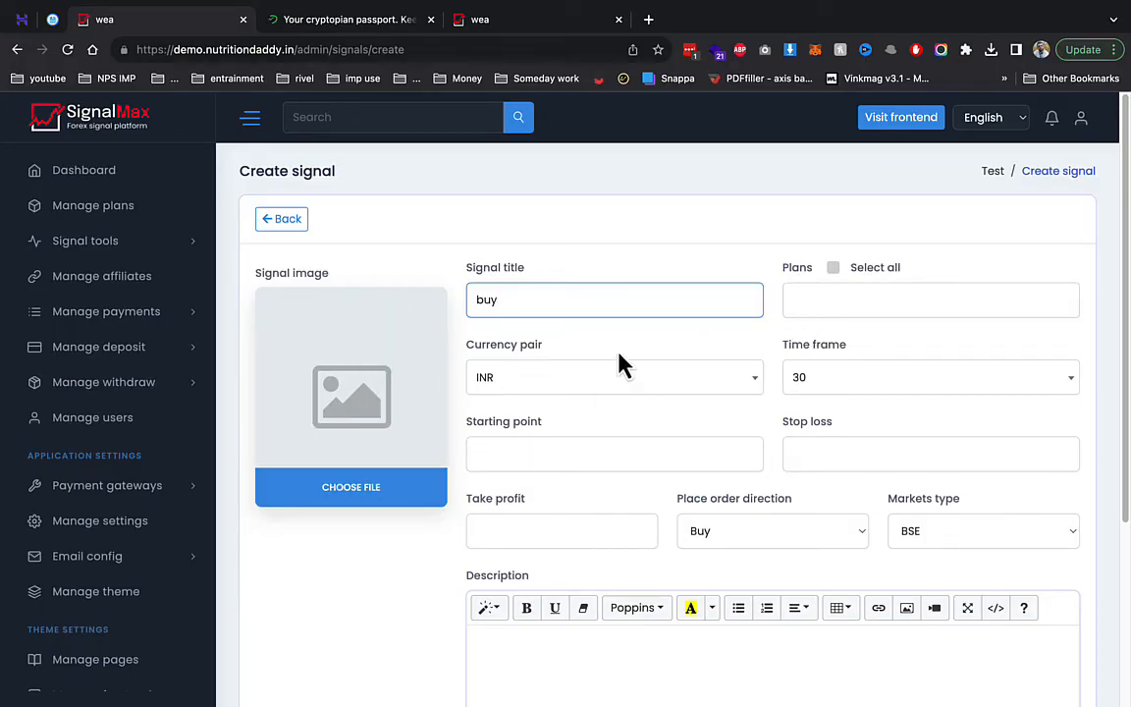
left_click(832, 267)
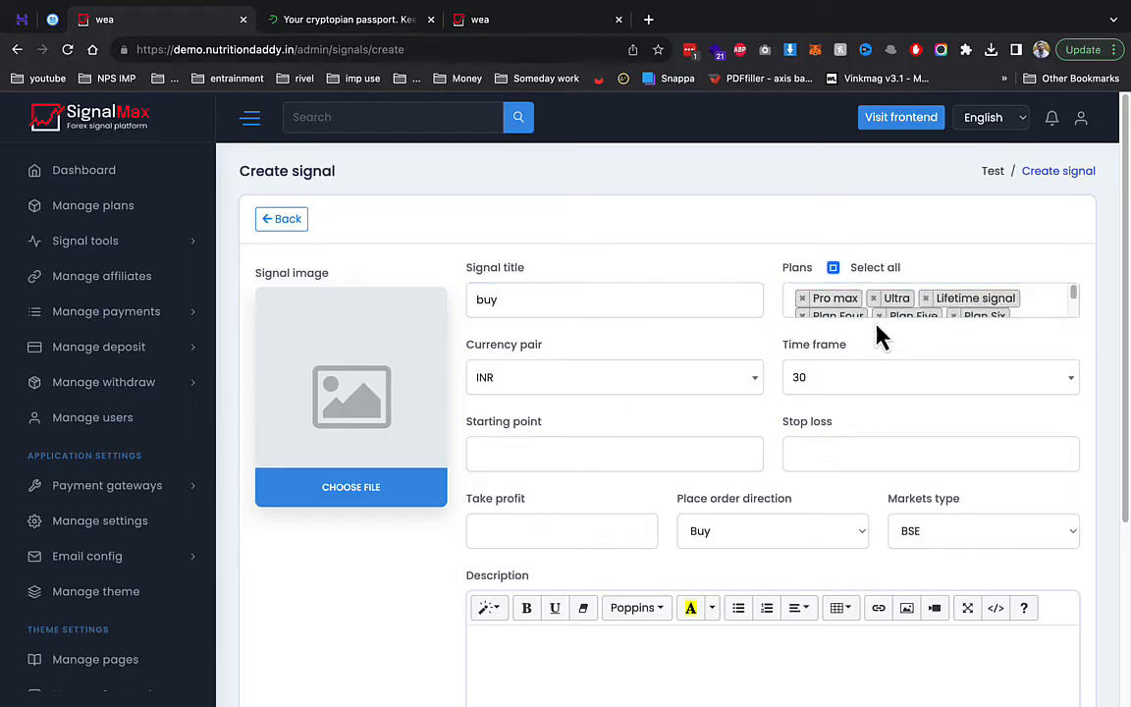
- Enter starting point 500, stop loss 540 and take profit 40, then send the signal
left_click(656, 454)
type("500")
left_click(864, 455)
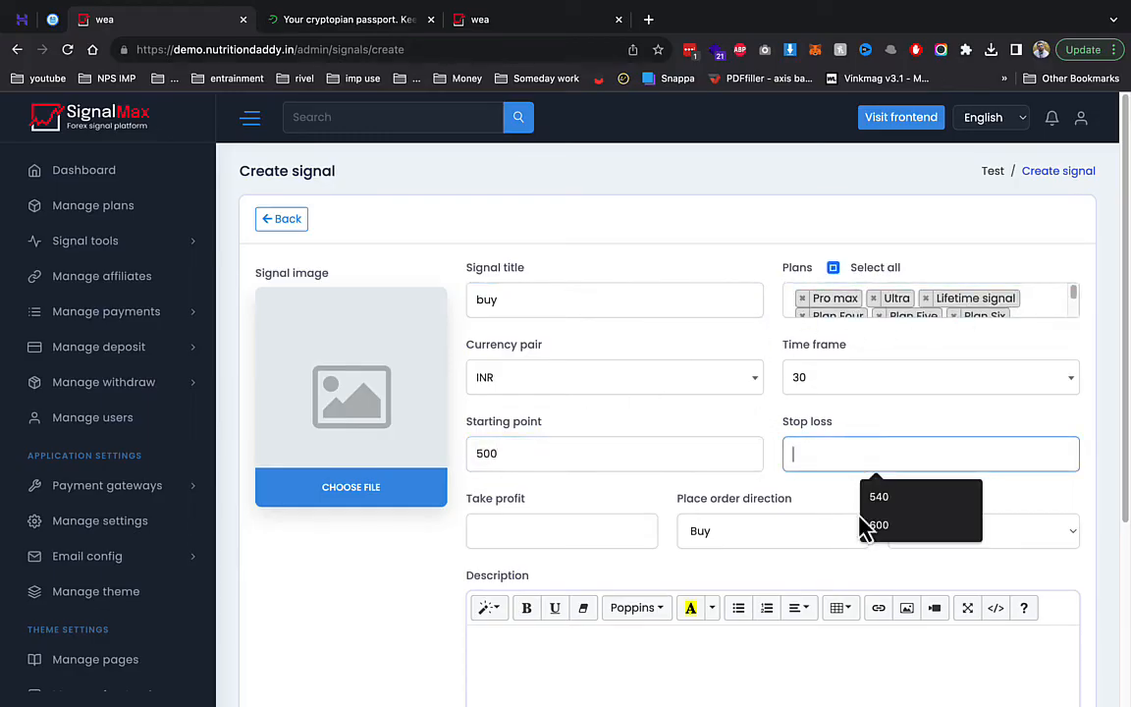
type("540")
left_click(578, 531)
type("40")
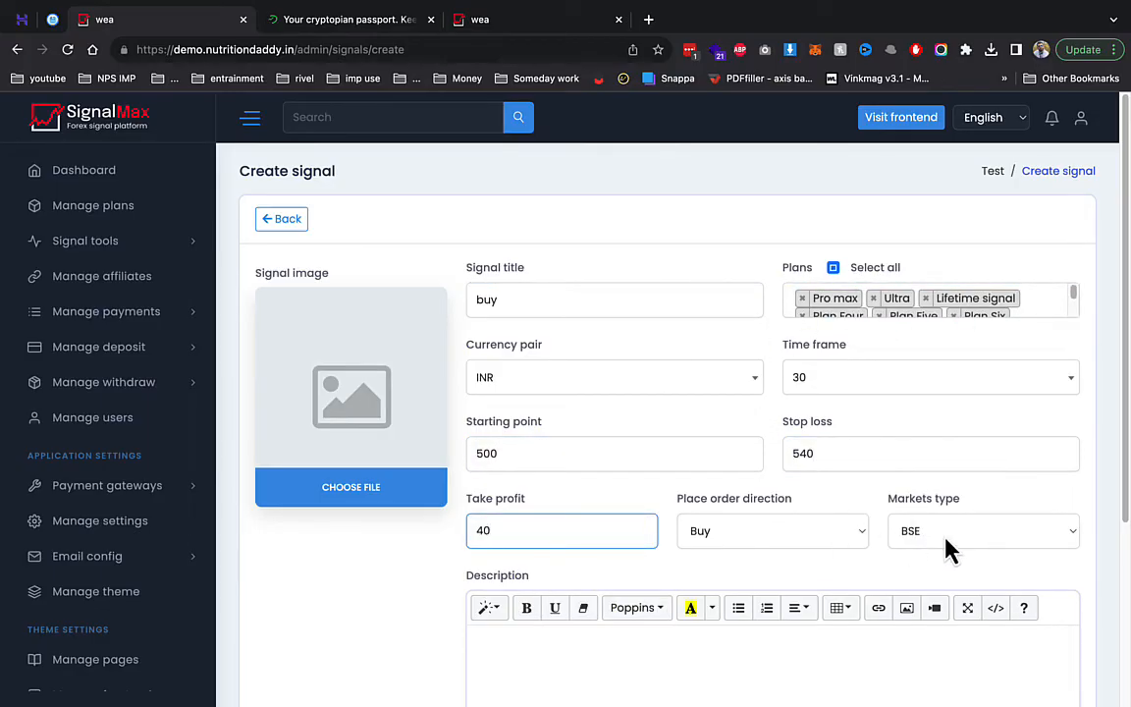
scroll(893, 515, "down", 3)
scroll(746, 491, "down", 2)
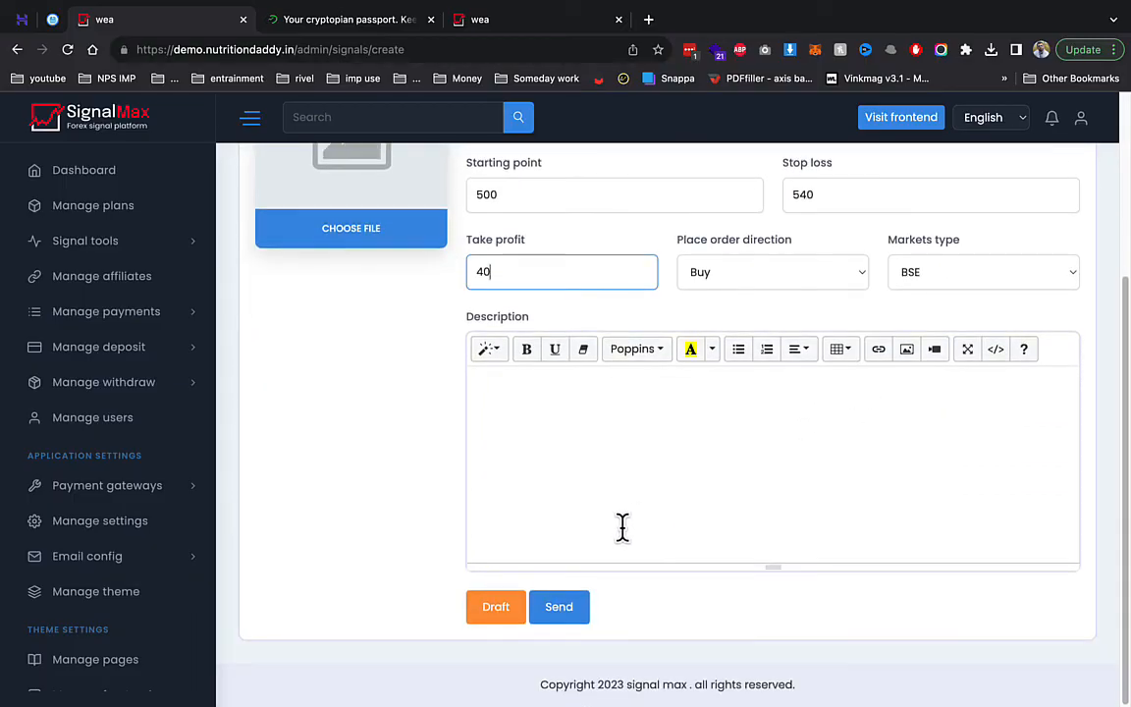
left_click(556, 607)
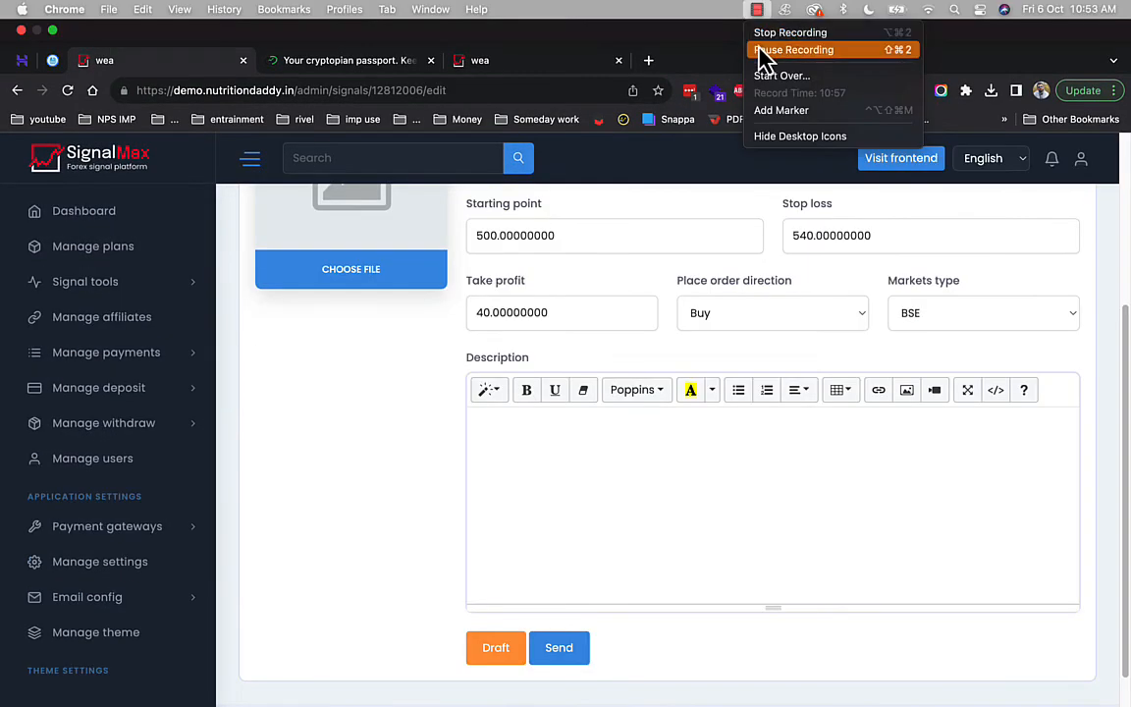
- Check the test user's signal list on the public site
left_click(790, 50)
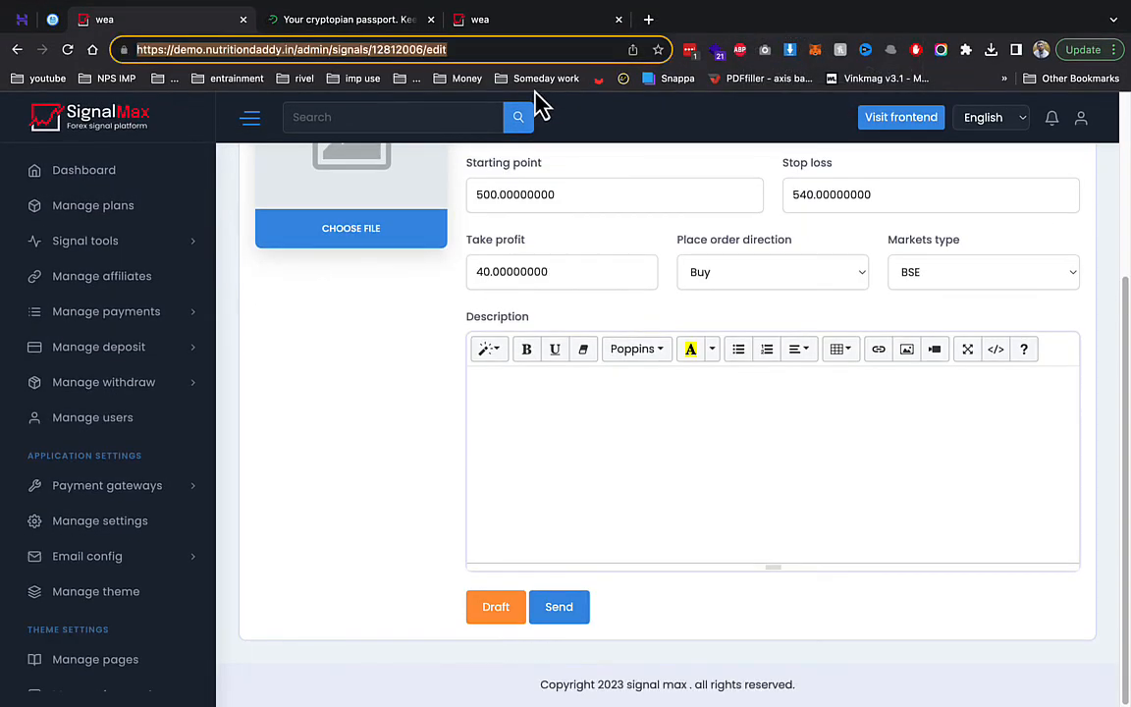
left_click(511, 22)
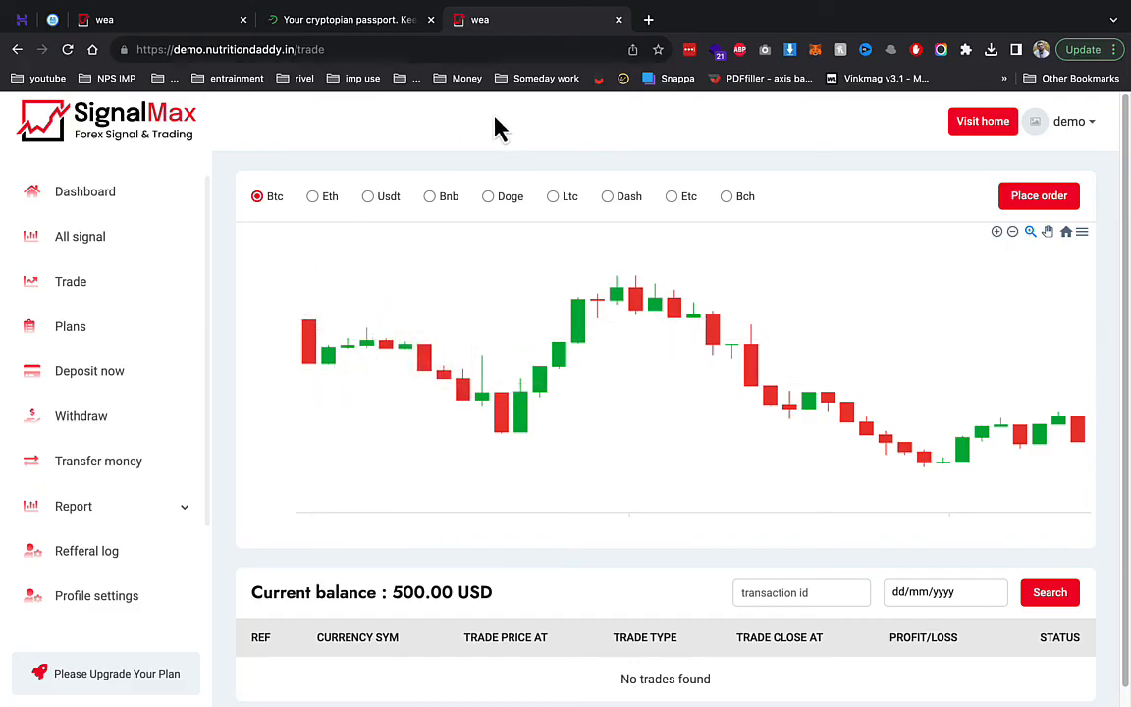
left_click(69, 246)
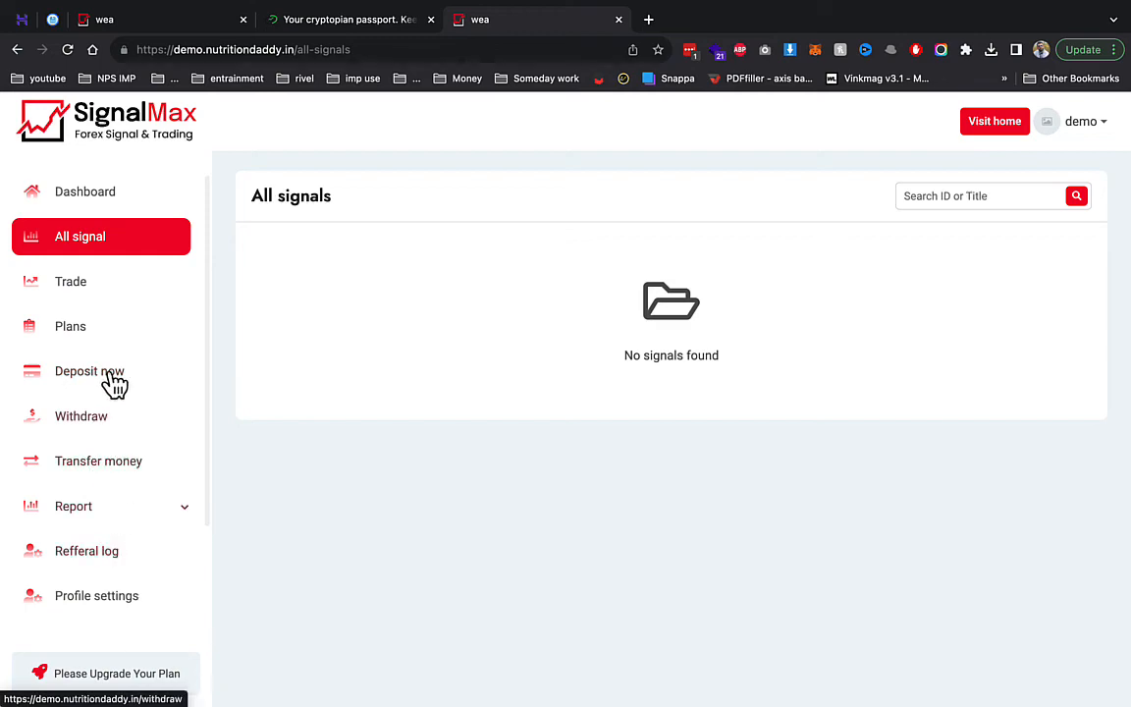
- Subscribe the test user to the free silver plan
left_click(141, 337)
scroll(636, 399, "down", 5)
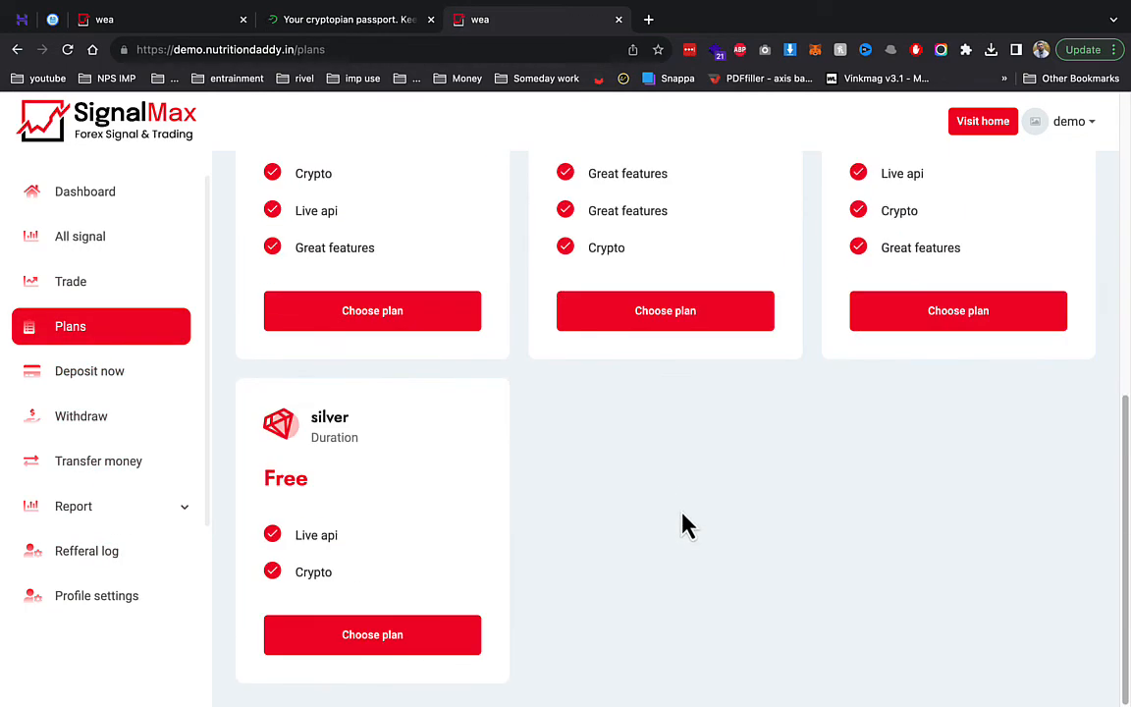
left_click(450, 634)
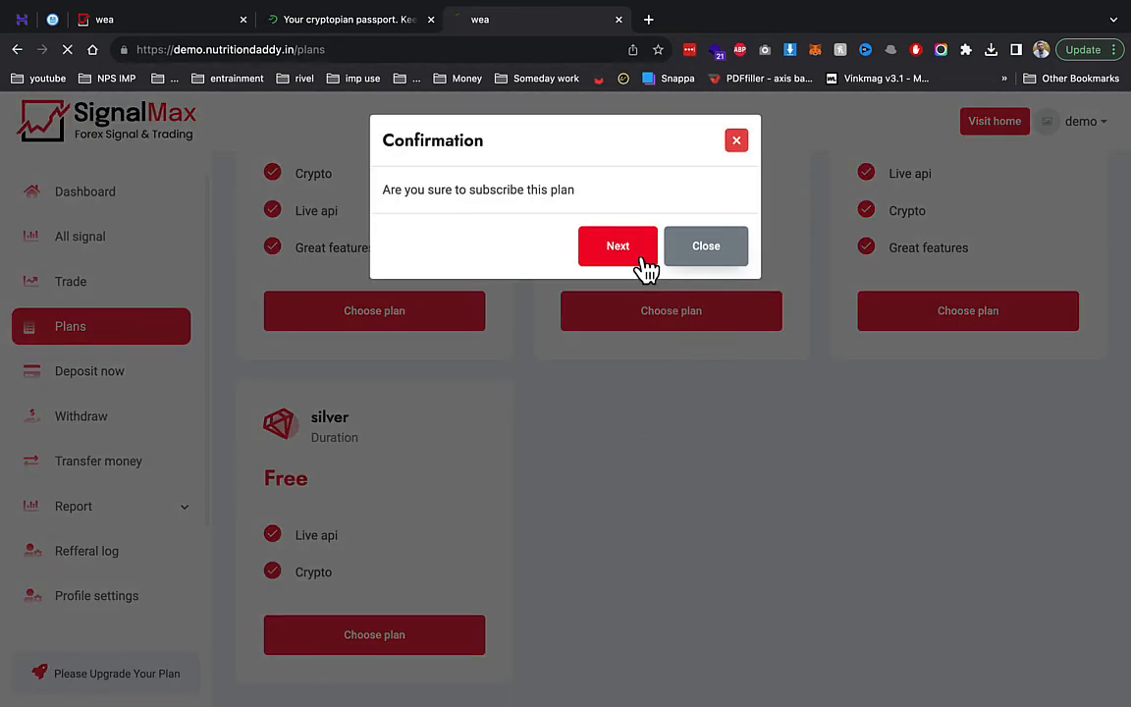
left_click(628, 253)
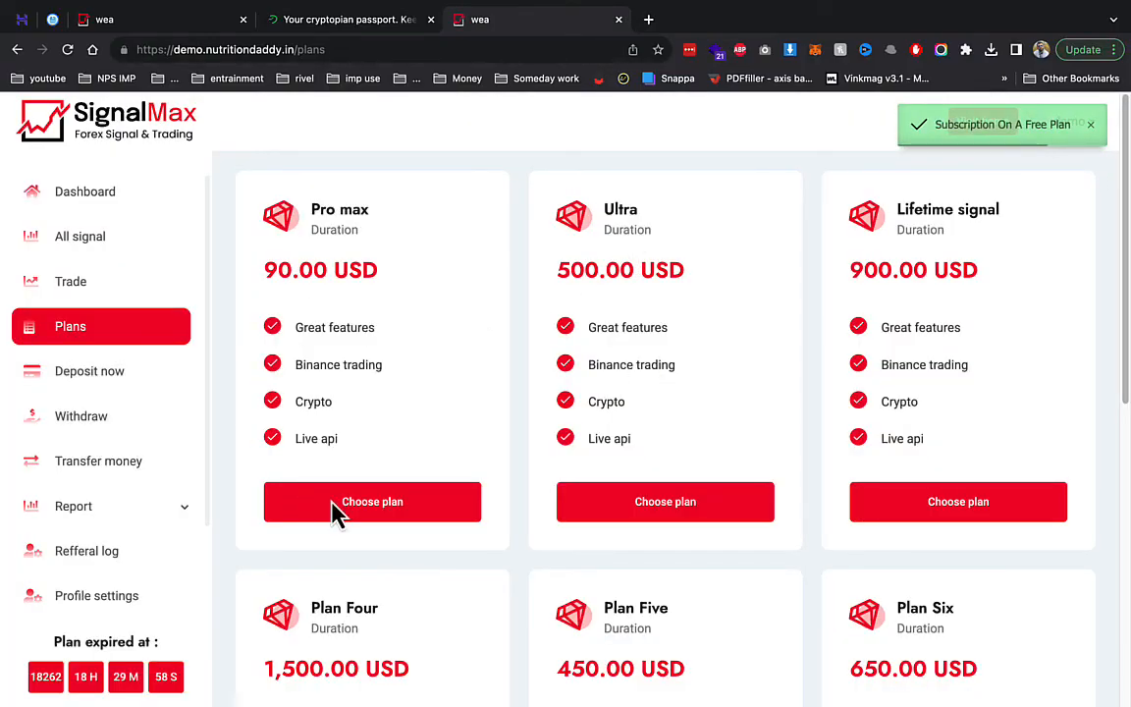
- Start buying Pro max, toggle wallet and balance payment, cancel, and return to the admin Edit signal page
left_click(333, 510)
left_click(650, 209)
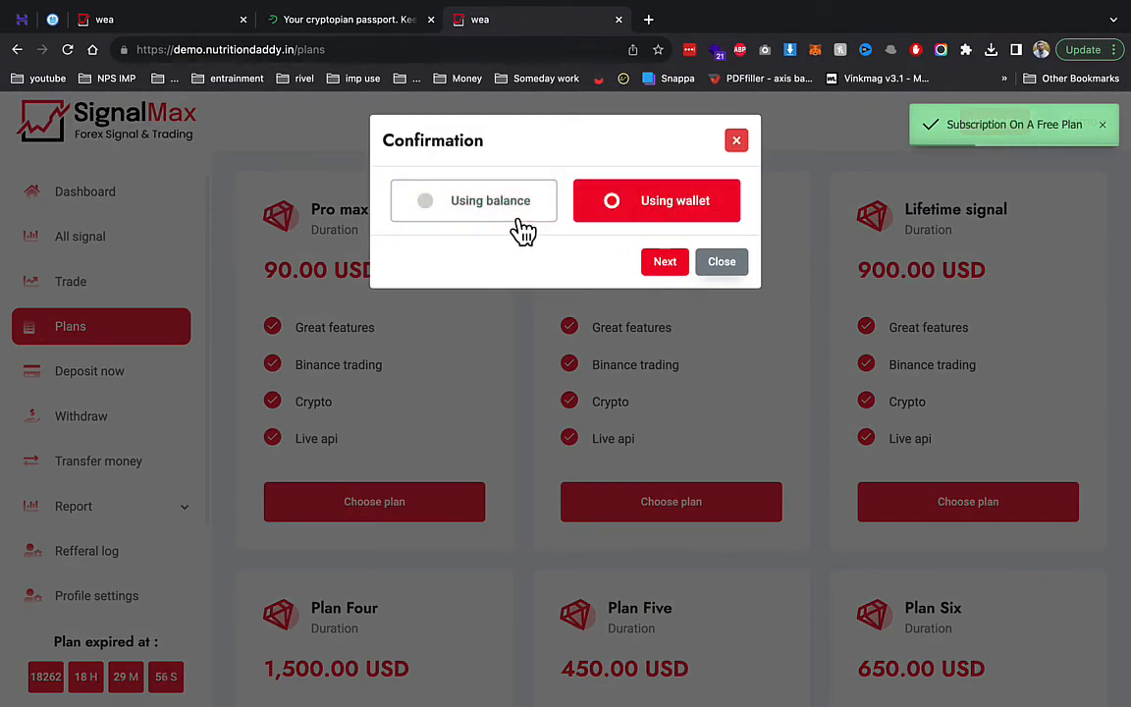
left_click(518, 214)
left_click(722, 262)
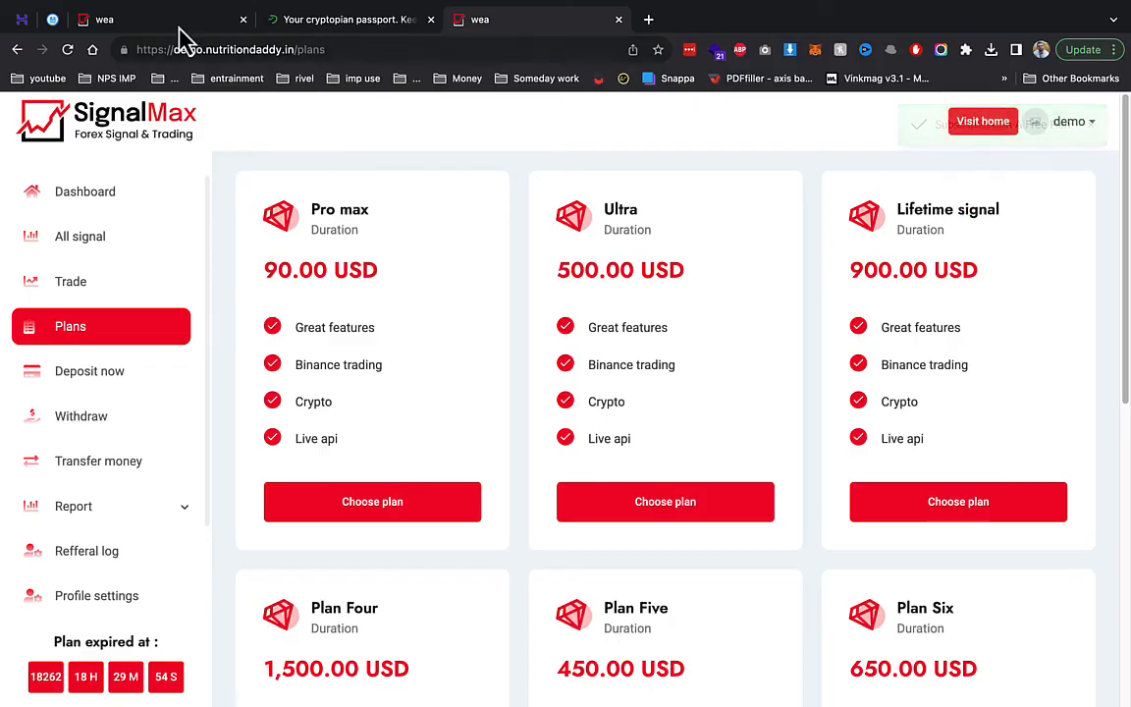
left_click(177, 27)
scroll(545, 334, "up", 3)
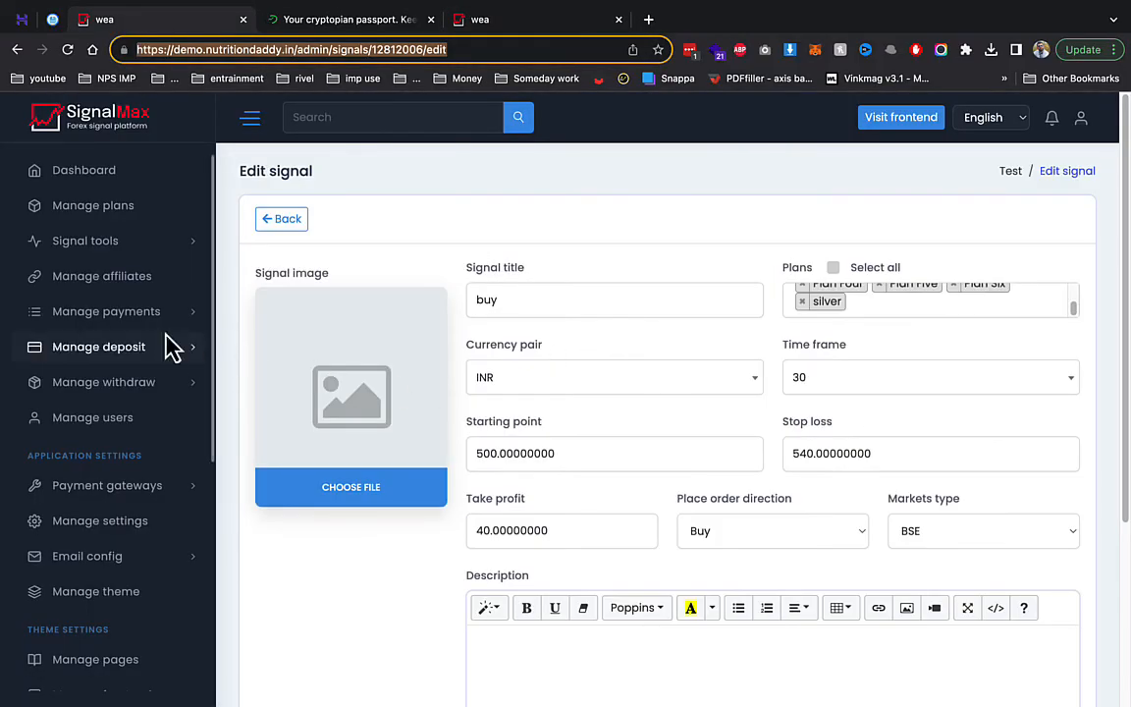
- Leave the edit form and start a new signal titled 'buy' assigned to all plans
left_click(283, 222)
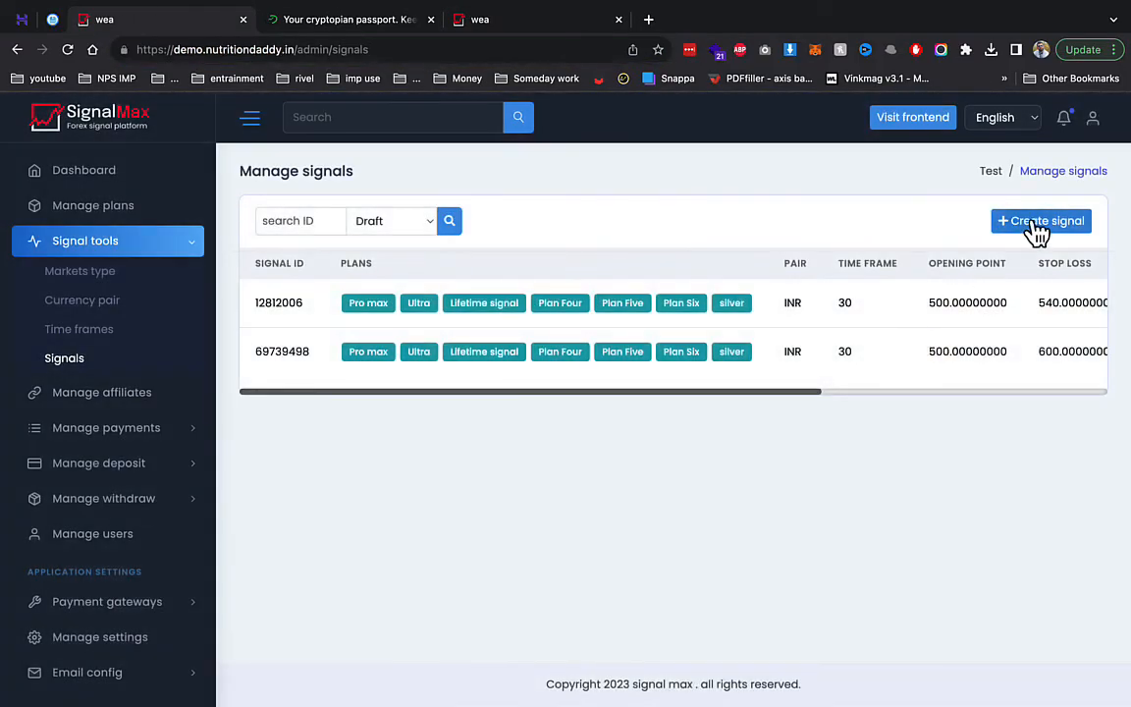
left_click(1037, 223)
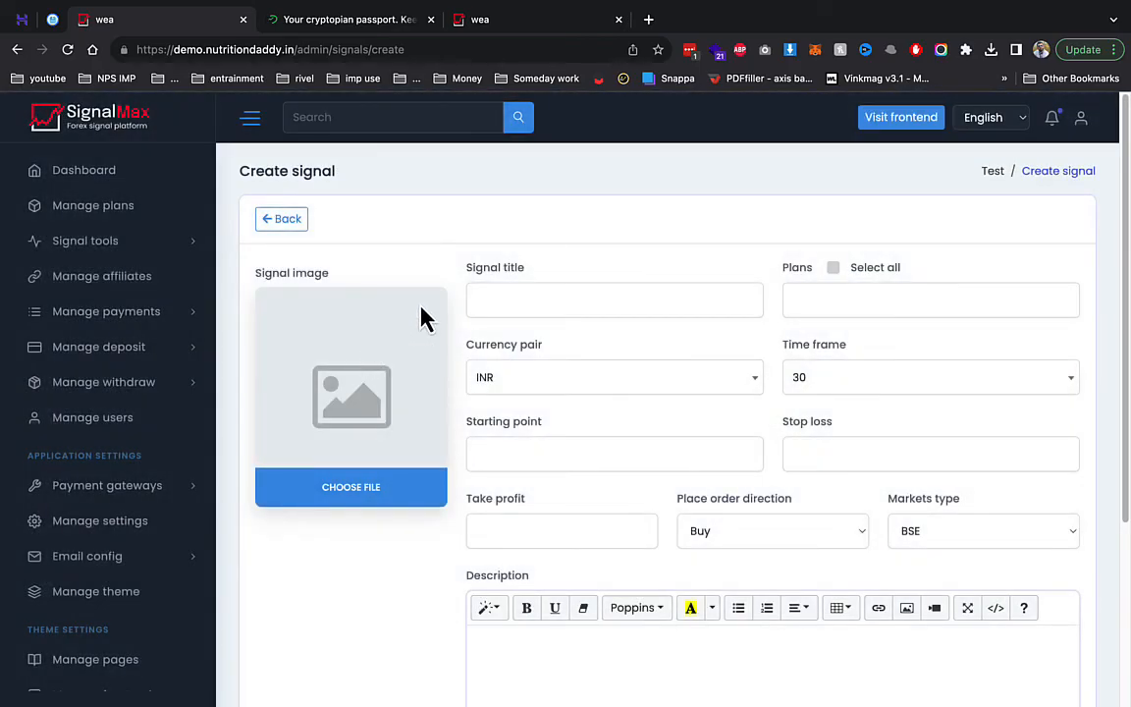
left_click(545, 300)
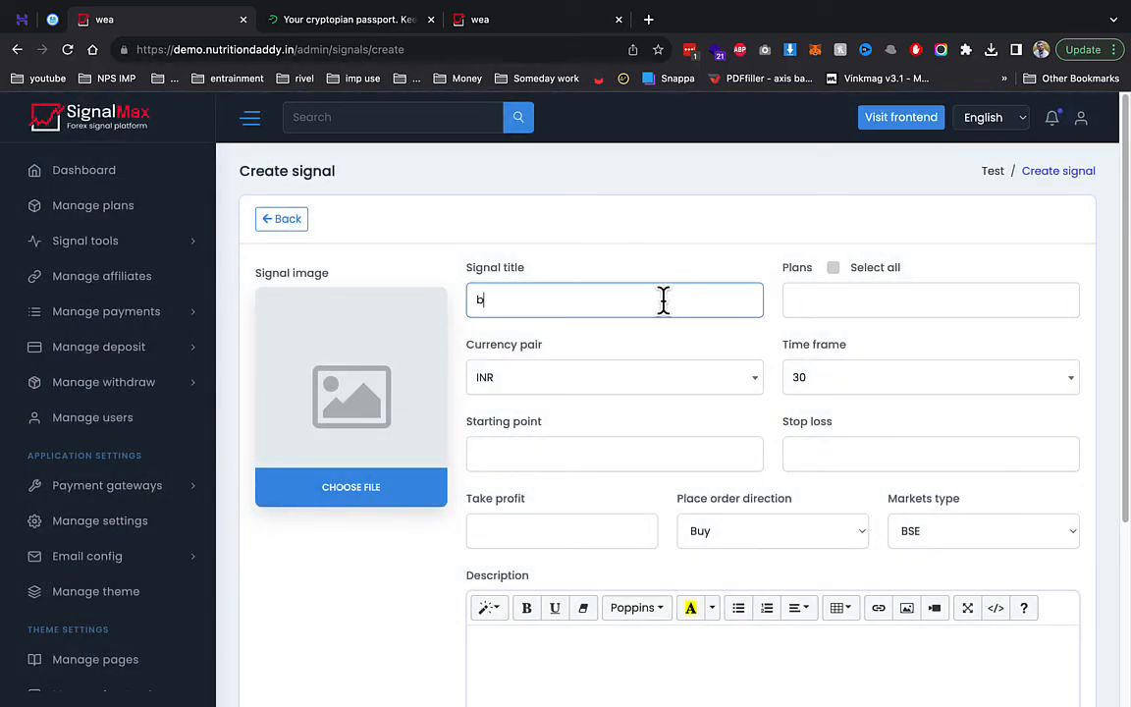
type("buy")
left_click(903, 299)
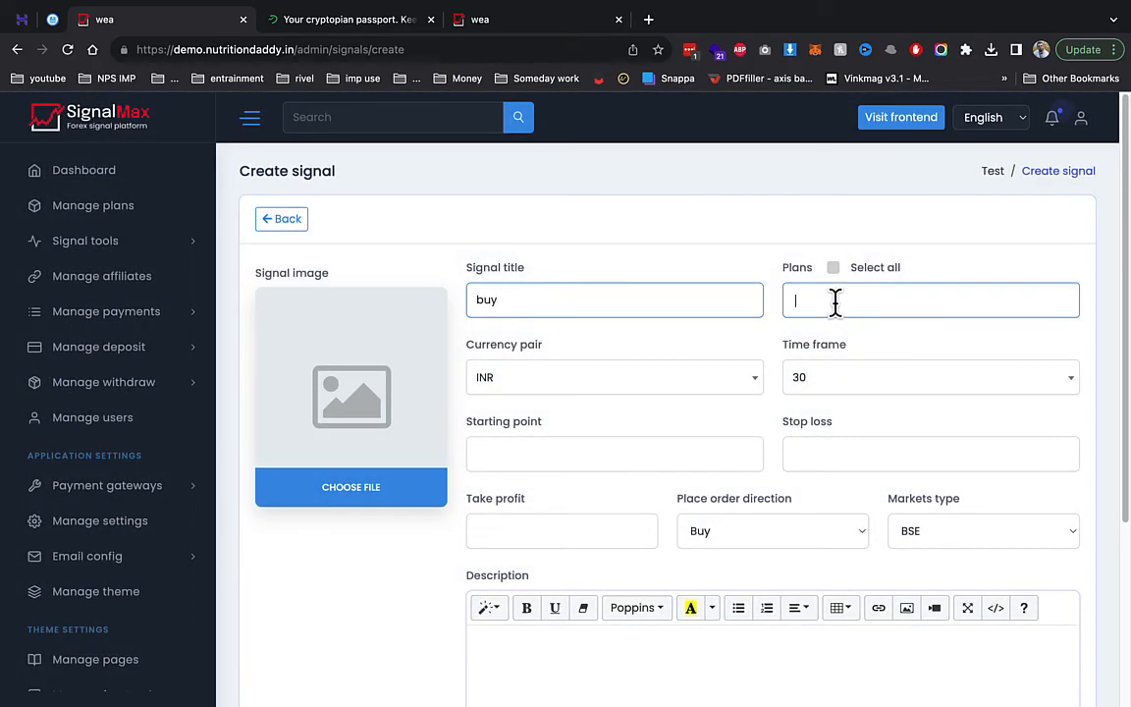
left_click(833, 267)
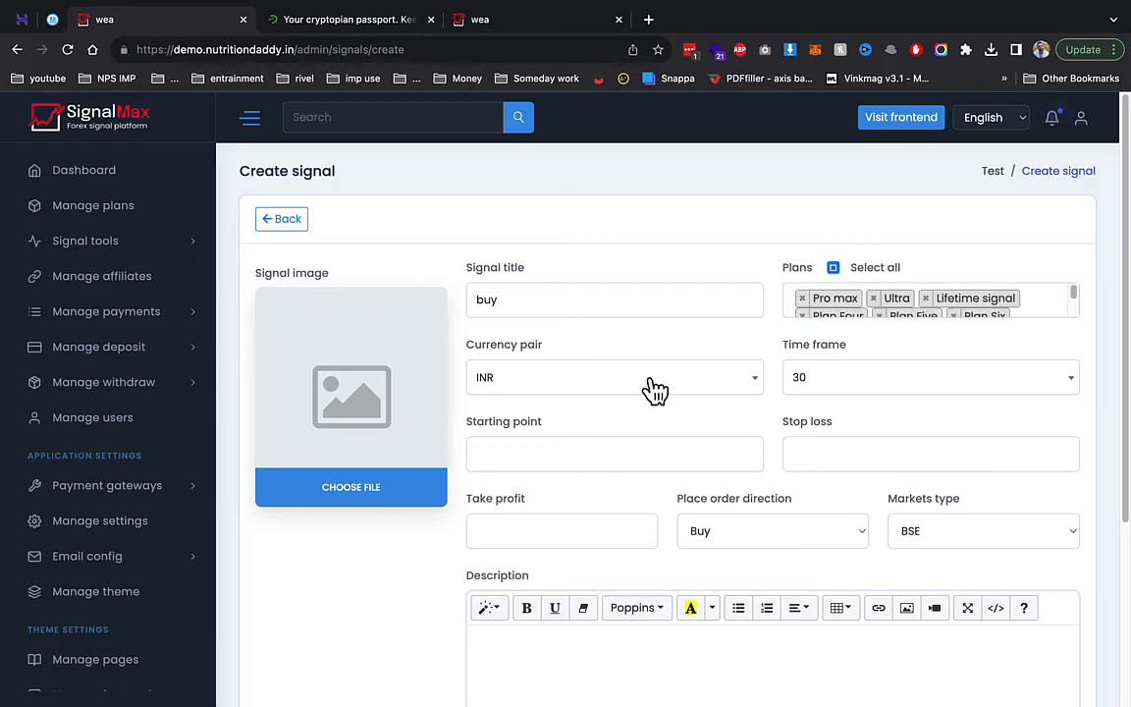
- Fill starting point 500, stop loss 540 and take profit 40, then send the signal
left_click(589, 458)
left_click(586, 497)
left_click(866, 460)
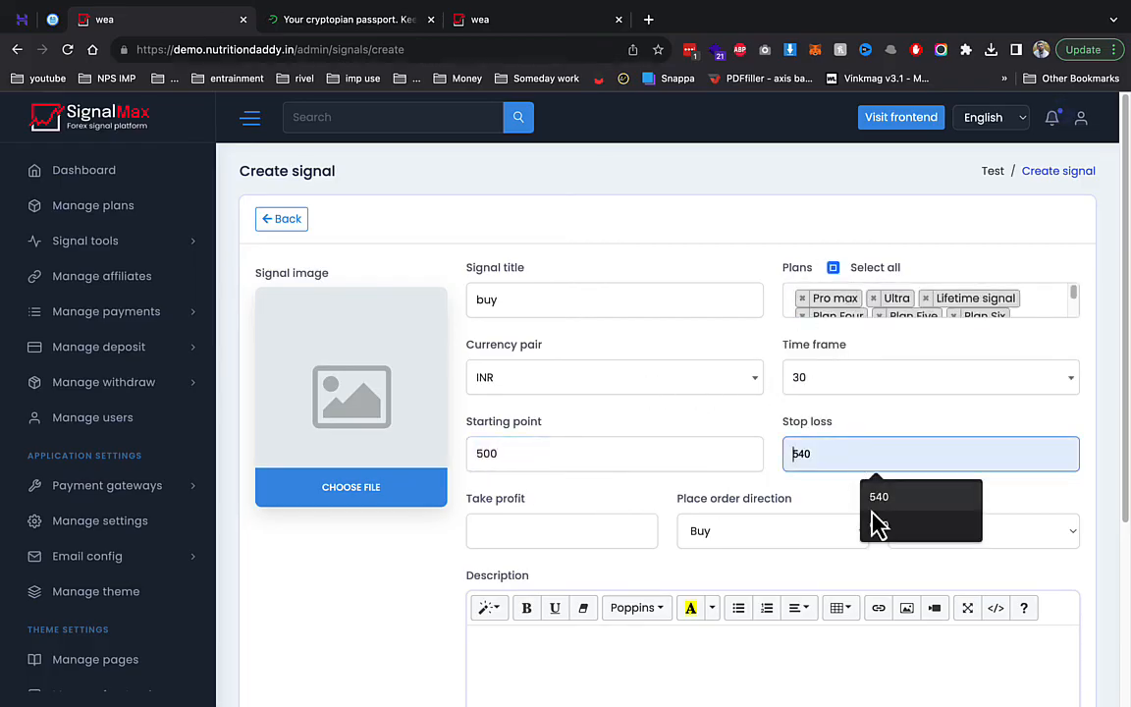
left_click(872, 507)
left_click(499, 525)
left_click(581, 572)
scroll(648, 609, "down", 3)
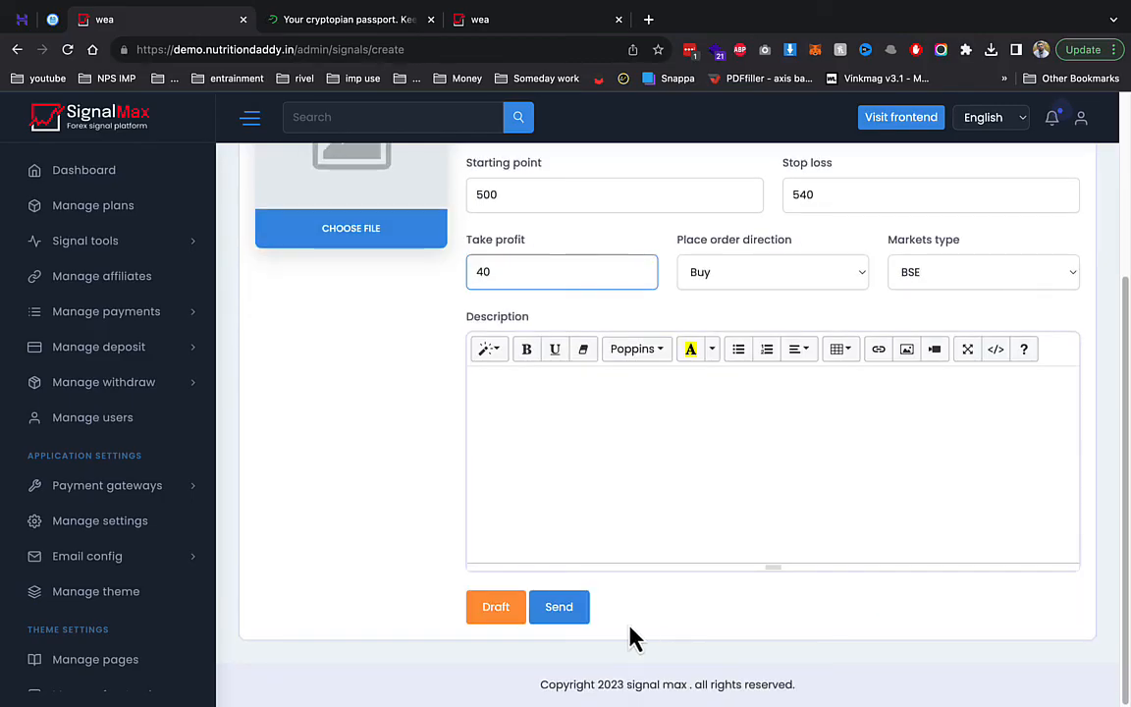
left_click(556, 613)
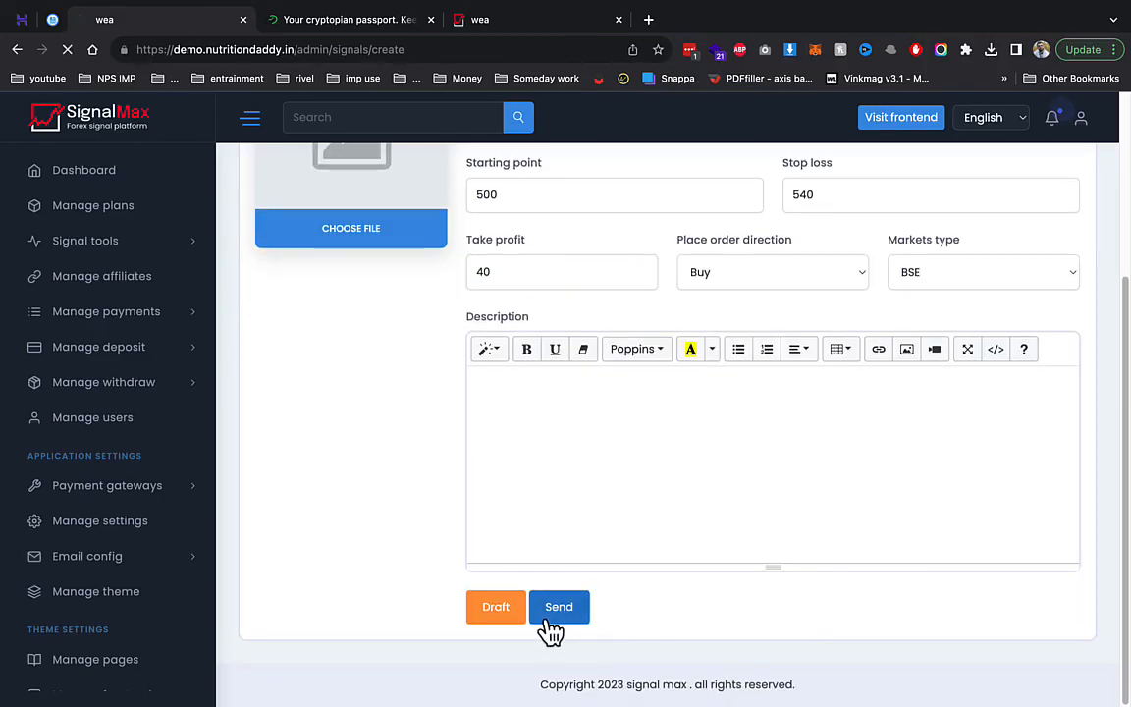
left_click(498, 27)
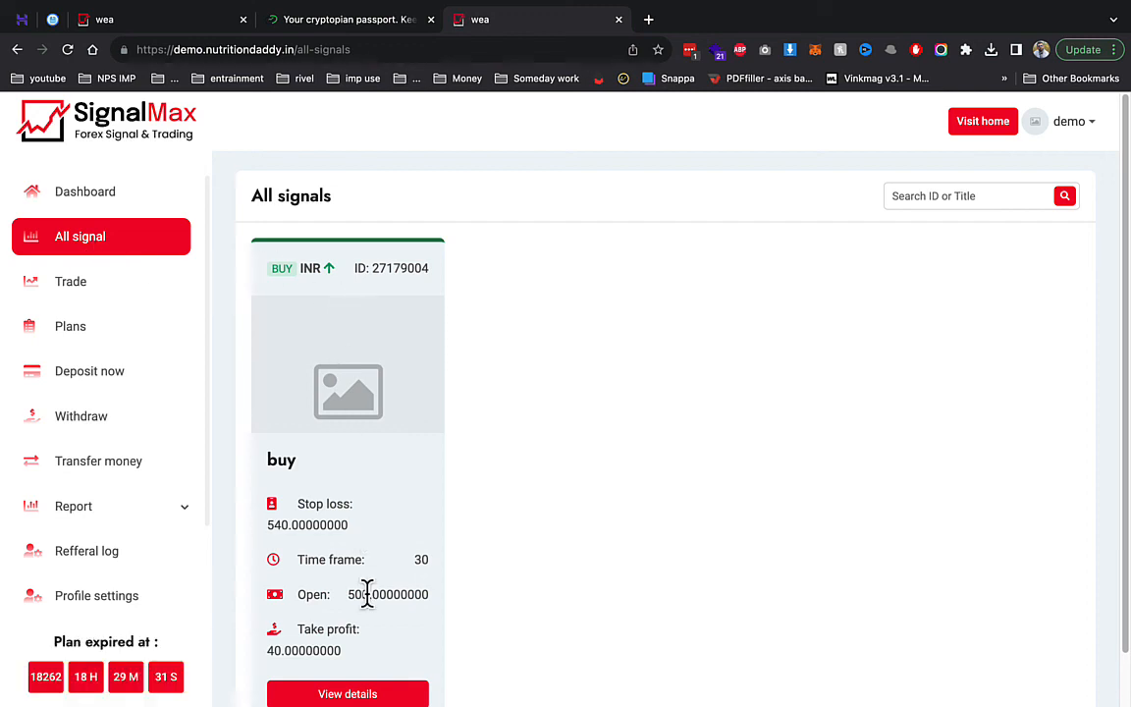
- View the buy signal's overview details, then open the Deposit log showing no deposits
scroll(365, 609, "down", 1)
left_click(366, 638)
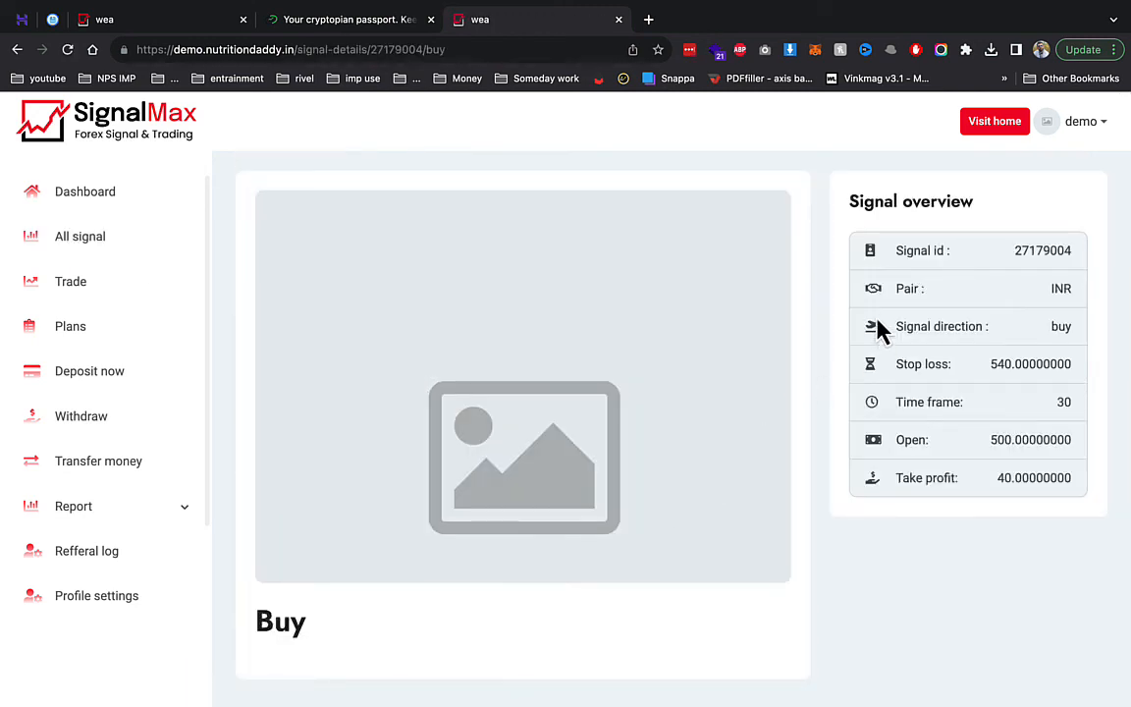
left_click_drag(895, 245, 374, 383)
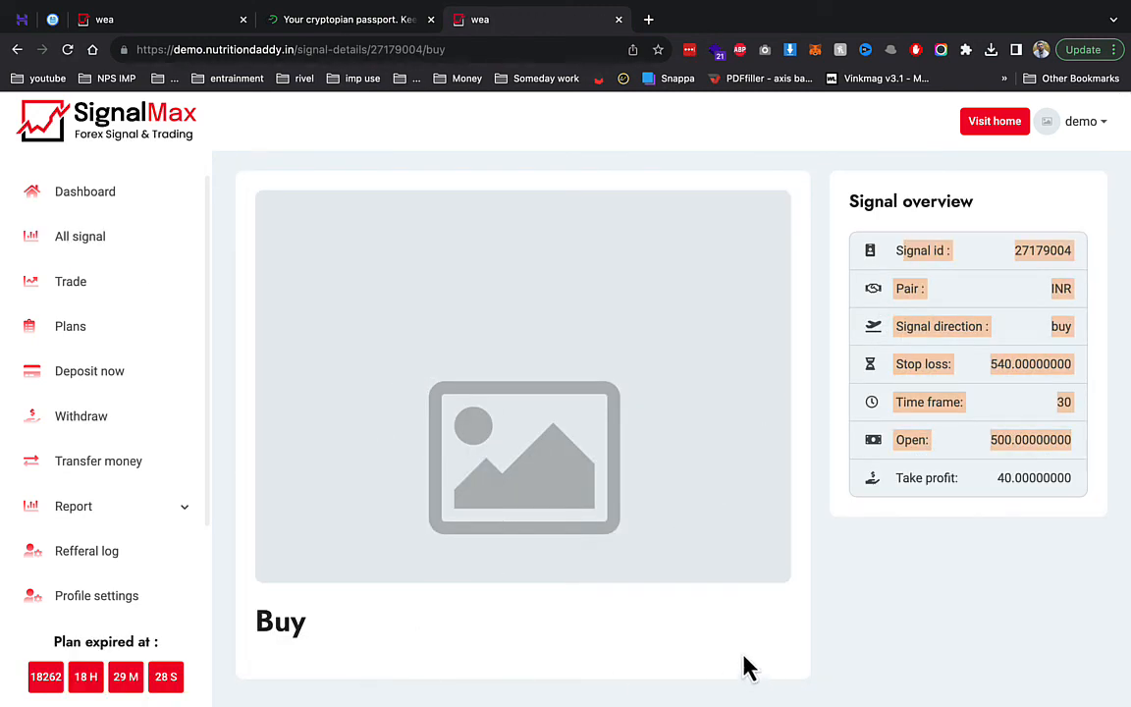
left_click(963, 383)
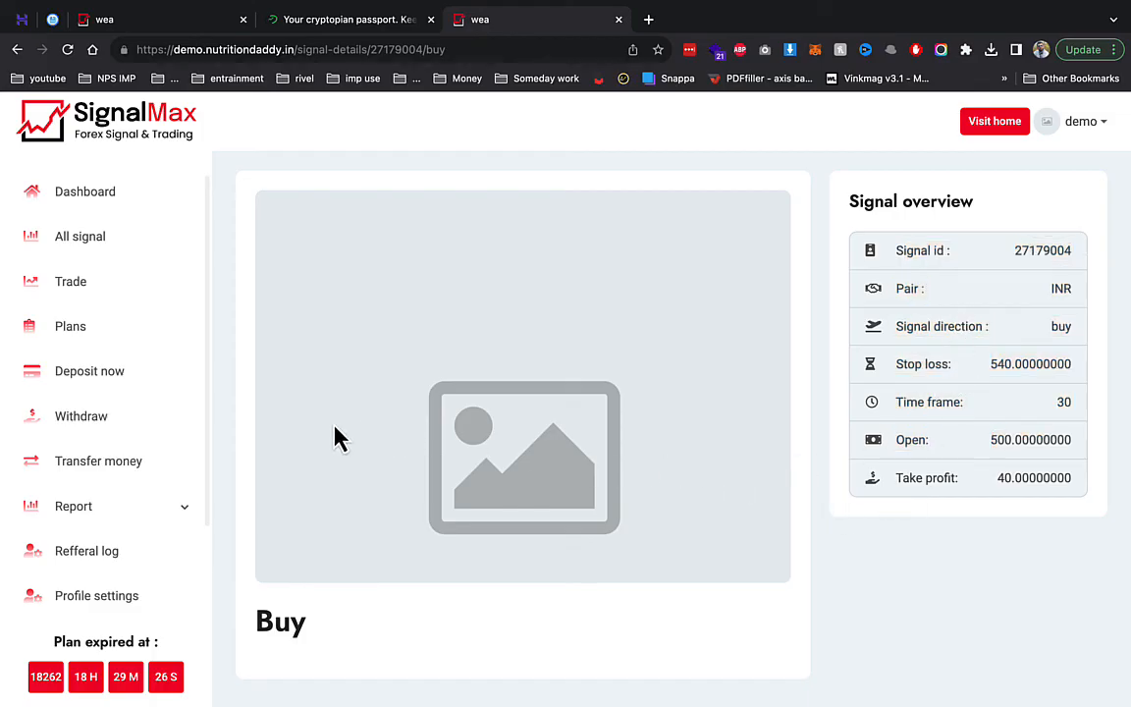
left_click(173, 509)
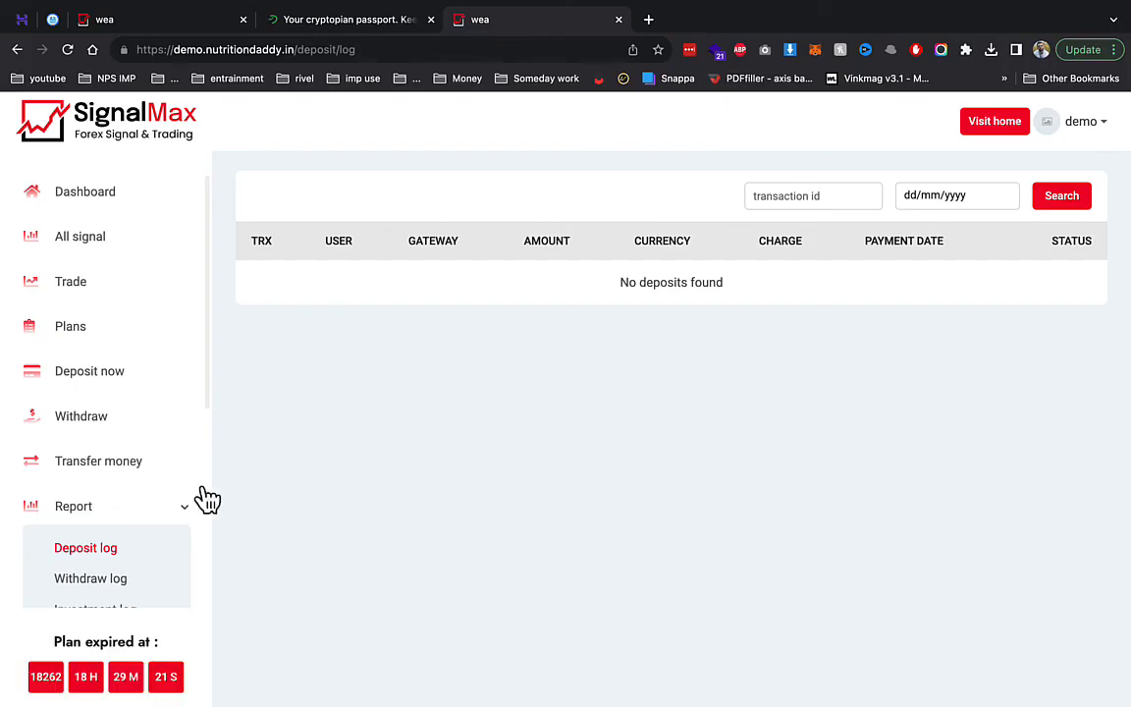
- Deposit 3000 through Razorpay and pay at checkout
left_click(108, 379)
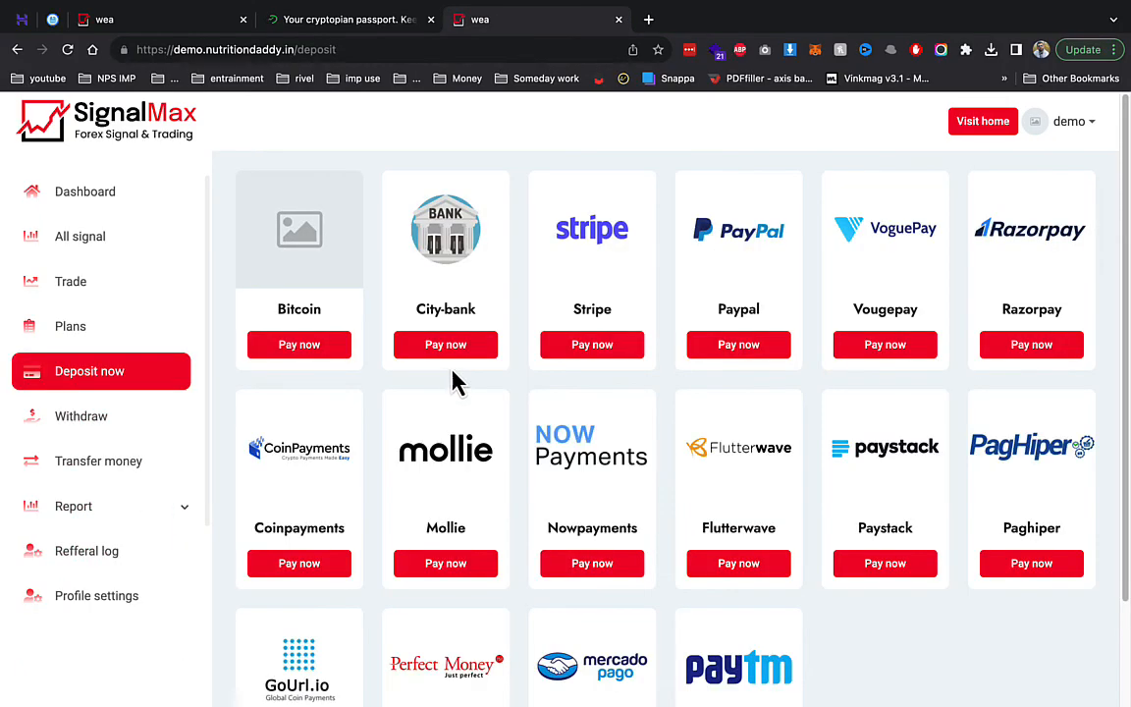
left_click(1009, 349)
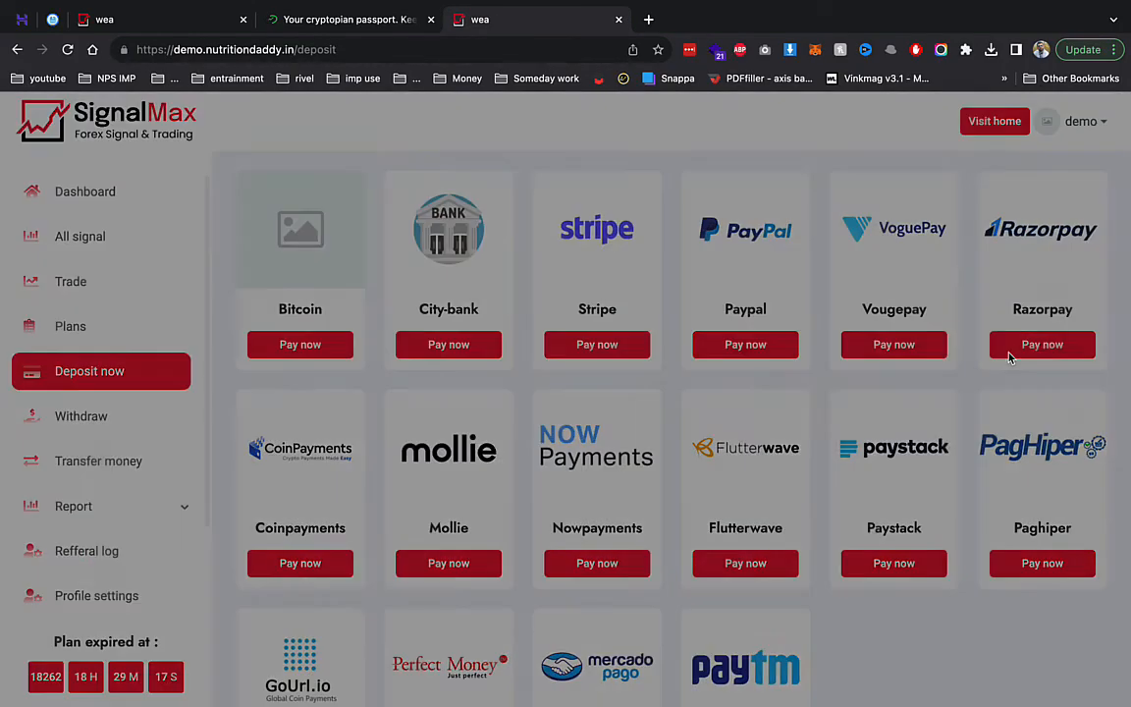
left_click(560, 235)
left_click(535, 268)
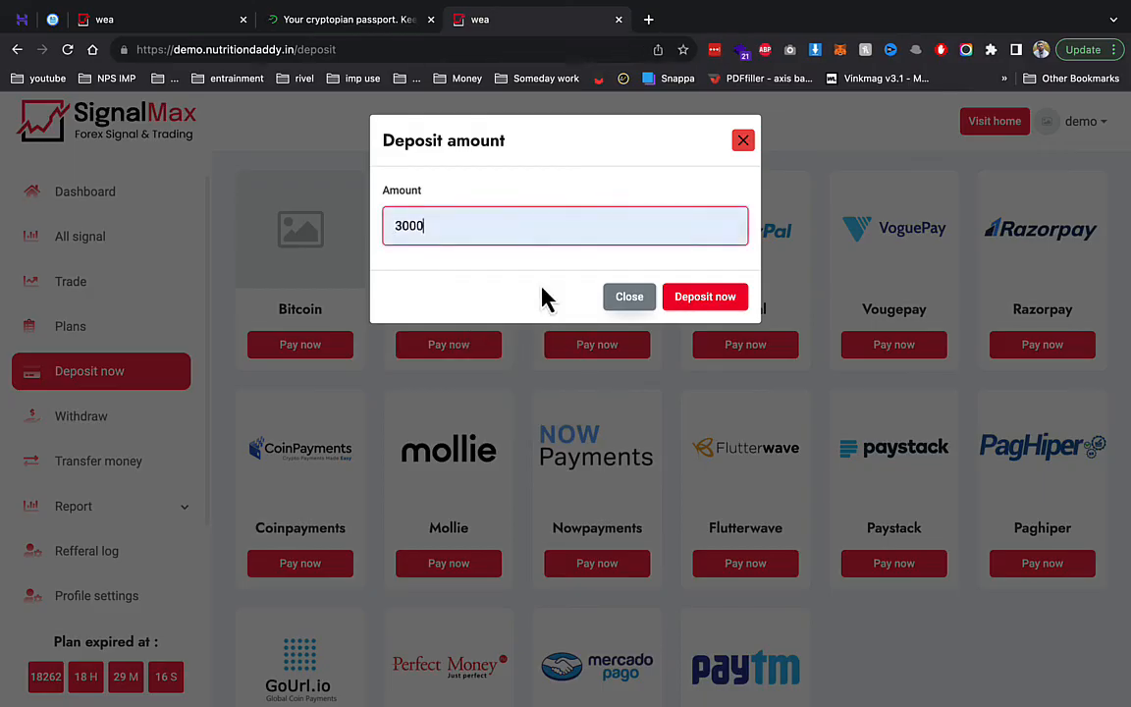
left_click(705, 297)
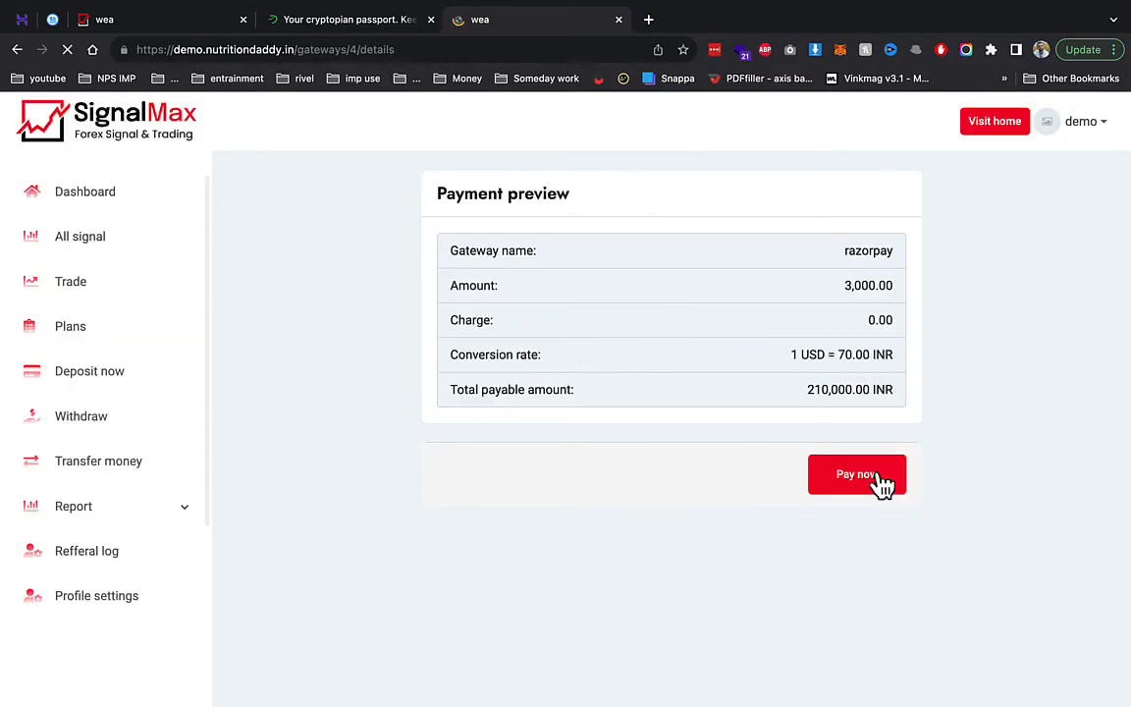
left_click(879, 479)
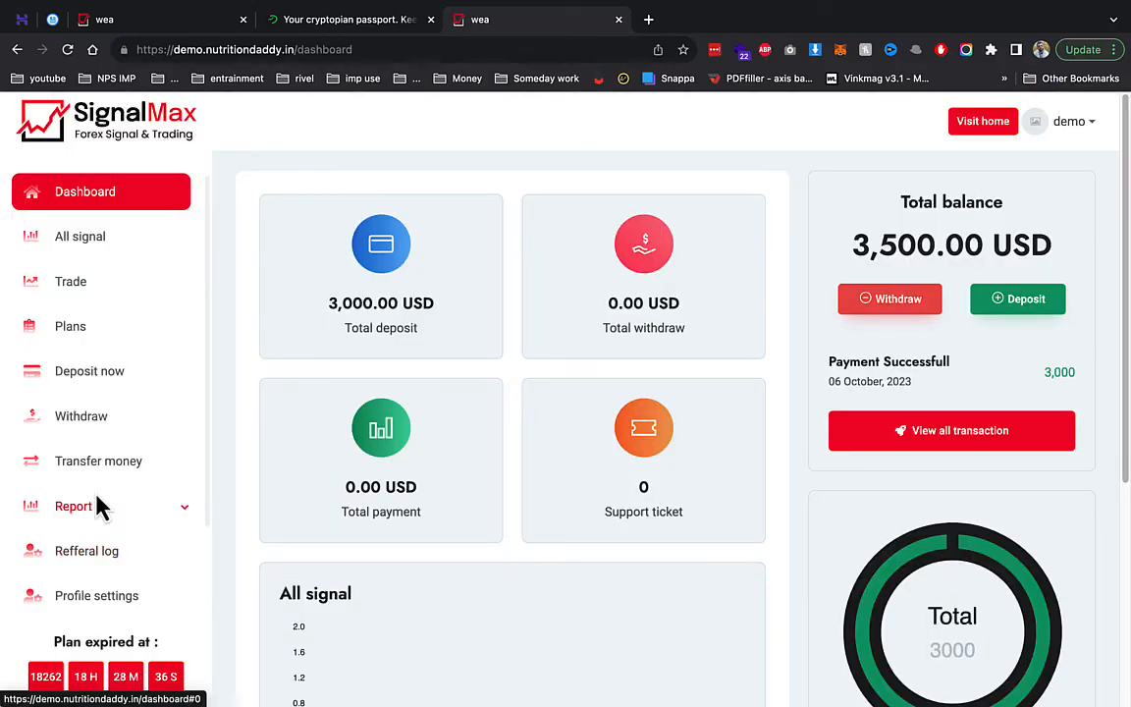
- Check the referral log, then verify the dashboard shows 3,000.00 USD deposited and 3,500.00 USD balance
left_click(58, 510)
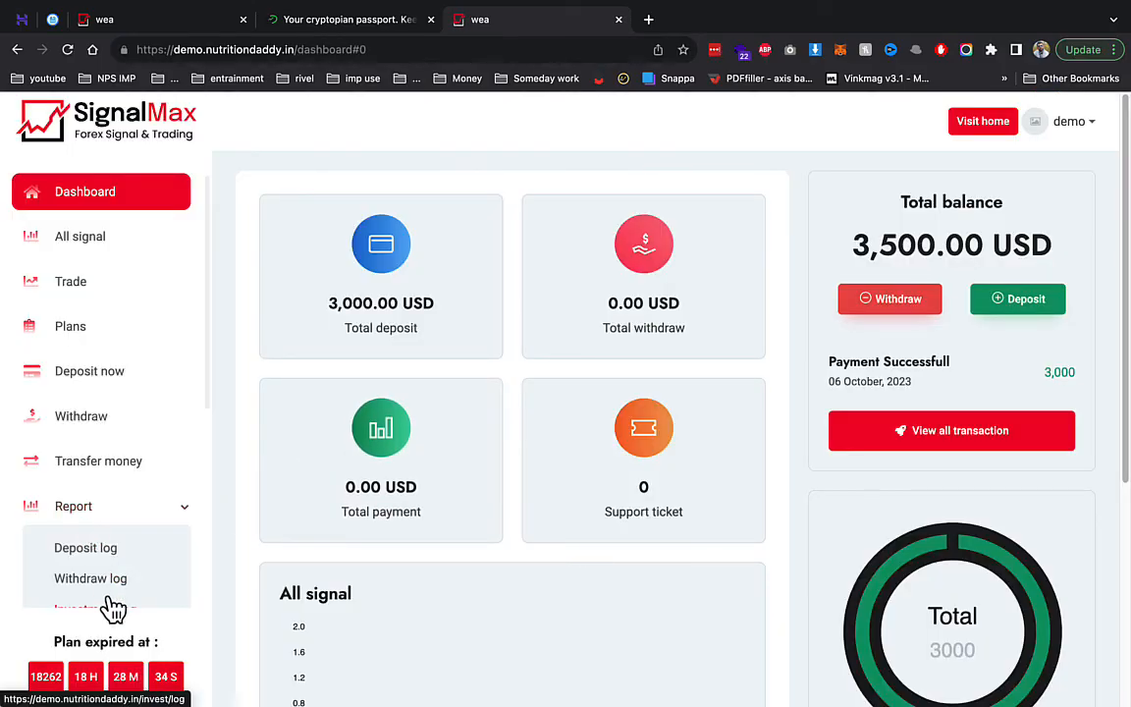
left_click(132, 506)
scroll(151, 627, "down", 3)
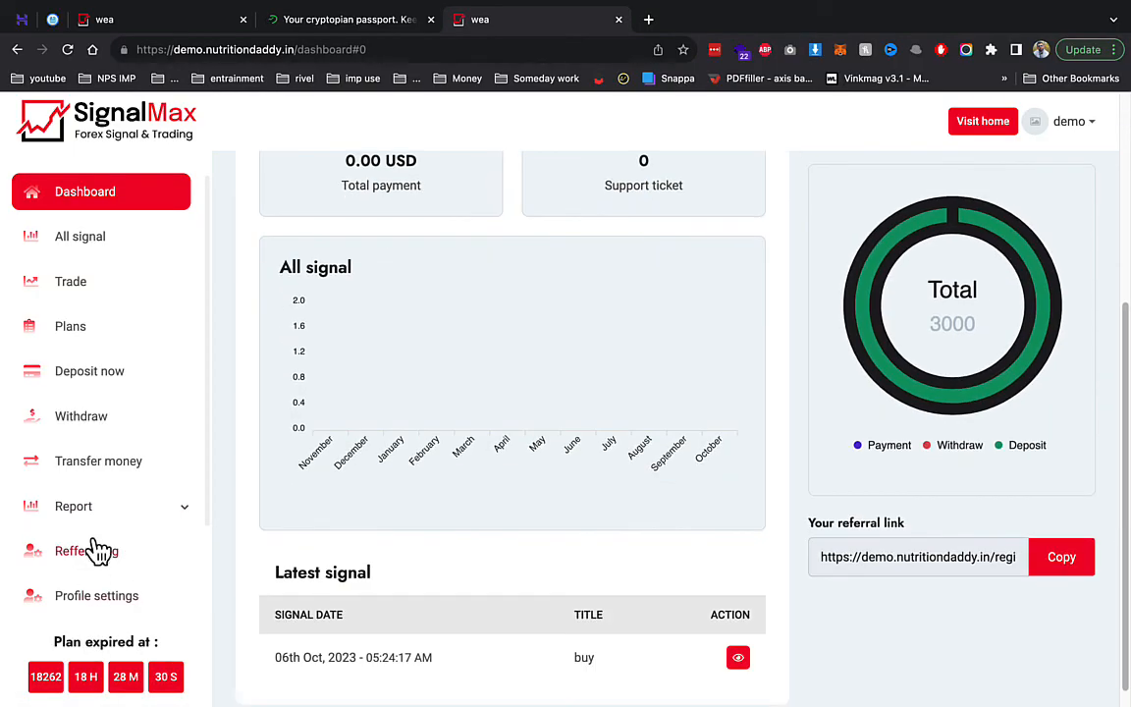
scroll(98, 551, "down", 2)
left_click(108, 458)
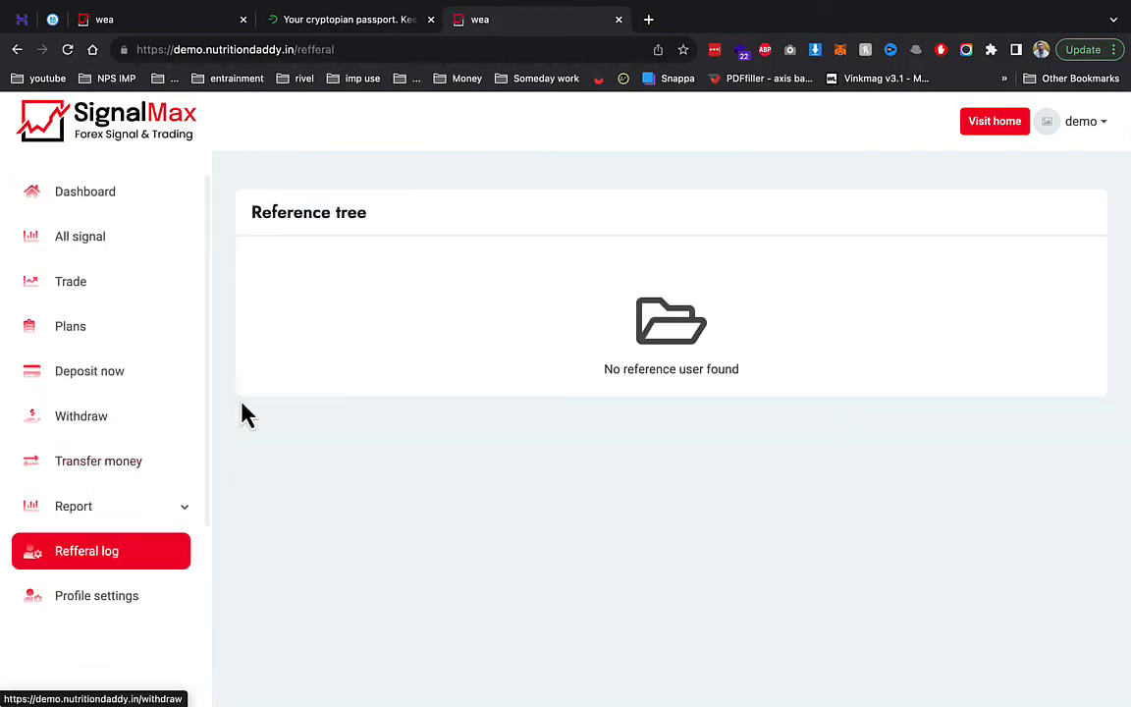
left_click(135, 200)
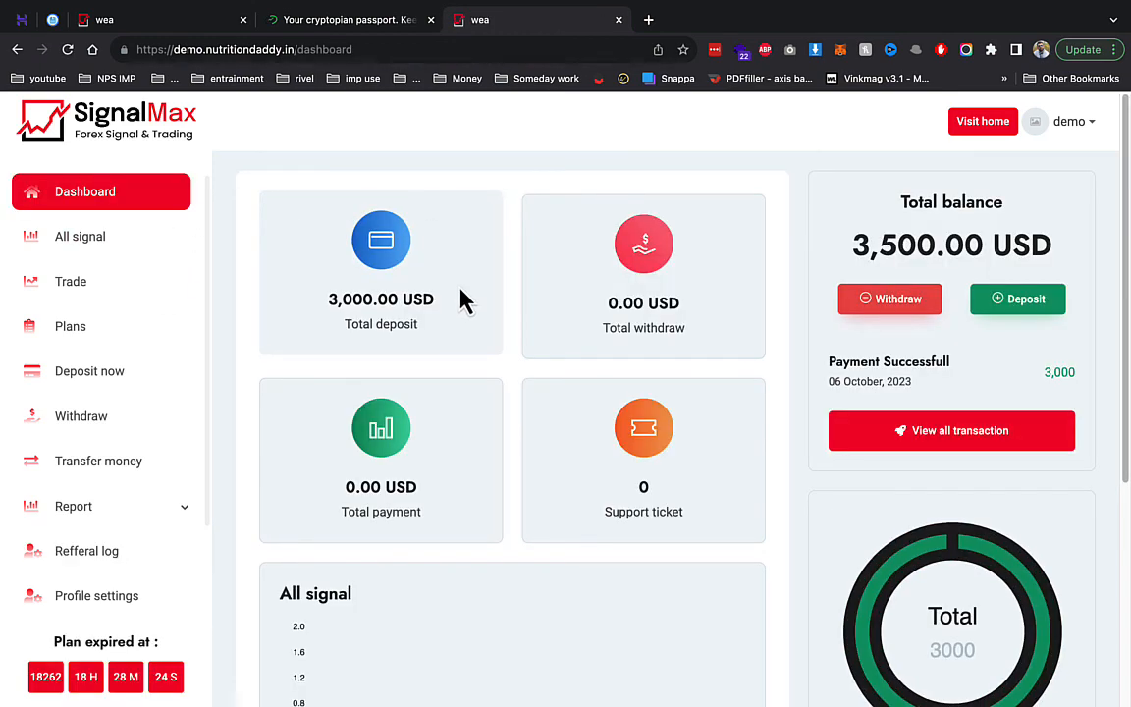
scroll(464, 302, "down", 2)
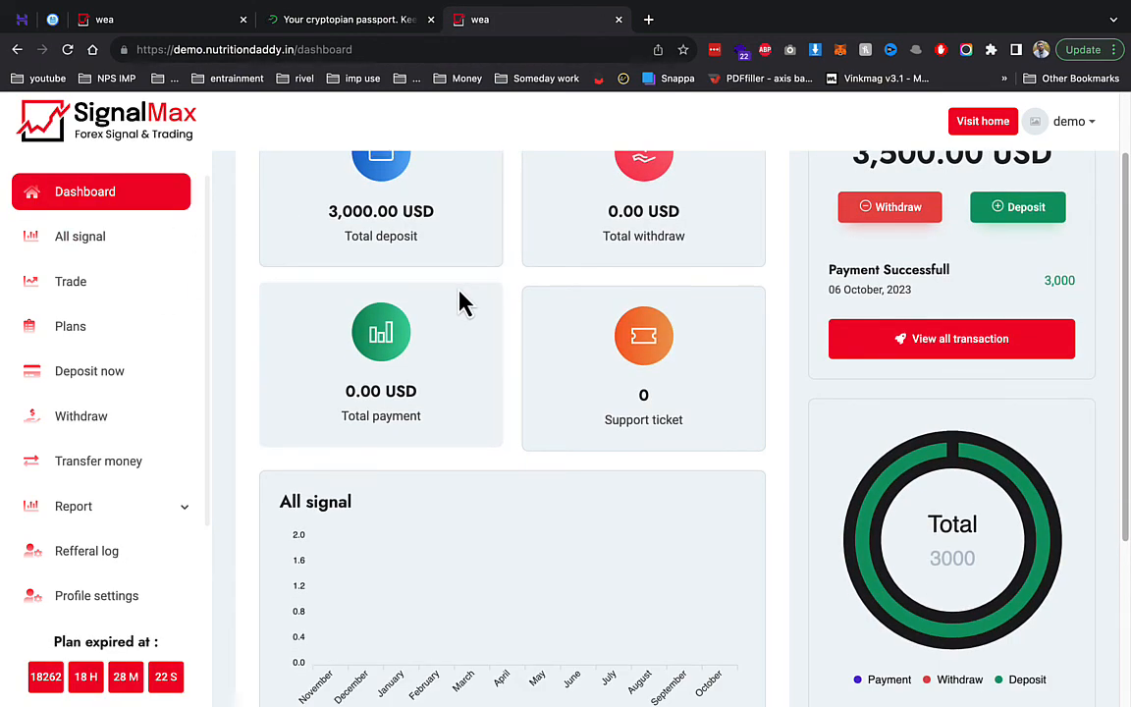